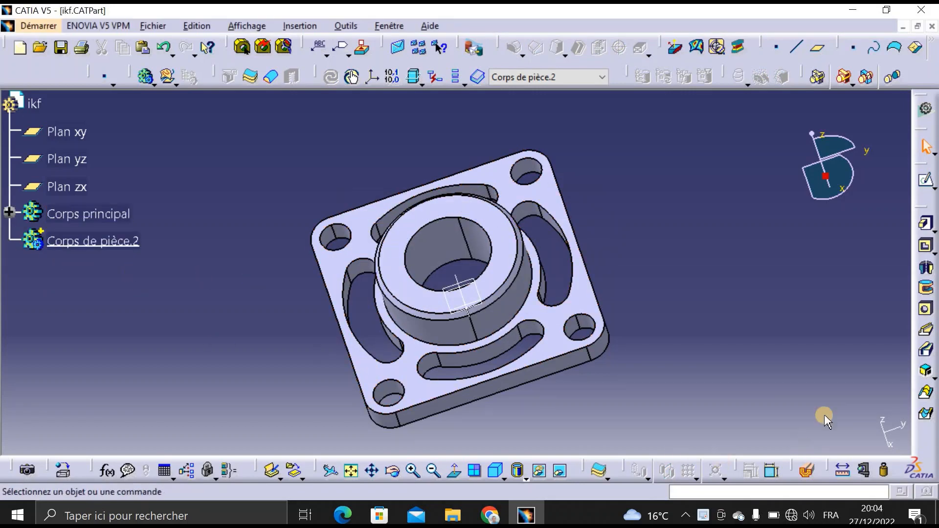
- Sketch a rectangle about 256 mm wide and 94 mm high around the part's side profile, on the plate's front side face
left_click(543, 374)
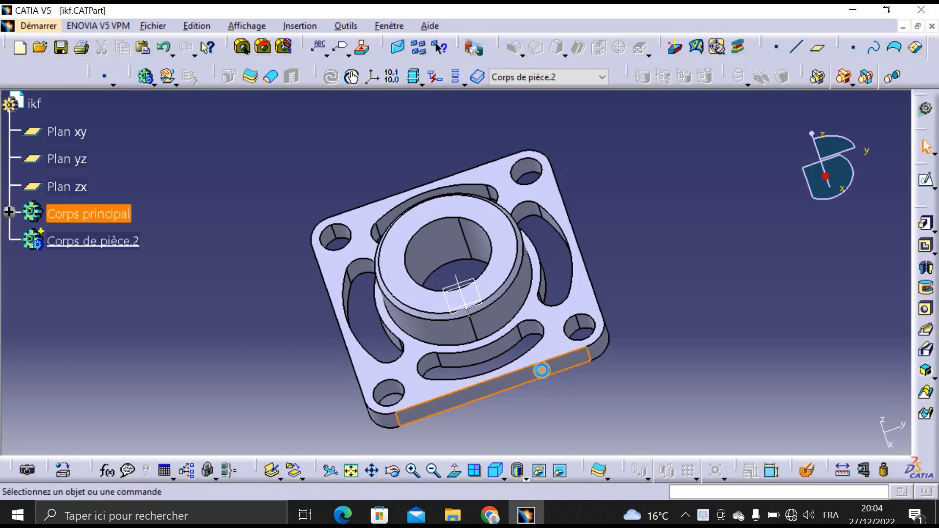
left_click(926, 180)
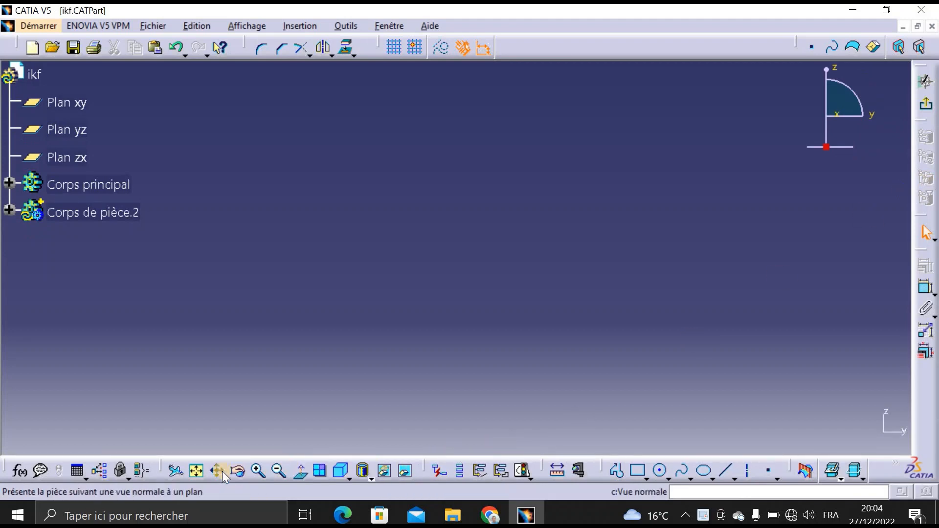
left_click(200, 476)
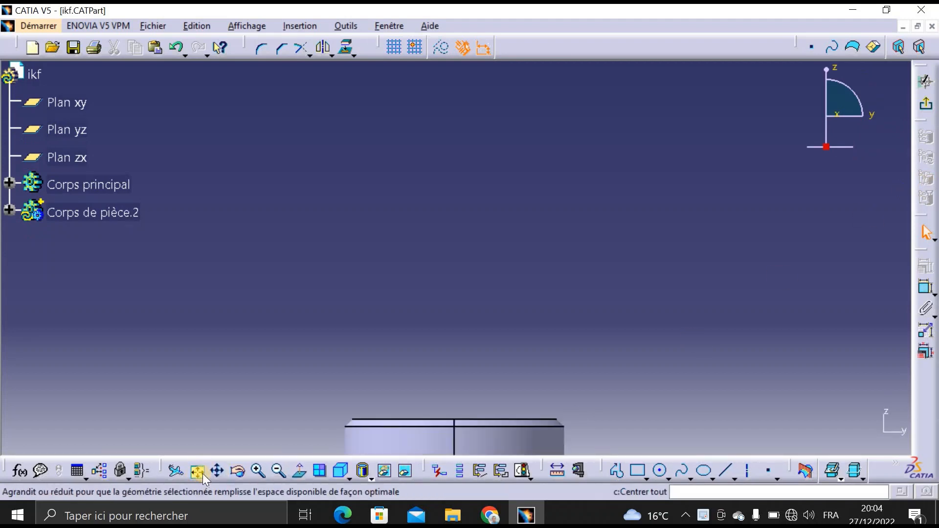
left_click(638, 471)
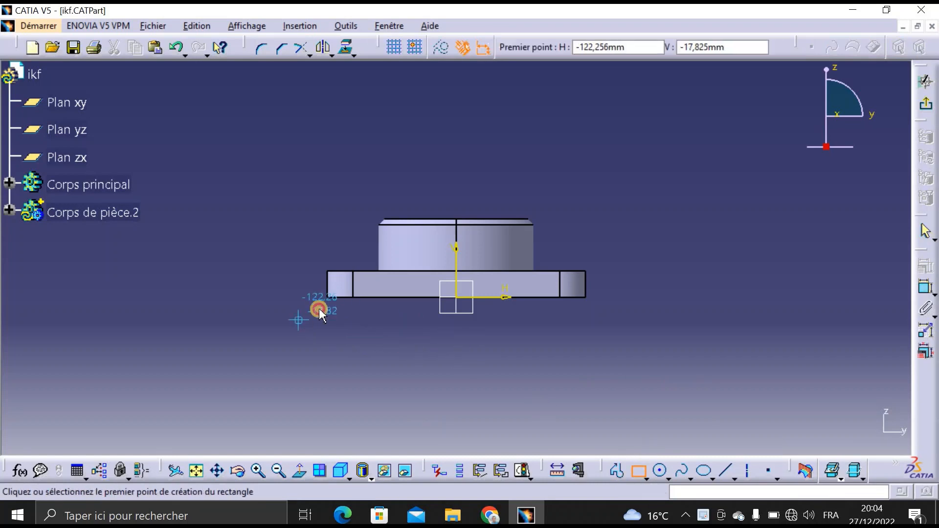
left_click(298, 320)
left_click(629, 199)
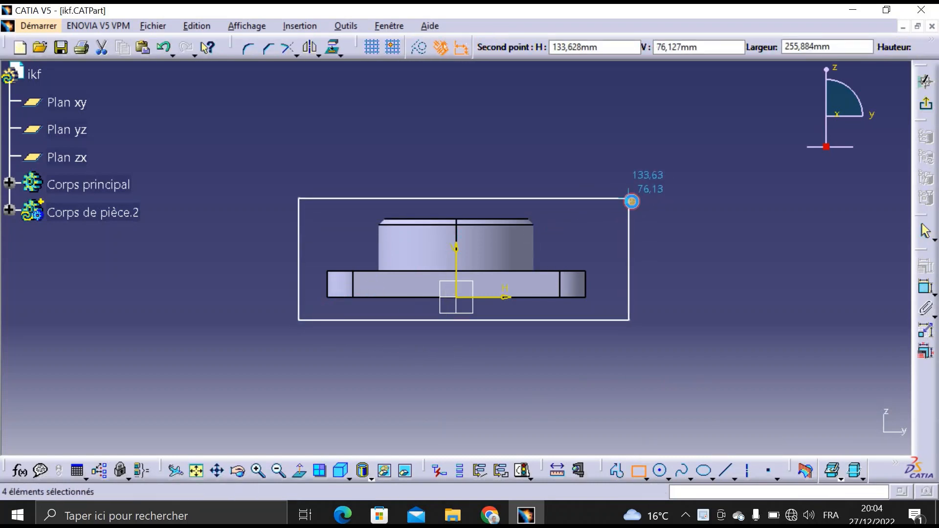
left_click(756, 303)
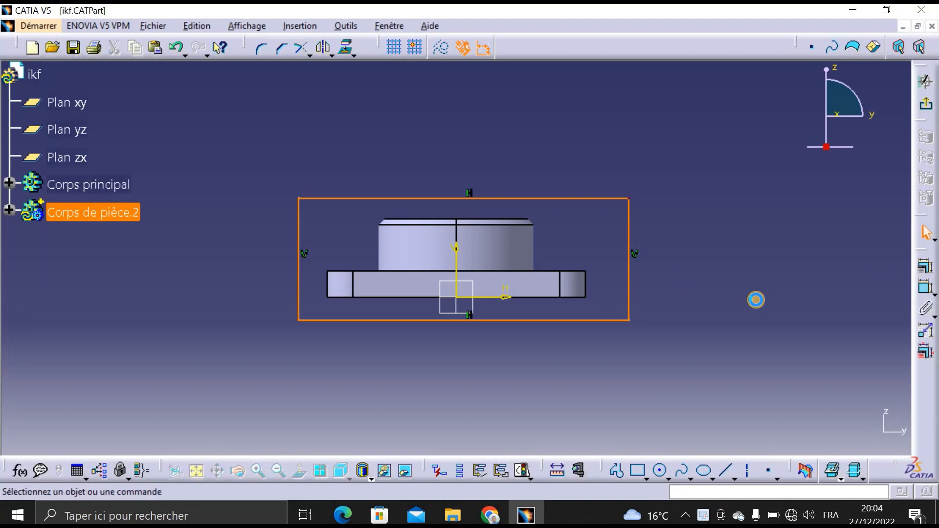
- Constrain the rectangle's lower edge to lie 2 mm below the underside of the plate
left_click(926, 287)
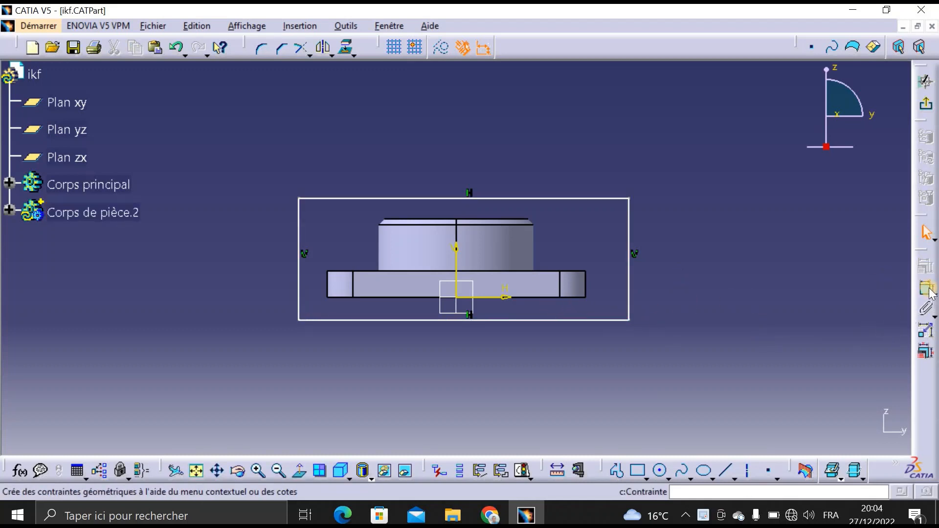
left_click(538, 298)
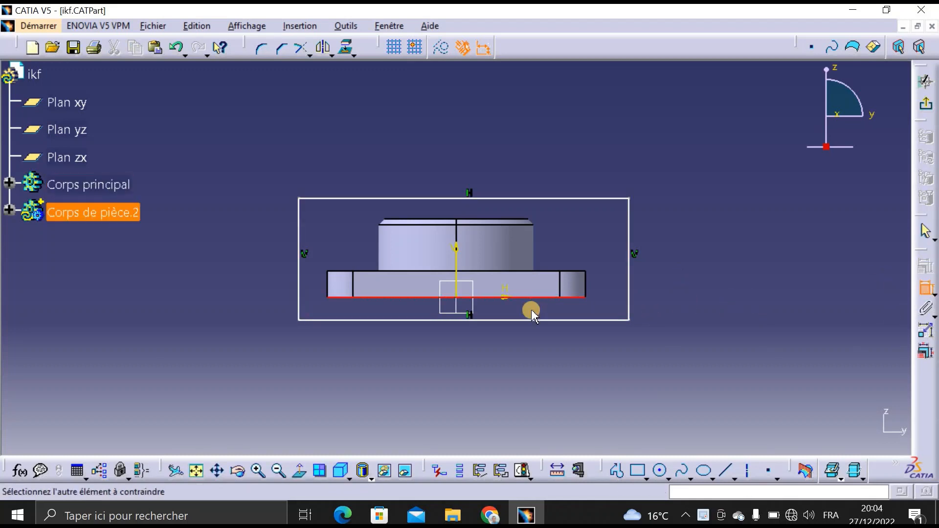
left_click(536, 320)
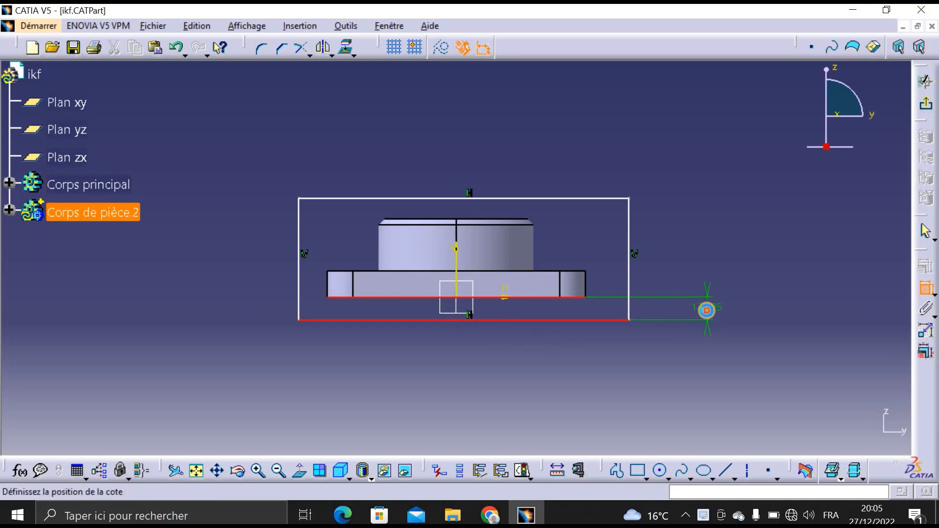
left_click(707, 312)
double_click(709, 309)
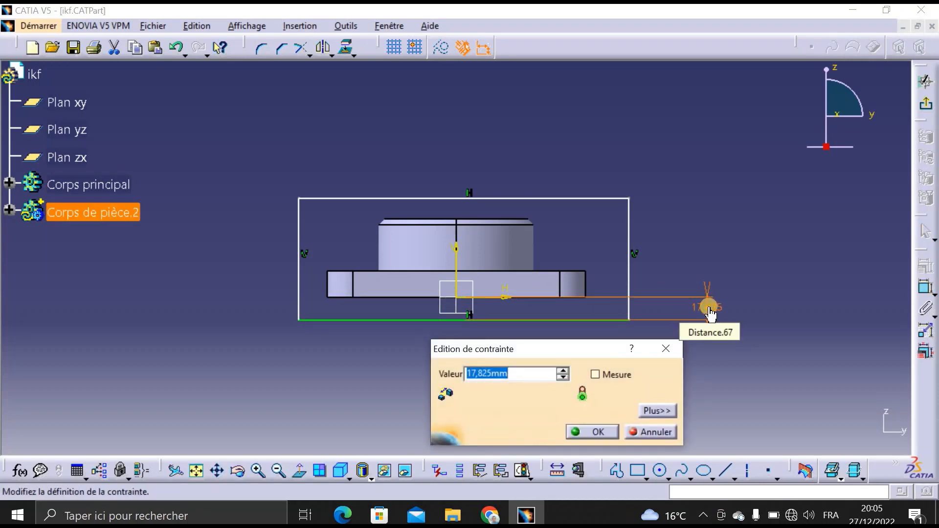
type("2")
key("Return")
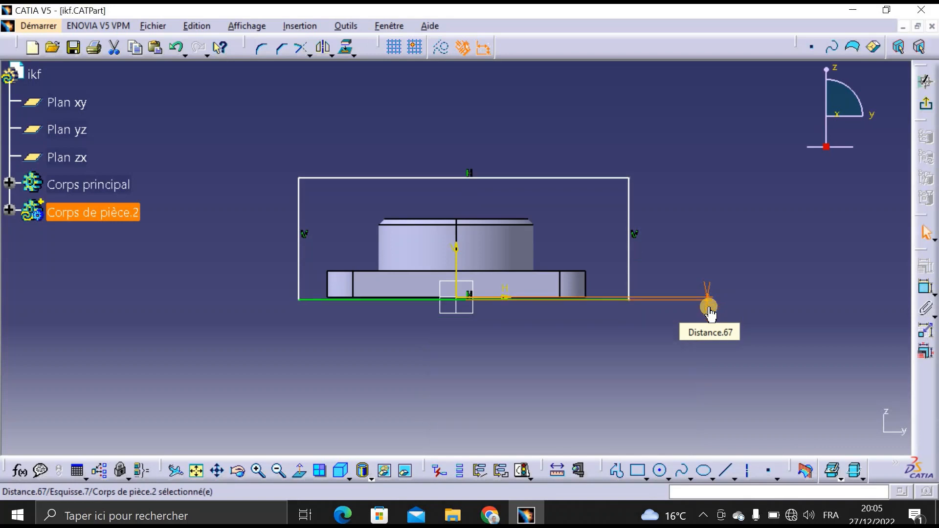
- Constrain the rectangle's upper edge to lie 2 mm above the top of the cylindrical boss
left_click(926, 288)
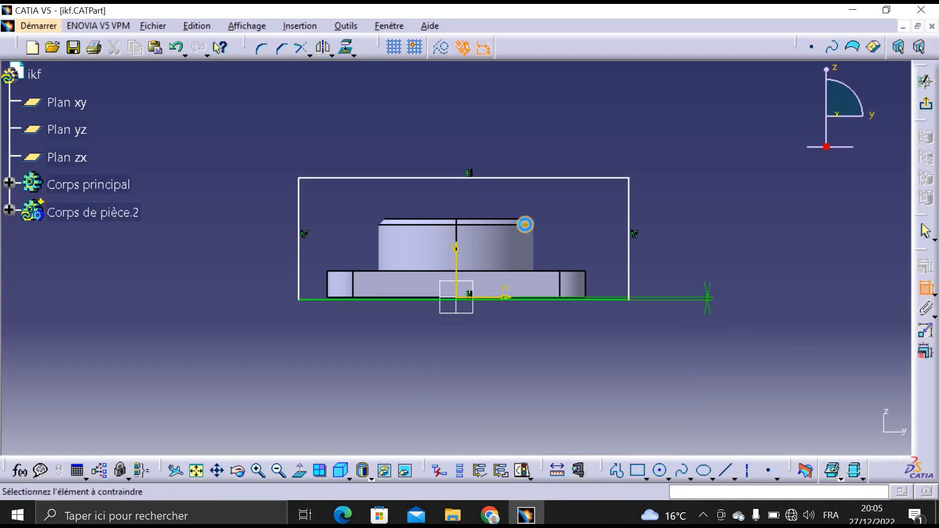
left_click(518, 218)
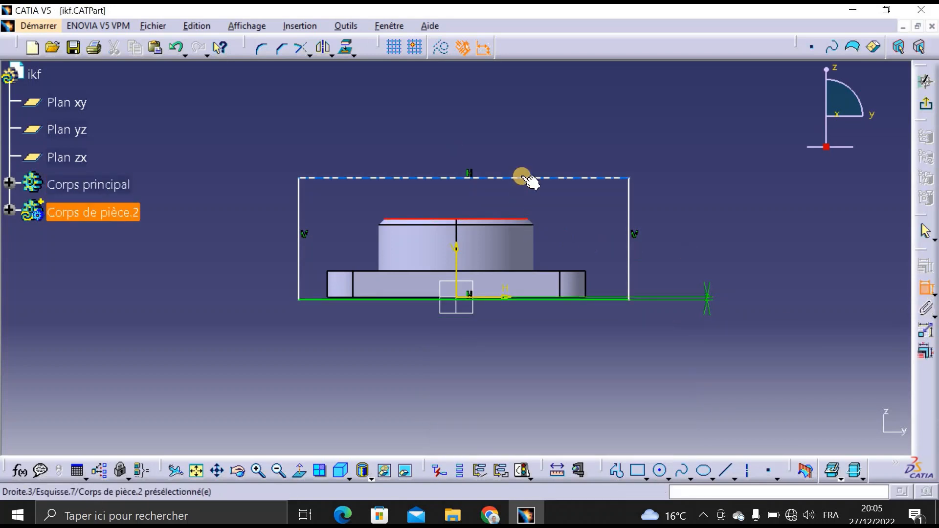
left_click(524, 178)
left_click(728, 194)
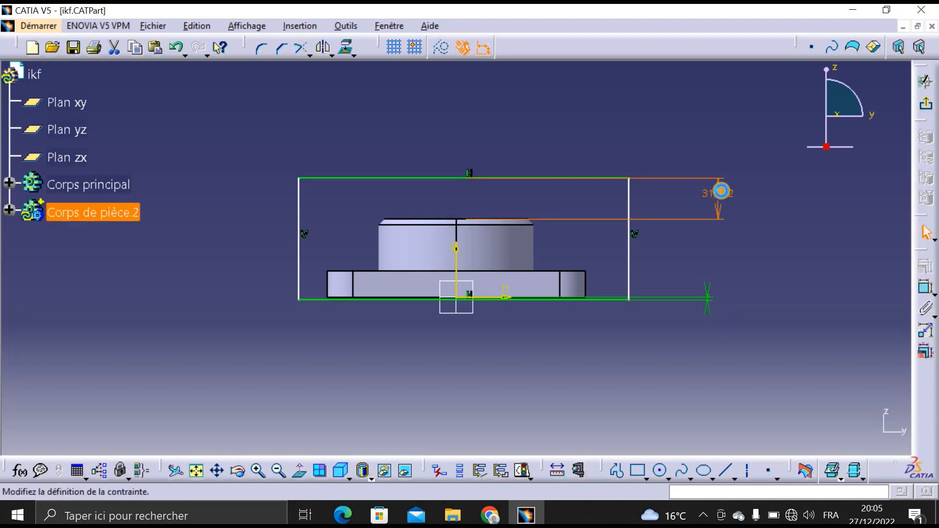
double_click(721, 192)
type("2")
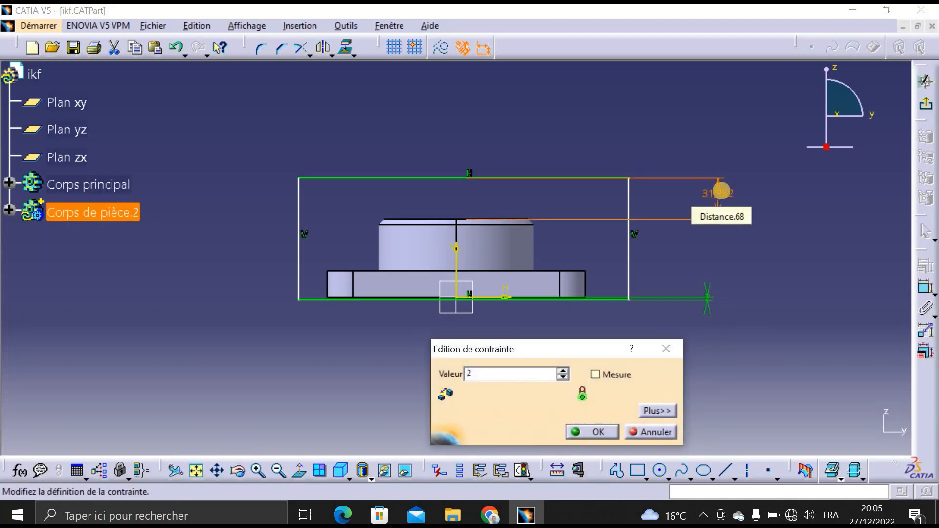
key("Return")
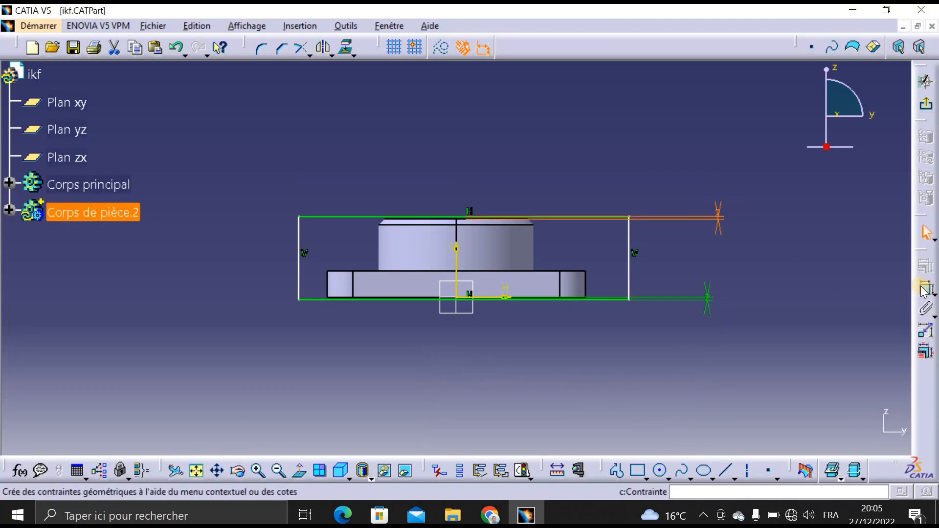
- Constrain the rectangle's right vertical edge to lie 2 mm outside the plate's right side
left_click(925, 292)
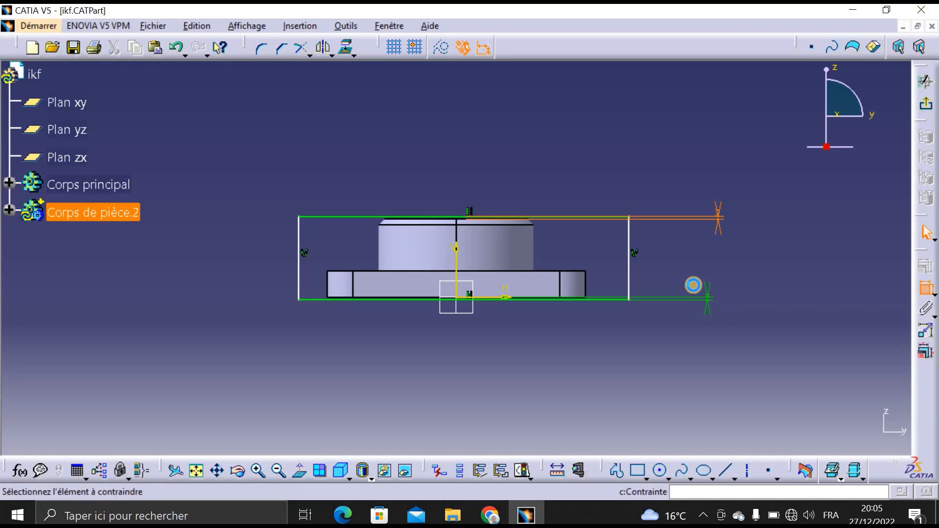
left_click(587, 285)
left_click(629, 275)
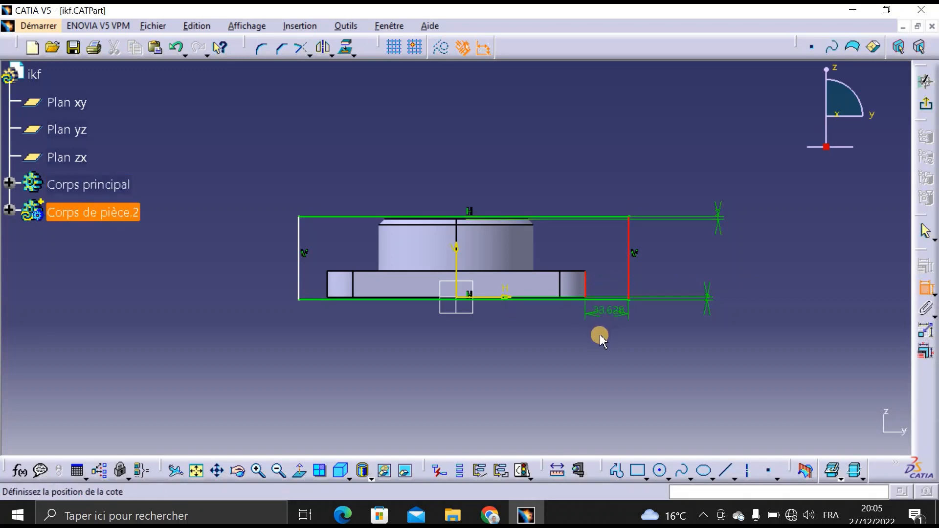
left_click(606, 337)
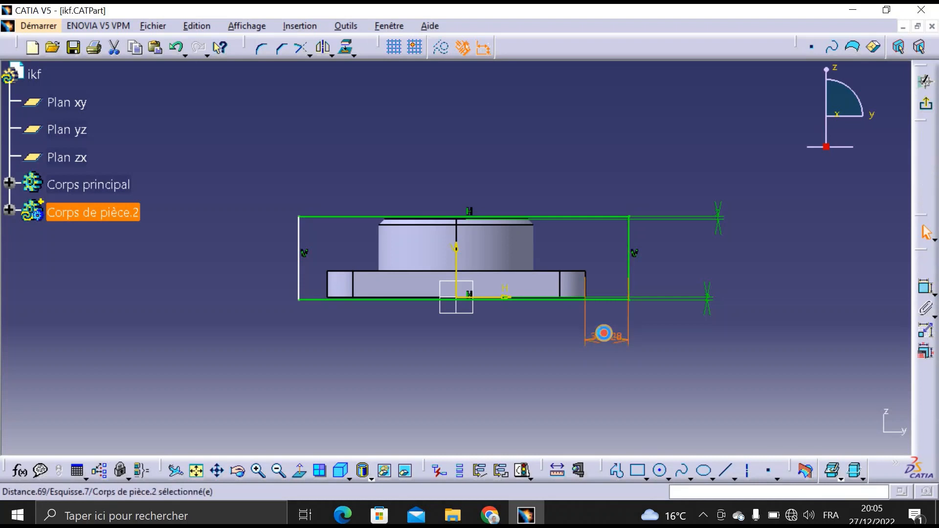
double_click(605, 337)
type("2")
key("Return")
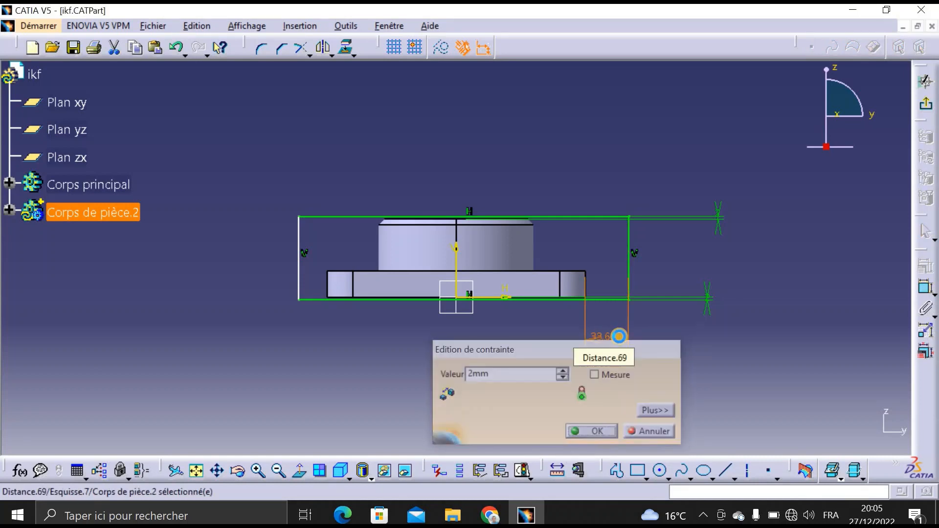
- Constrain the rectangle's left vertical edge to lie 2 mm outside the plate's left side, and exit the sketch
left_click(929, 294)
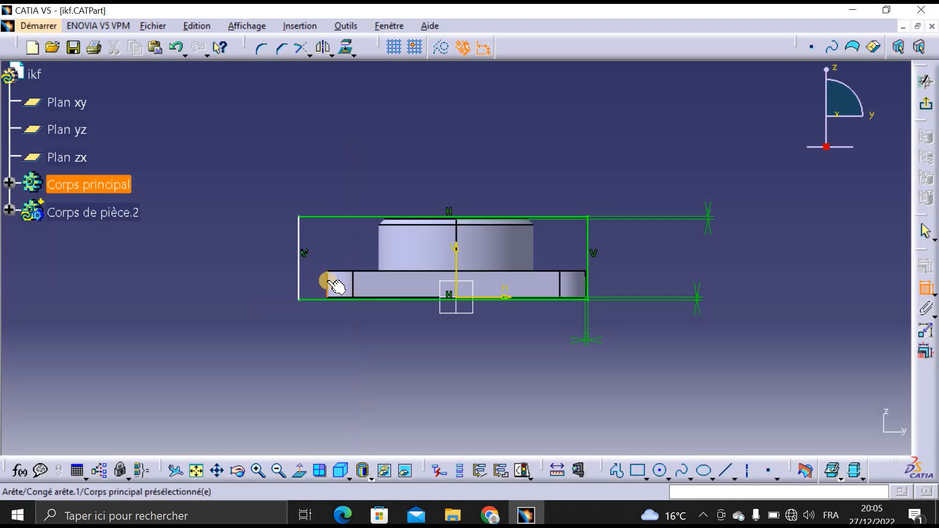
left_click(331, 284)
left_click(300, 271)
left_click(322, 327)
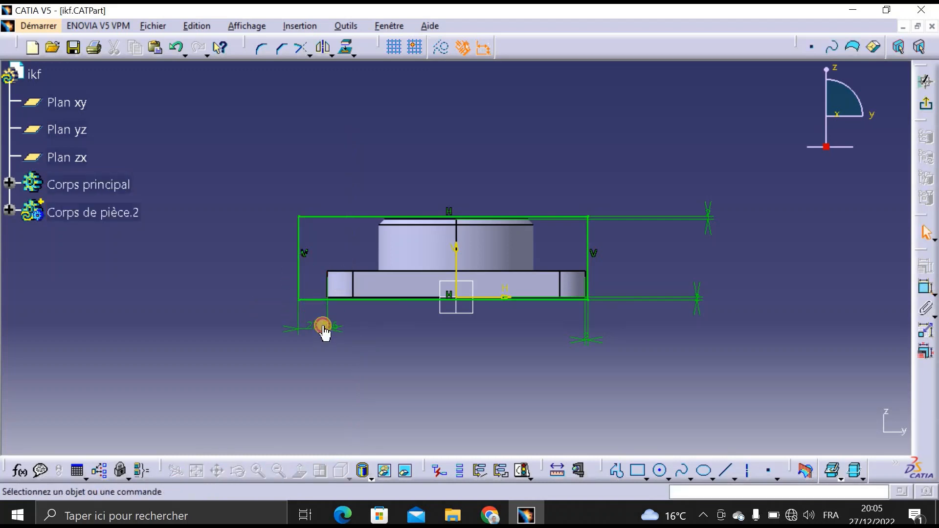
double_click(322, 327)
type("2")
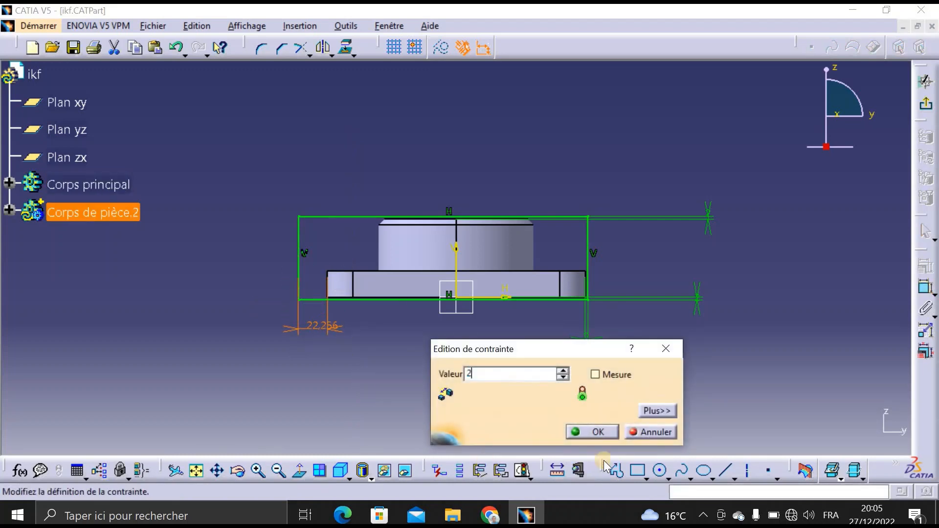
left_click(601, 432)
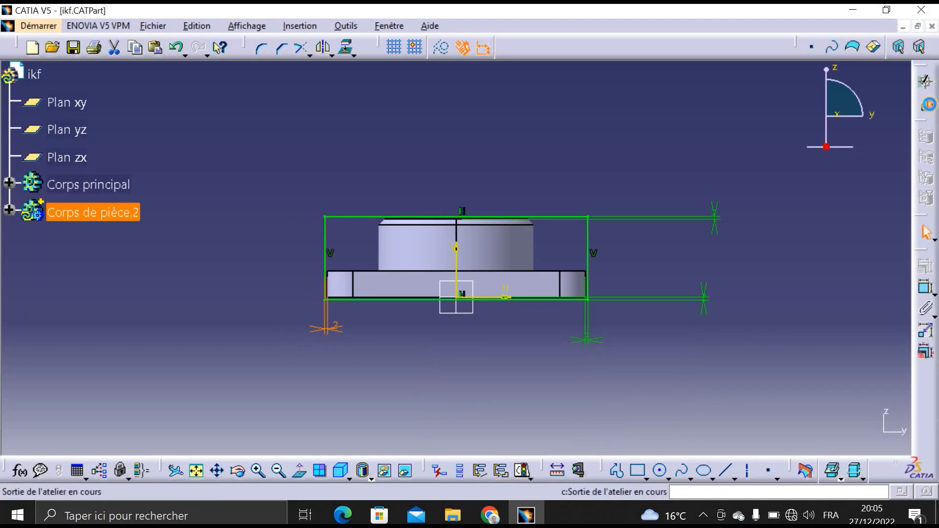
left_click(926, 81)
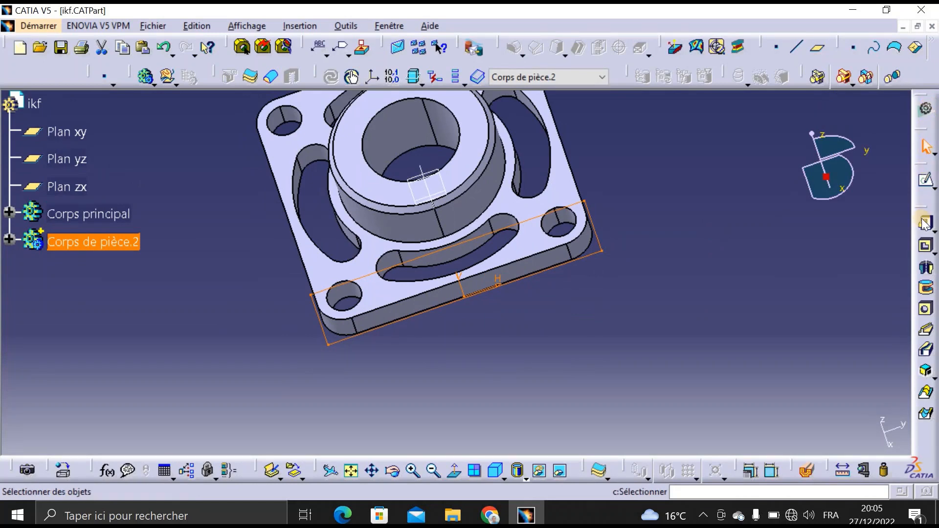
- Extrude the rectangle sketch with a first limit of 2 mm and a second limit of 200 mm to enclose the part
left_click(925, 224)
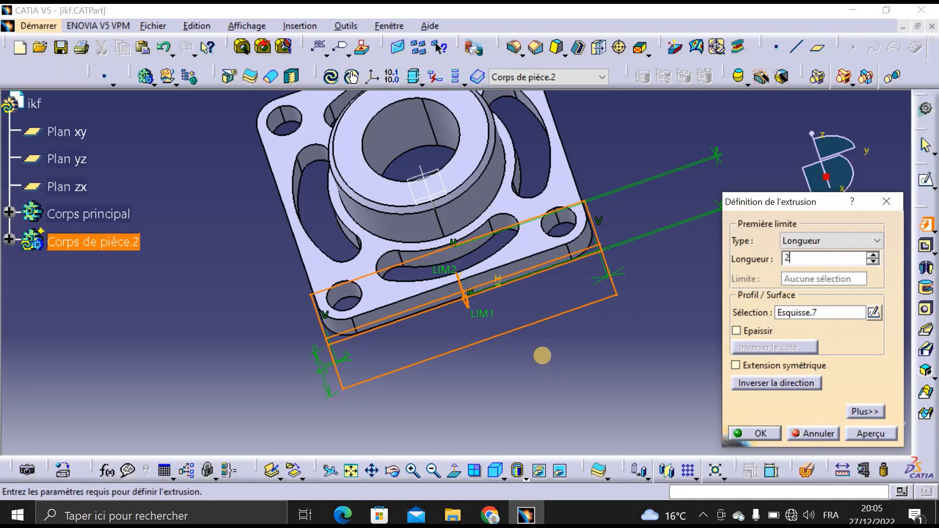
left_click(875, 414)
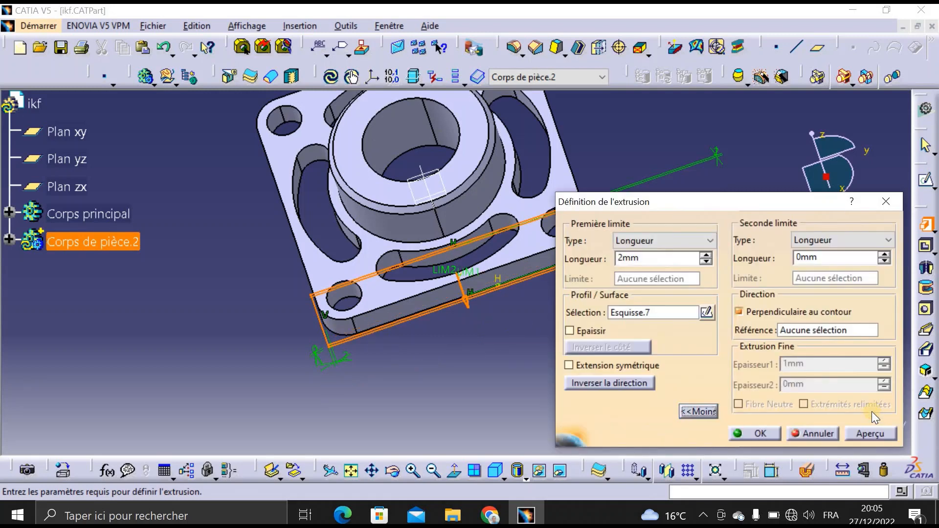
left_click(798, 256)
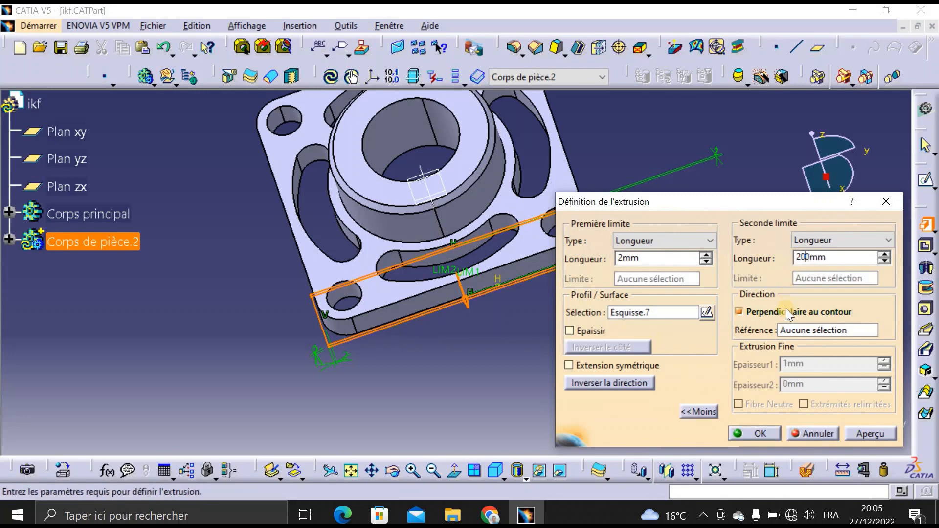
left_click(876, 440)
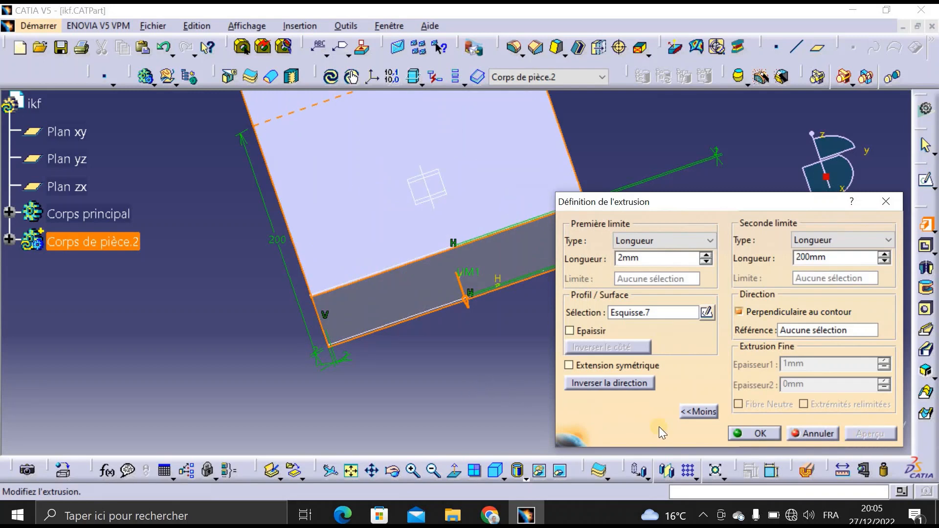
left_click(761, 433)
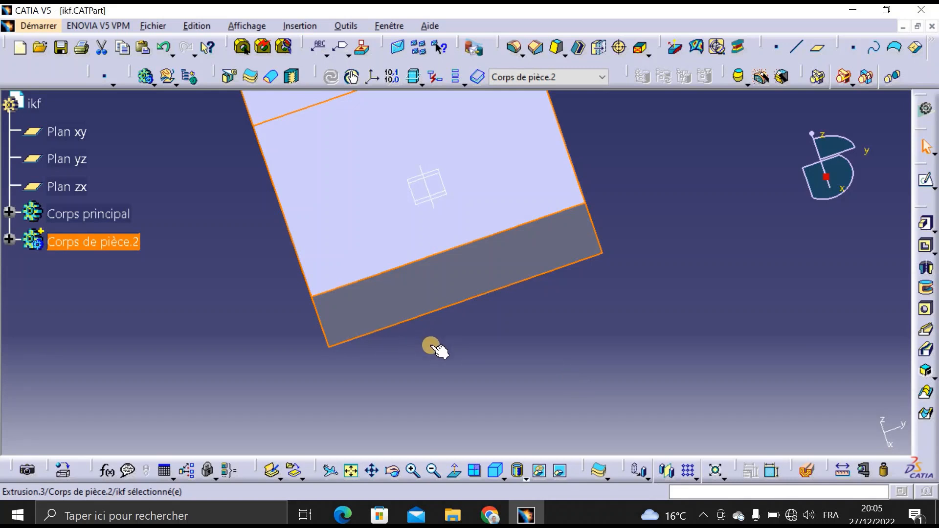
- Make the enclosing block body Corps de pièce.2 semi-transparent and give it a cyan fill colour
middle_click_drag(430, 348, 463, 384)
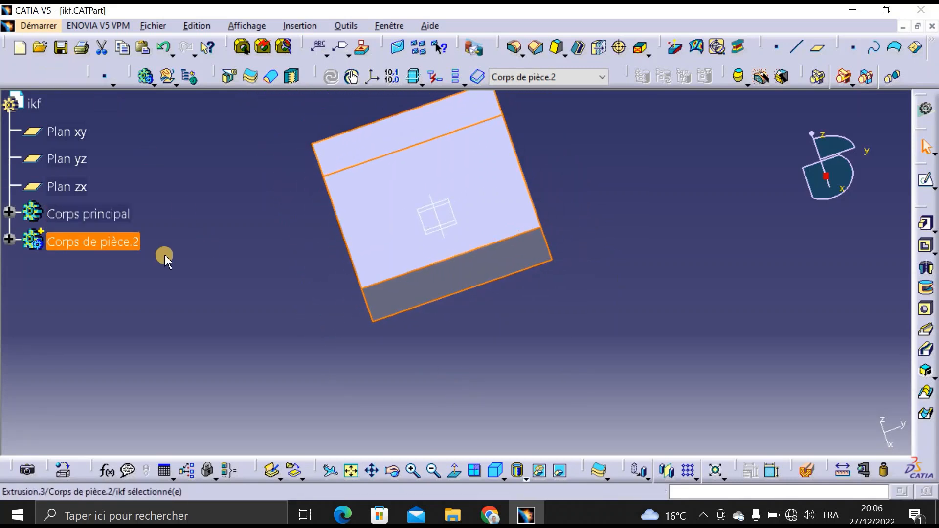
middle_click_drag(287, 308, 468, 321)
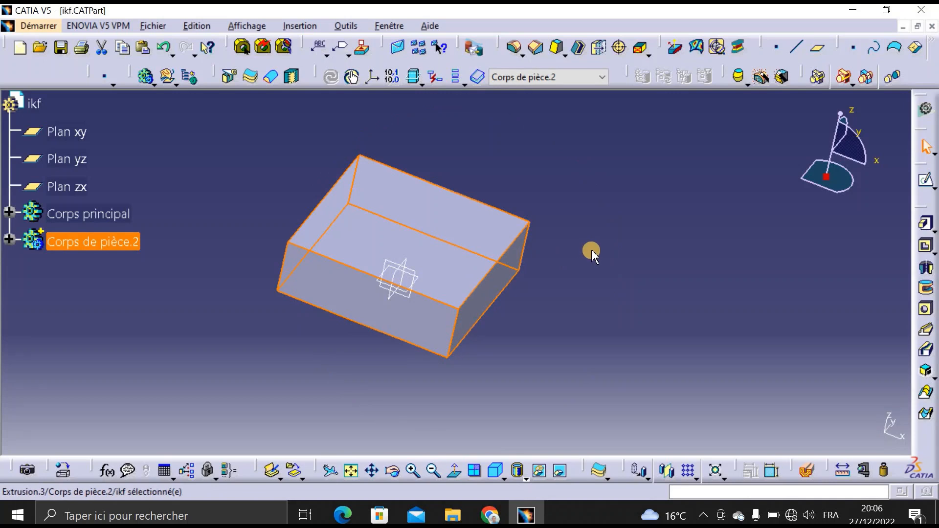
right_click(79, 239)
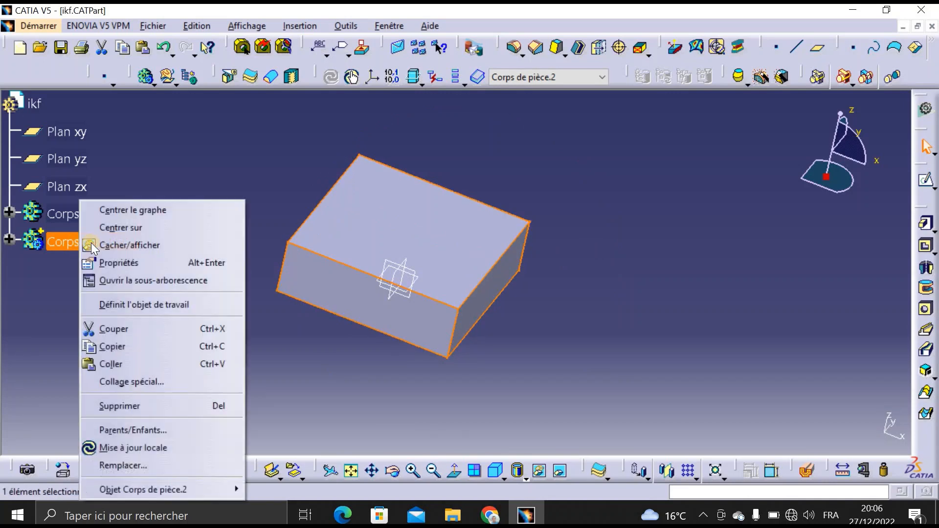
left_click(142, 262)
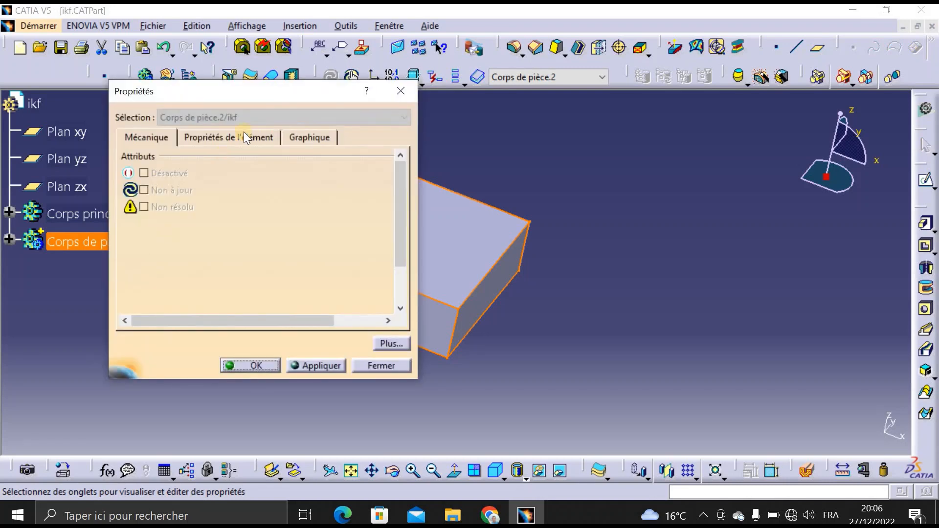
left_click(307, 138)
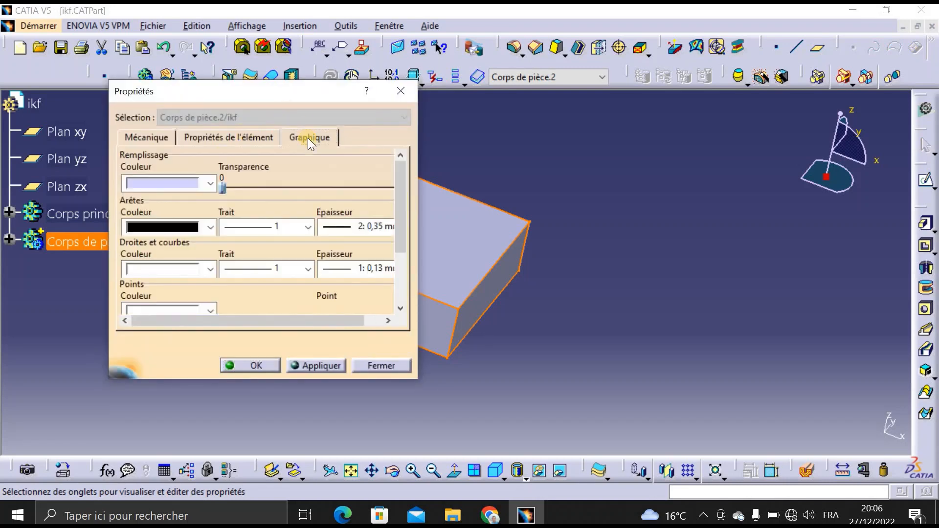
left_click_drag(223, 190, 356, 190)
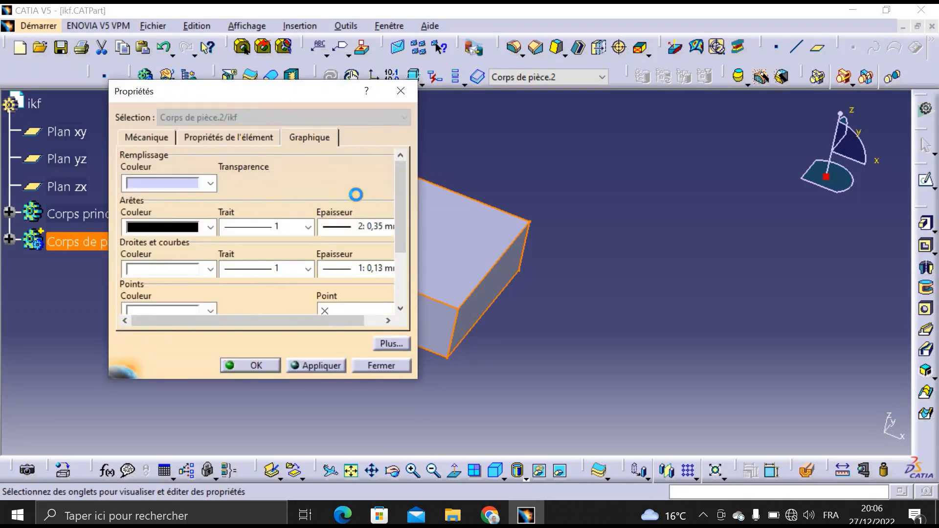
left_click(209, 185)
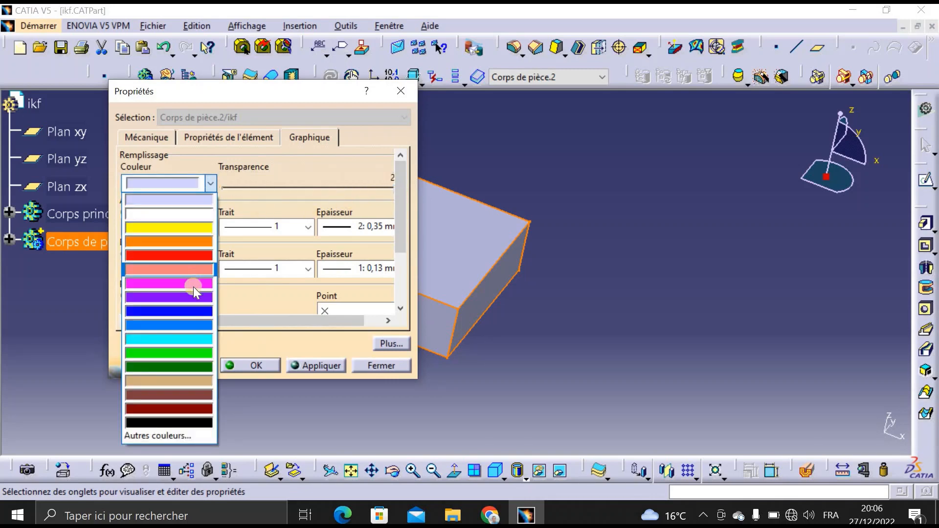
left_click(197, 336)
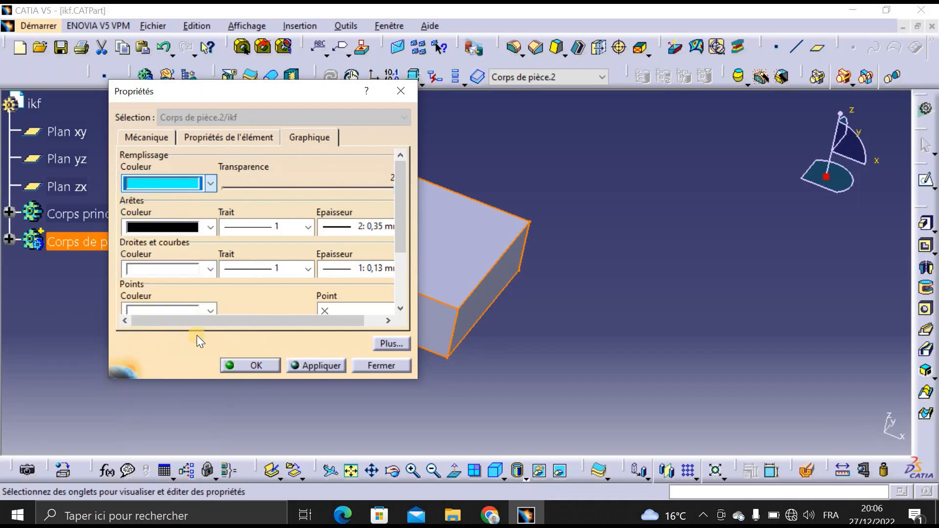
left_click(255, 364)
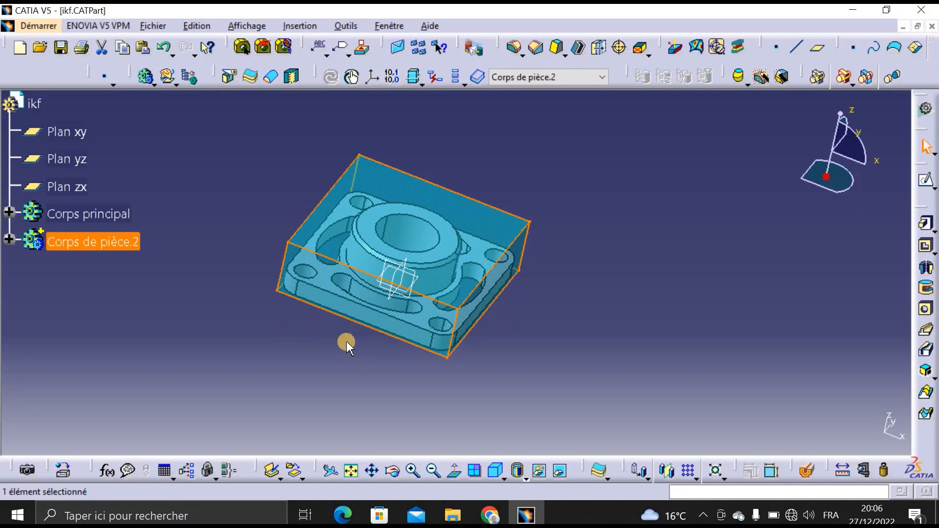
- Set the second limit of the enclosing block's extrusion to 202 mm
middle_click_drag(302, 333, 425, 384)
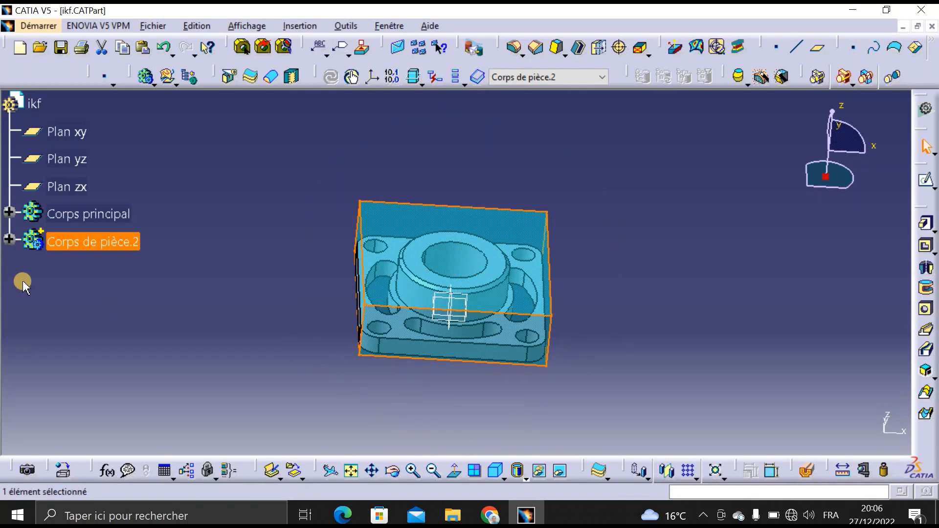
left_click(8, 241)
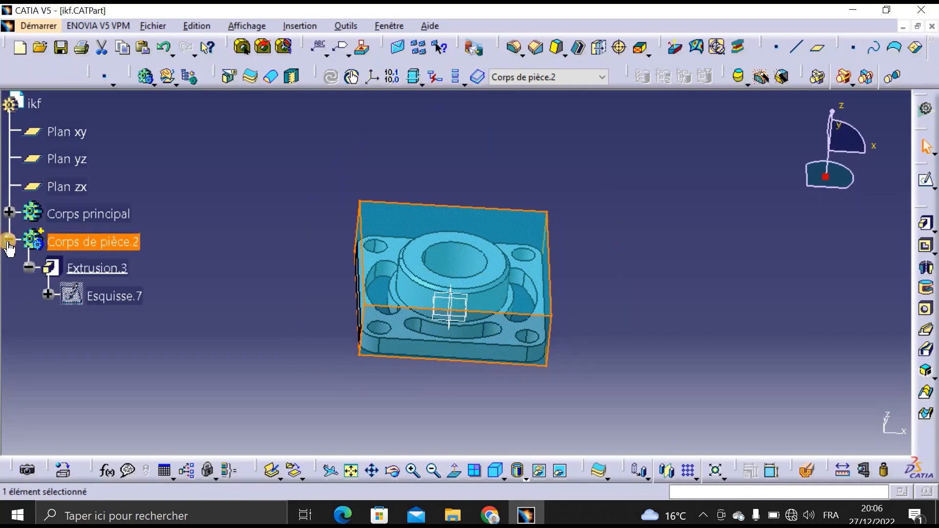
double_click(103, 269)
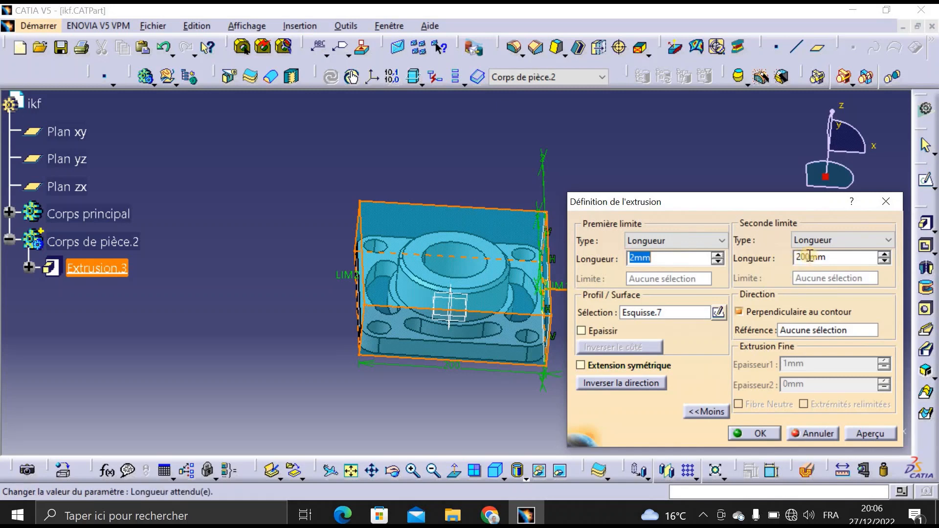
key("BackSpace")
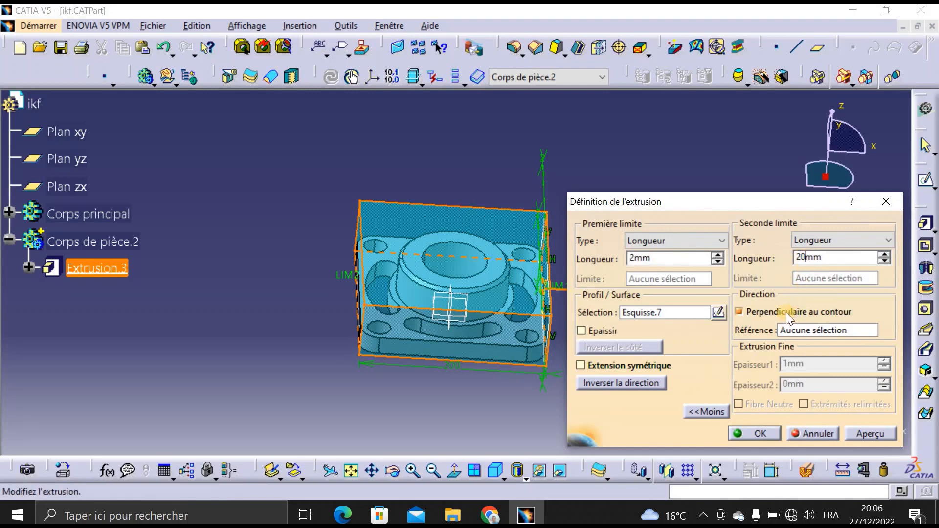
type("2")
left_click(769, 432)
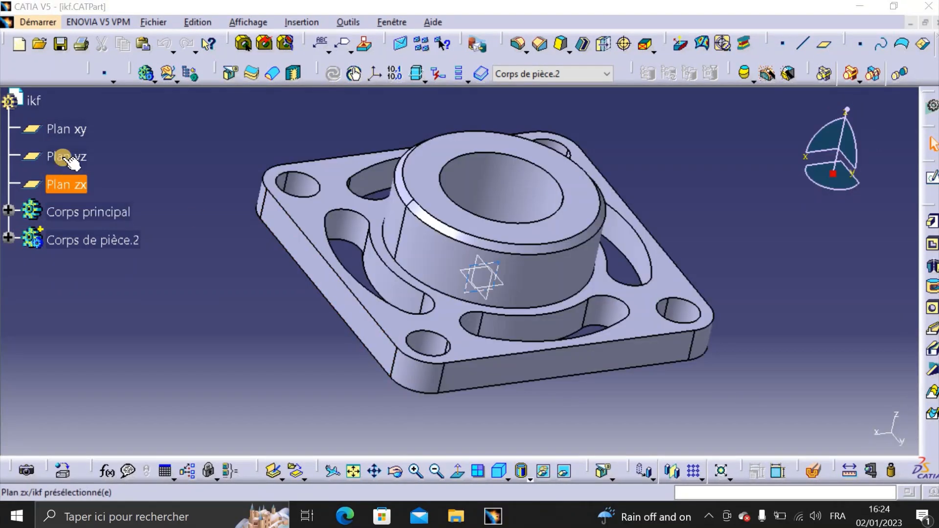
- Switch the ikf part to the Prismatic Machining workbench
left_click(37, 23)
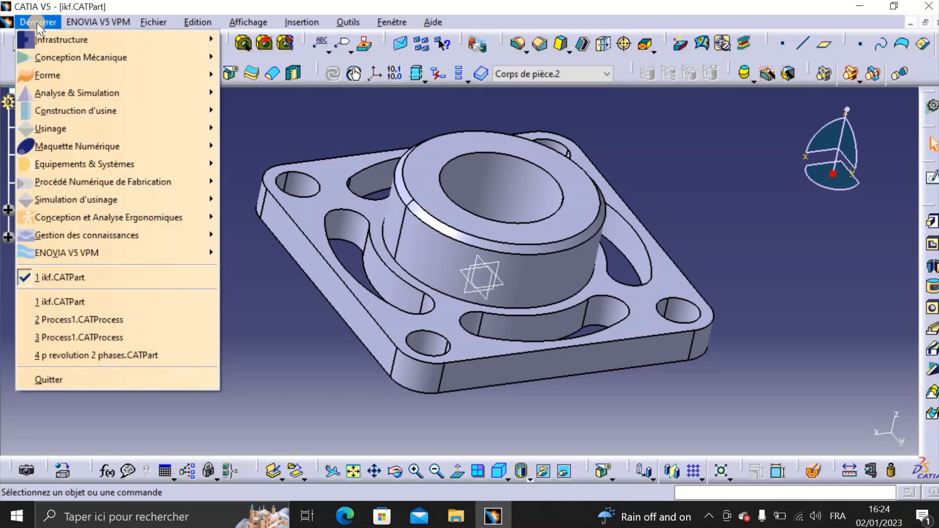
mouse_move(106, 55)
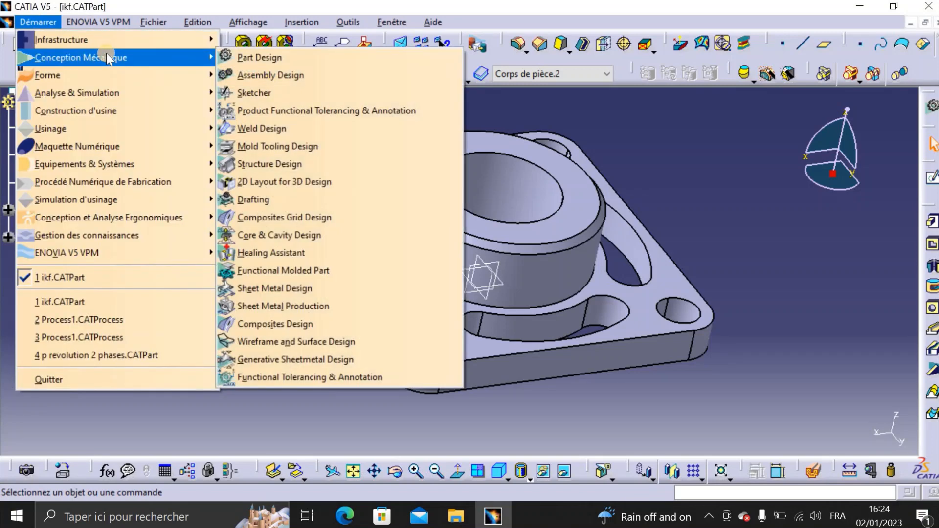
mouse_move(119, 132)
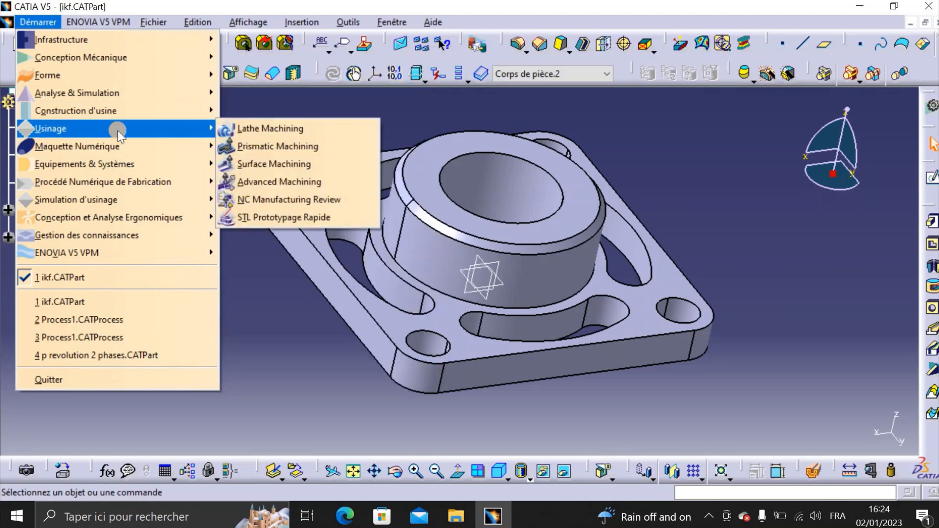
left_click(240, 146)
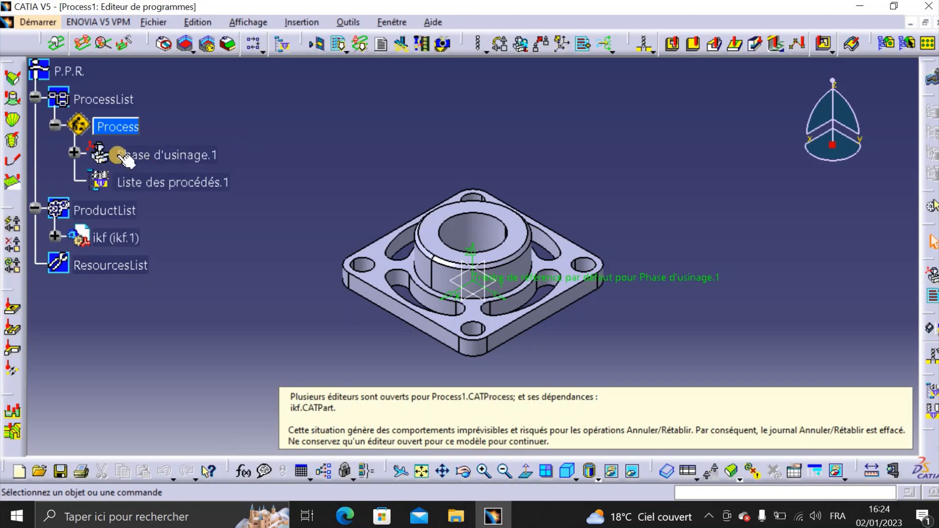
- Assign a 3-axis machine to Phase d'usinage.1 with CENIT_MILL.pptable as its post-processor words table
left_click(74, 153)
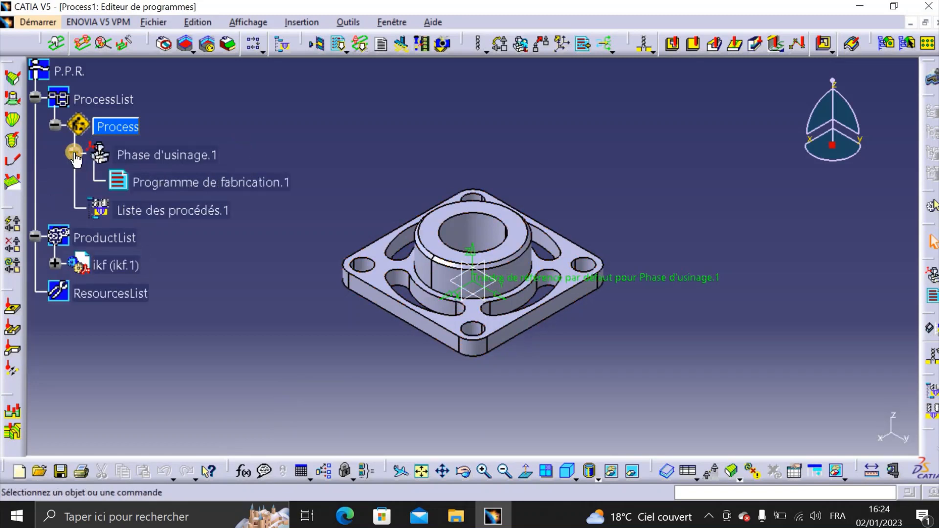
double_click(182, 155)
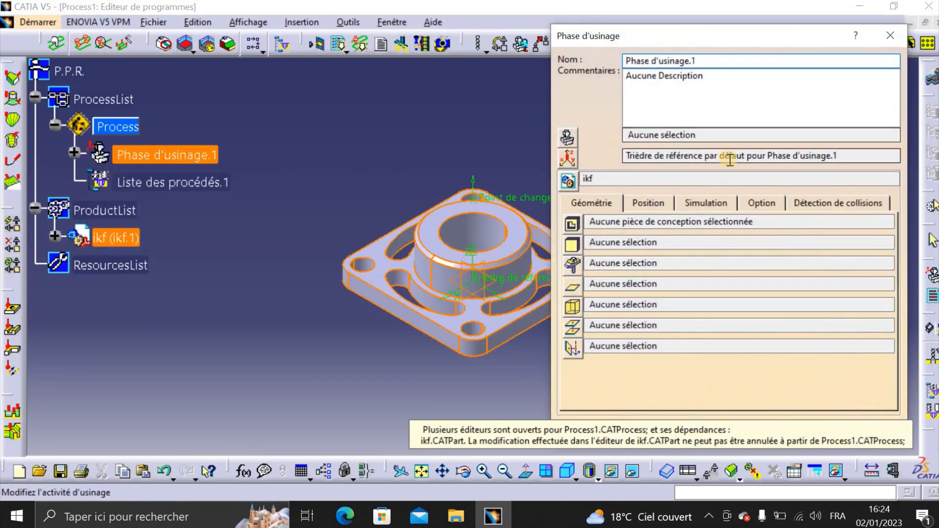
left_click(568, 137)
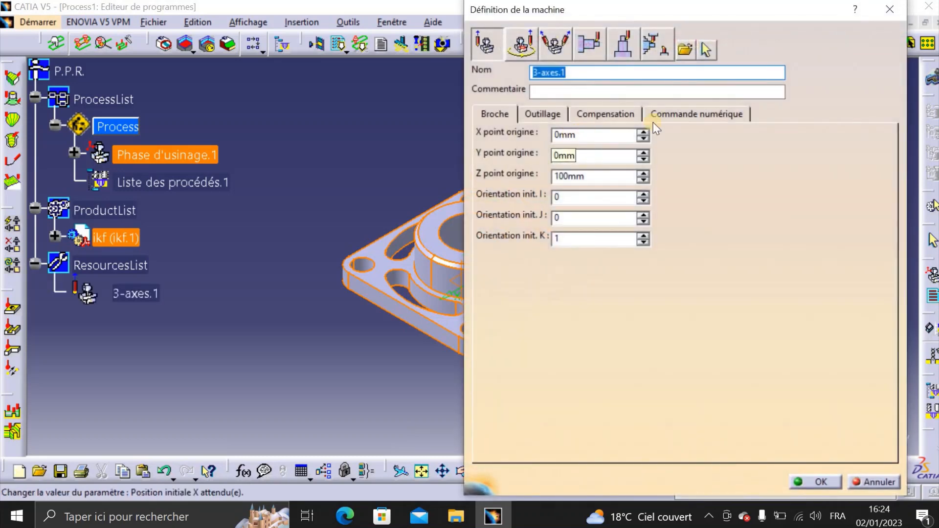
left_click(688, 114)
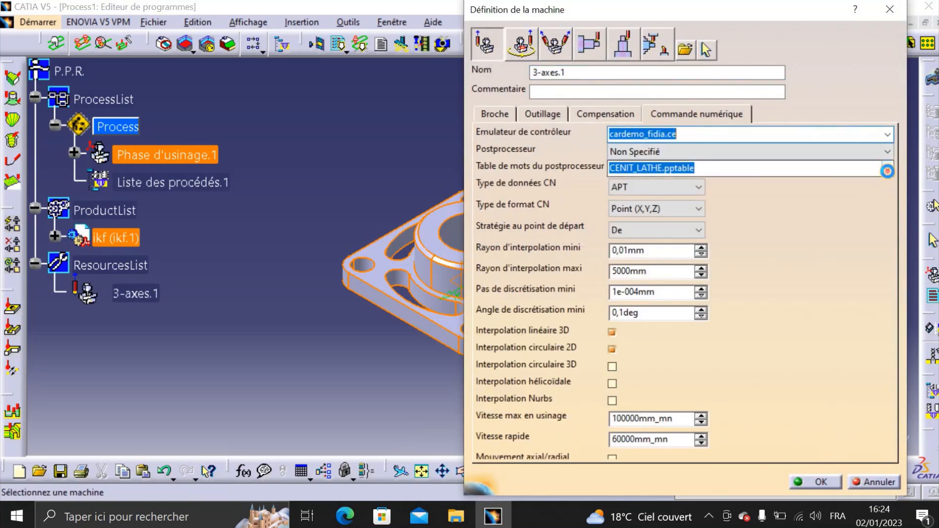
left_click(887, 169)
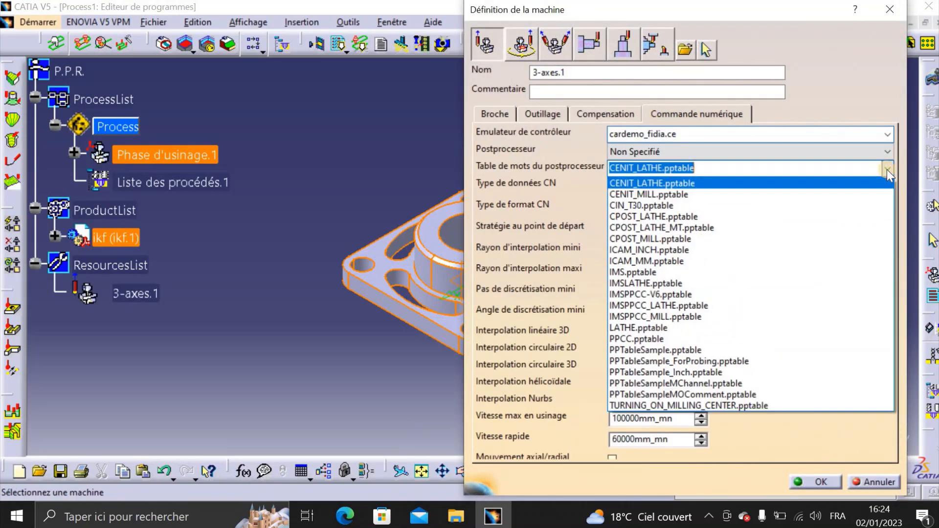
left_click(653, 194)
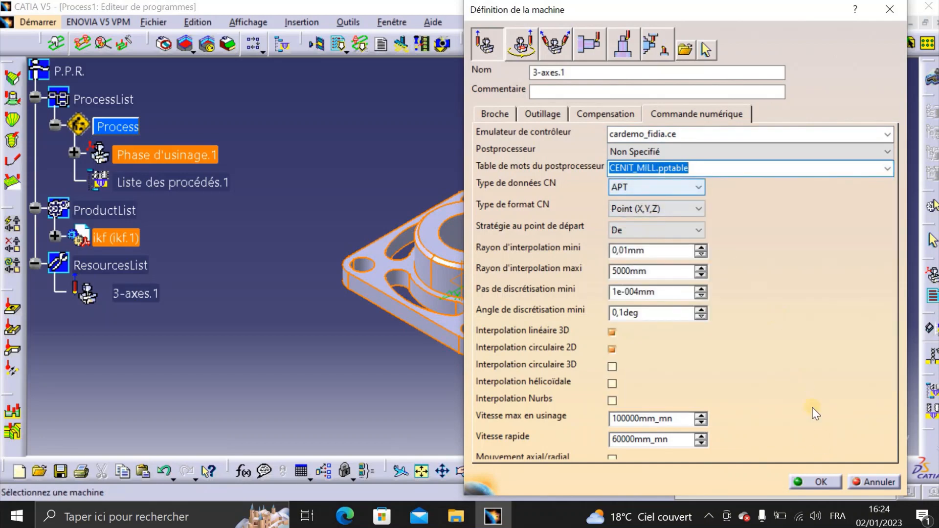
left_click(815, 482)
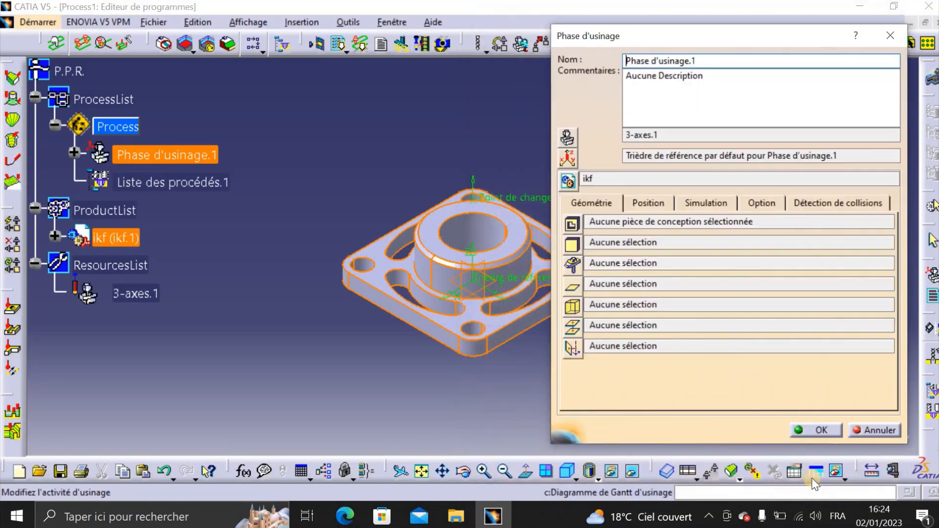
- Set Corps principal as the design part of the machining phase
left_click(573, 226)
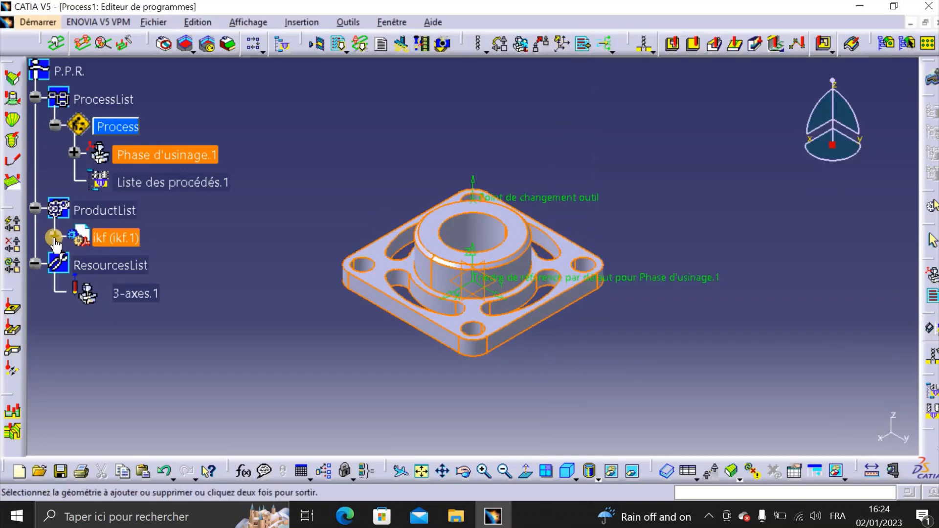
left_click(53, 237)
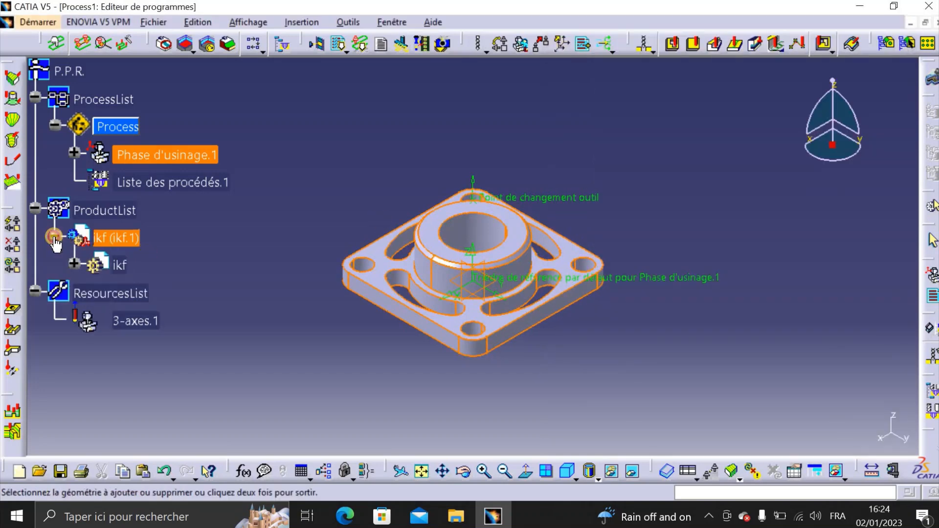
left_click(72, 264)
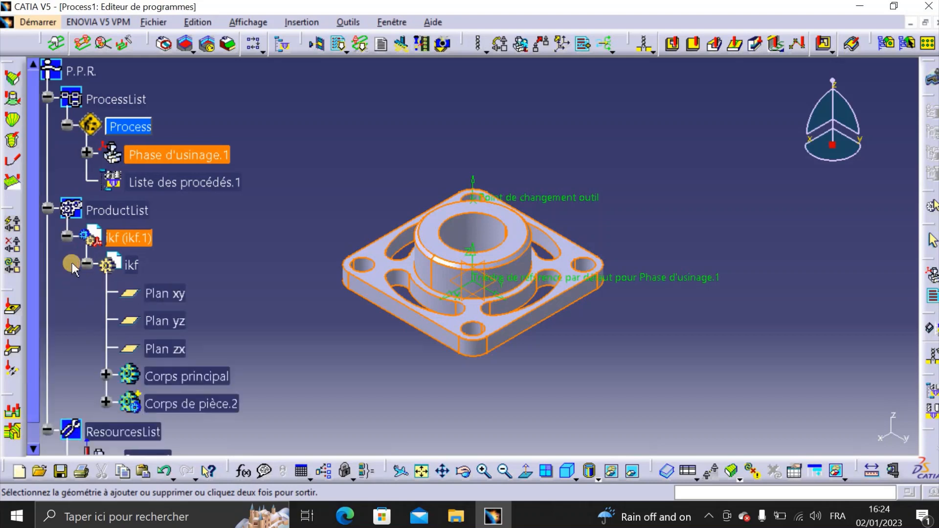
left_click(198, 374)
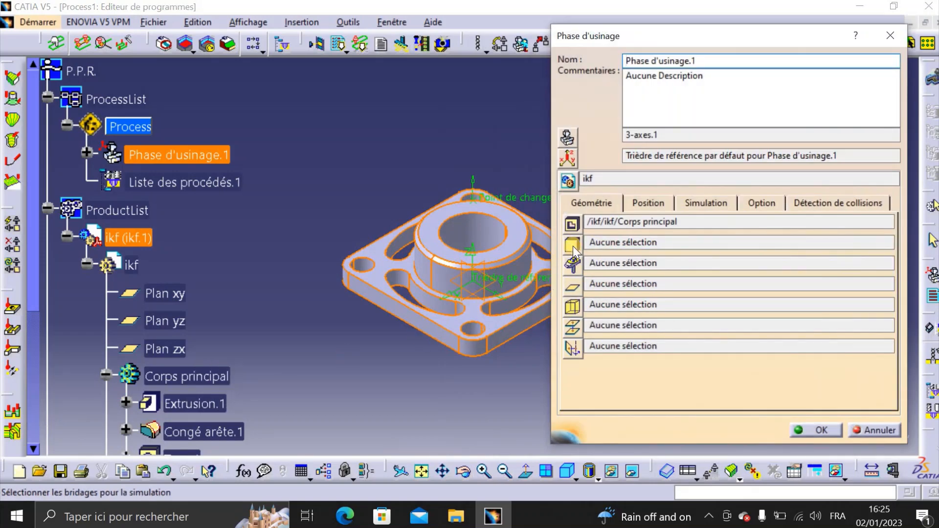
- Set the enclosing block body Corps de pièce.2 as the stock of the machining phase
left_click(574, 243)
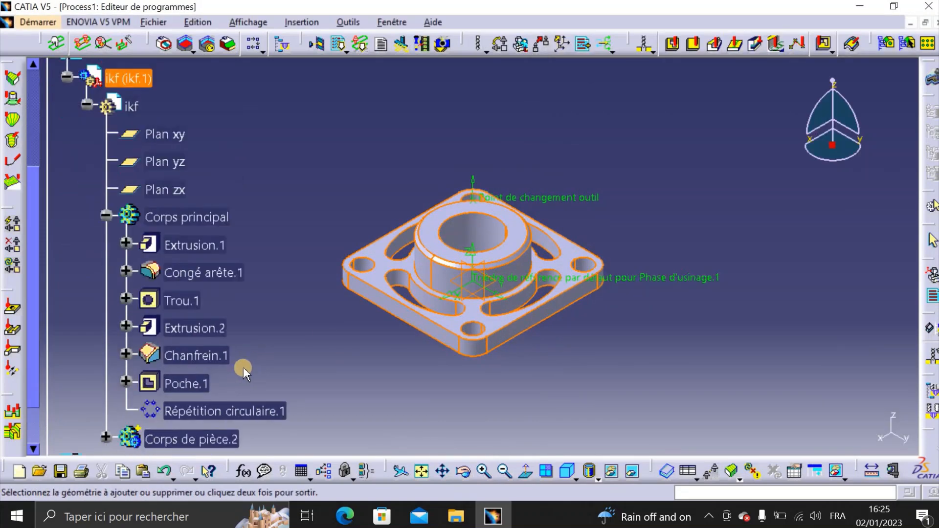
scroll(242, 367, "up", 1)
scroll(242, 367, "down", 2)
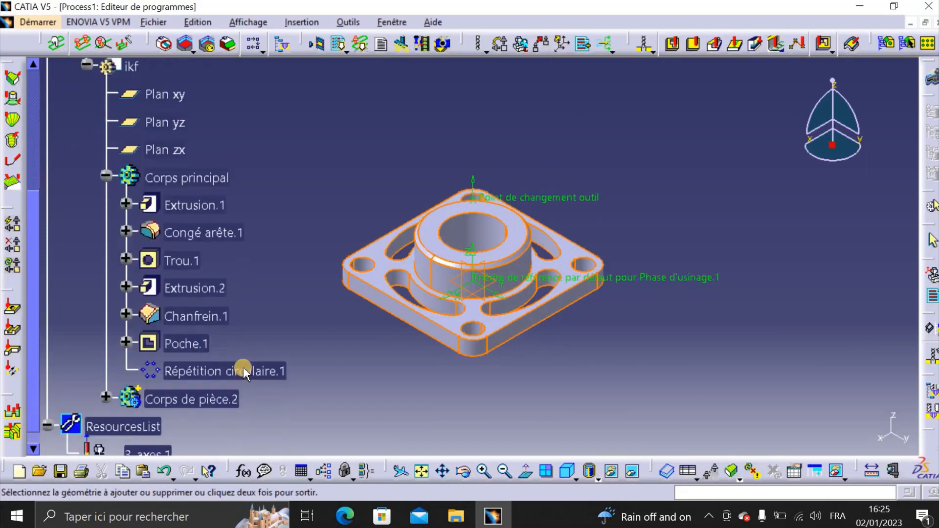
left_click(200, 405)
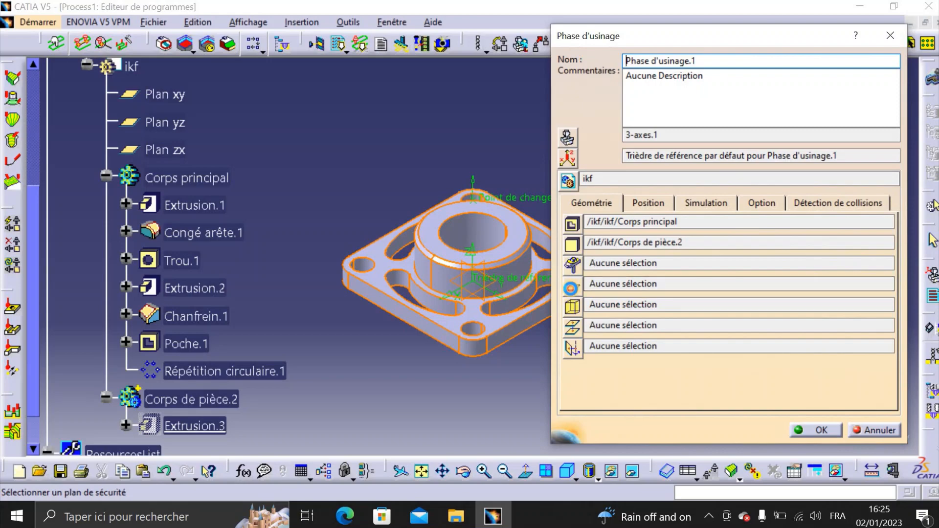
- Set the boss's top annular face as the machining phase's safety plane, with an offset thickness of 12 mm
left_click(570, 288)
left_click(516, 234)
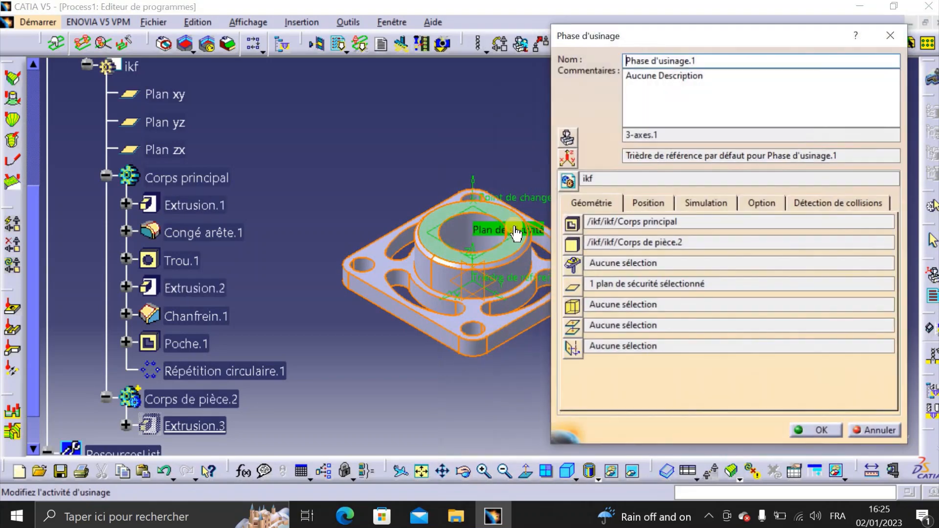
right_click(513, 231)
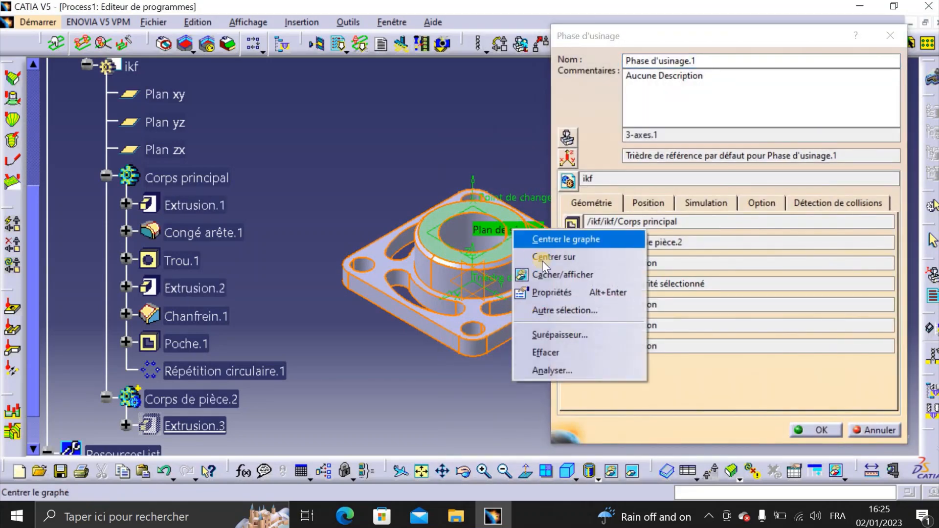
left_click(564, 333)
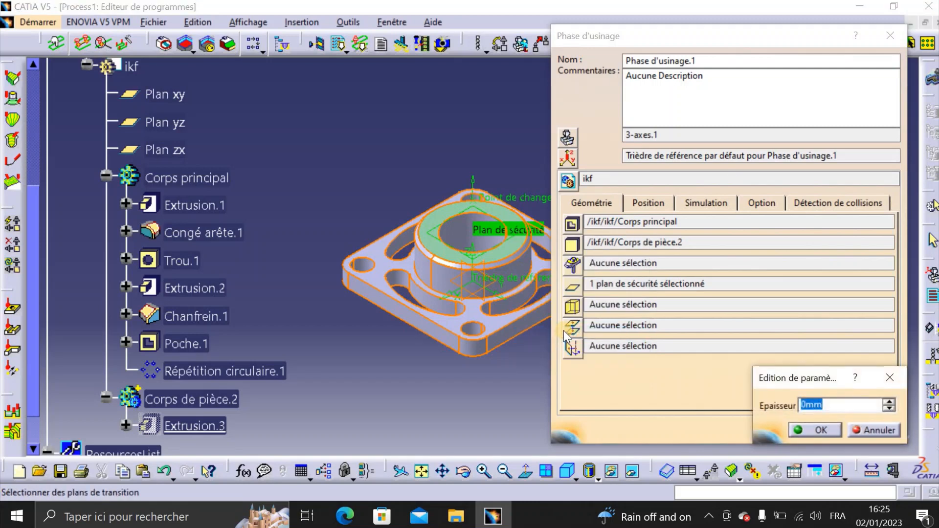
type("12")
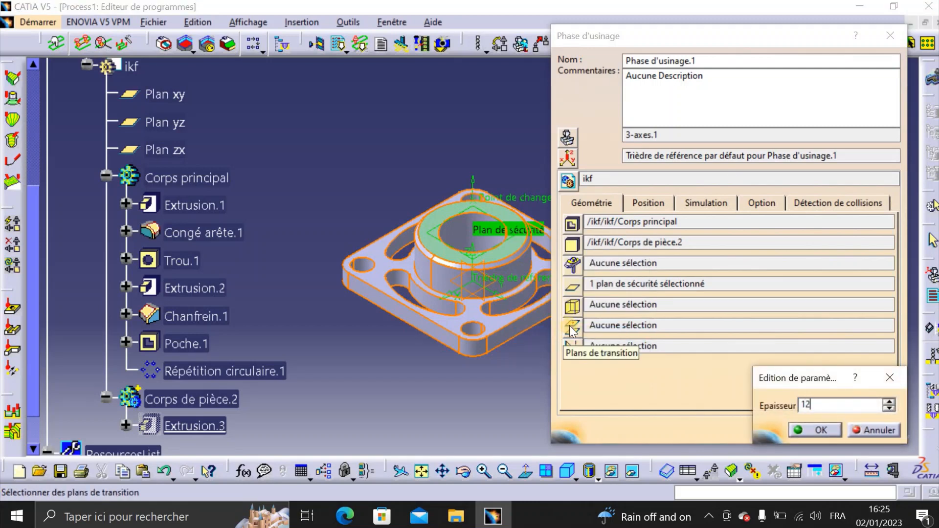
left_click(812, 429)
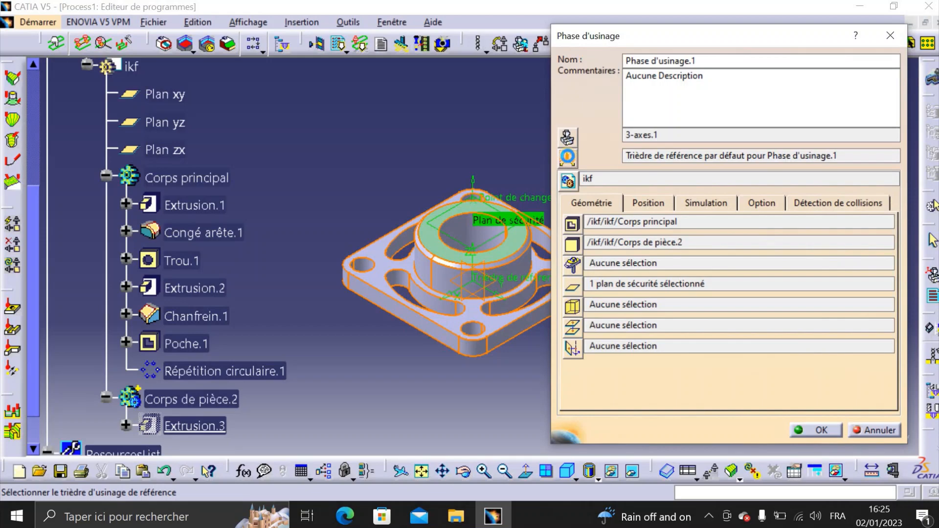
- Open the phase's reference machining axis system for editing and unhide the enclosing stock block Extrusion.3
left_click(567, 157)
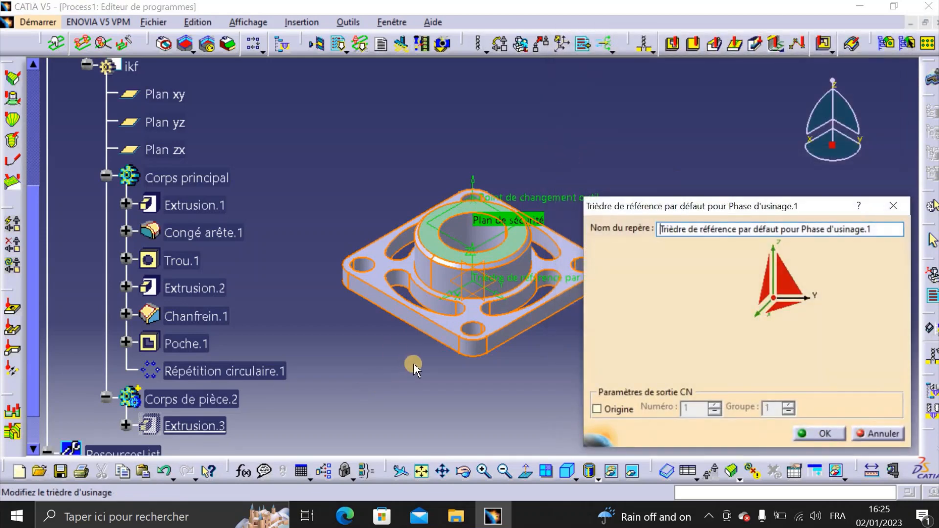
middle_click_drag(430, 369, 504, 372)
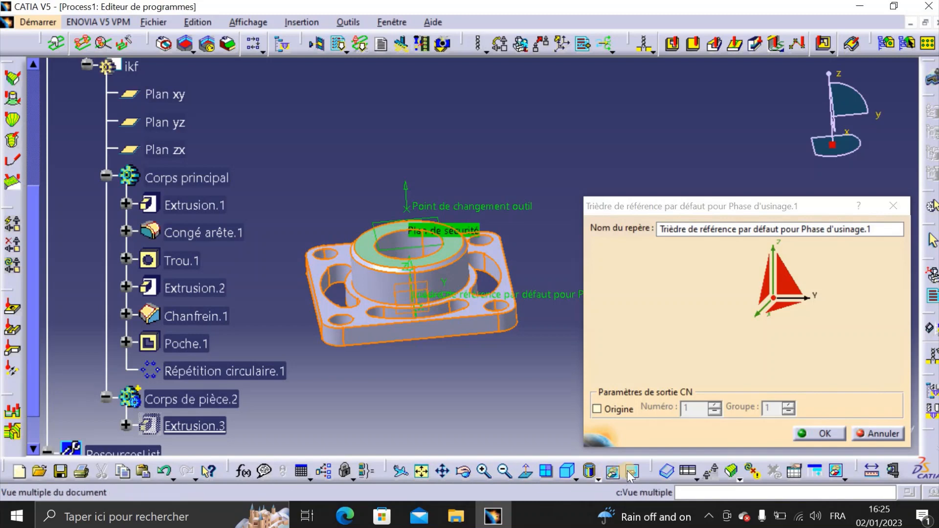
left_click(612, 471)
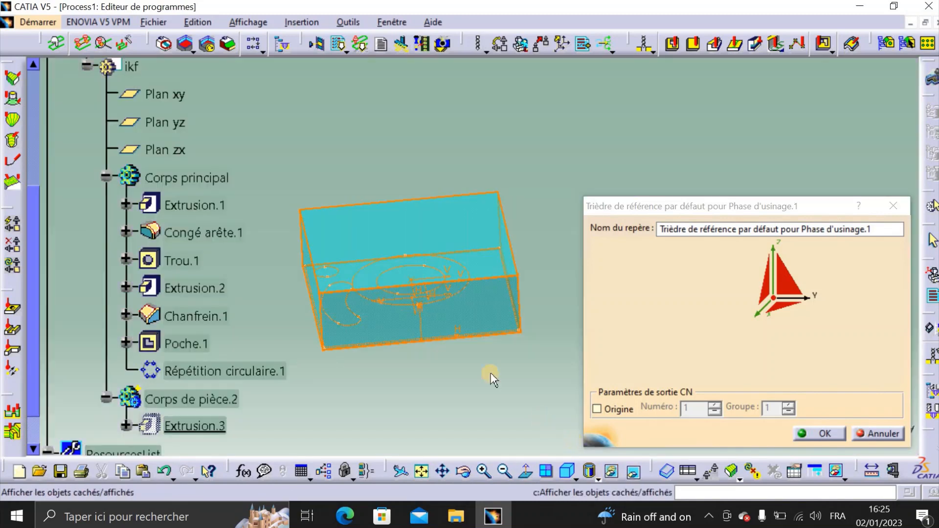
right_click(412, 229)
left_click(453, 274)
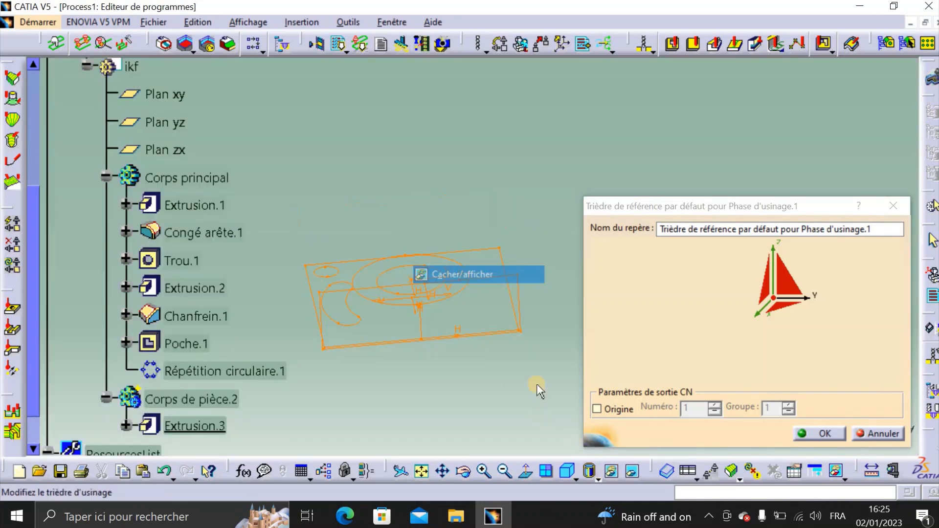
left_click(632, 471)
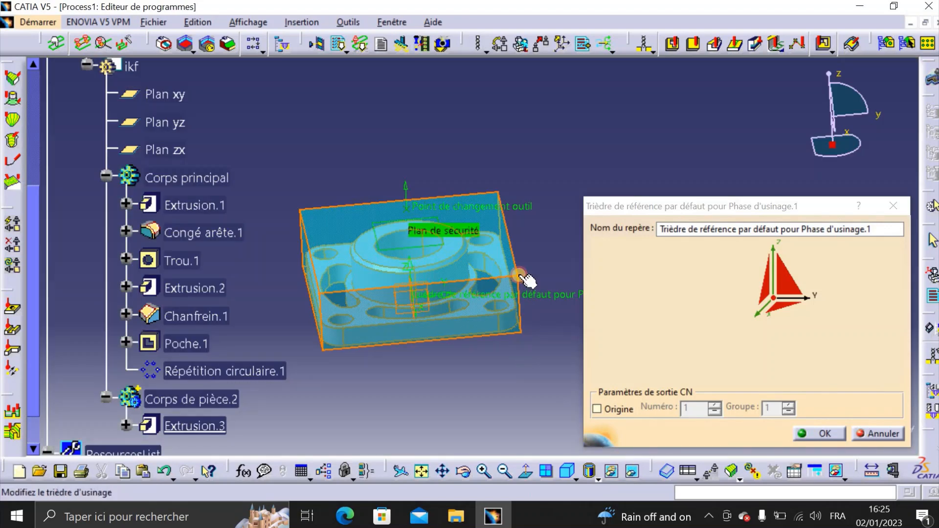
- Place the reference machining axis origin on an upper corner of the stock block and validate the machining phase
left_click(773, 299)
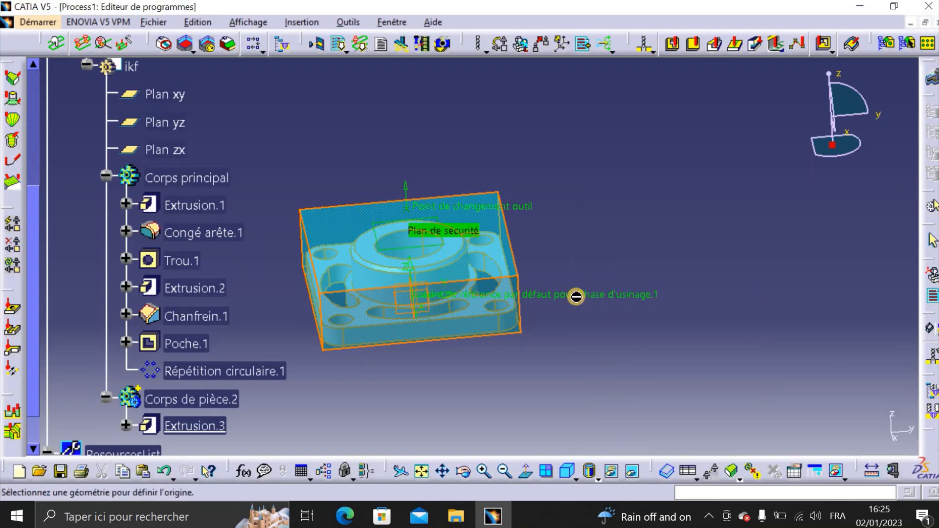
left_click(520, 277)
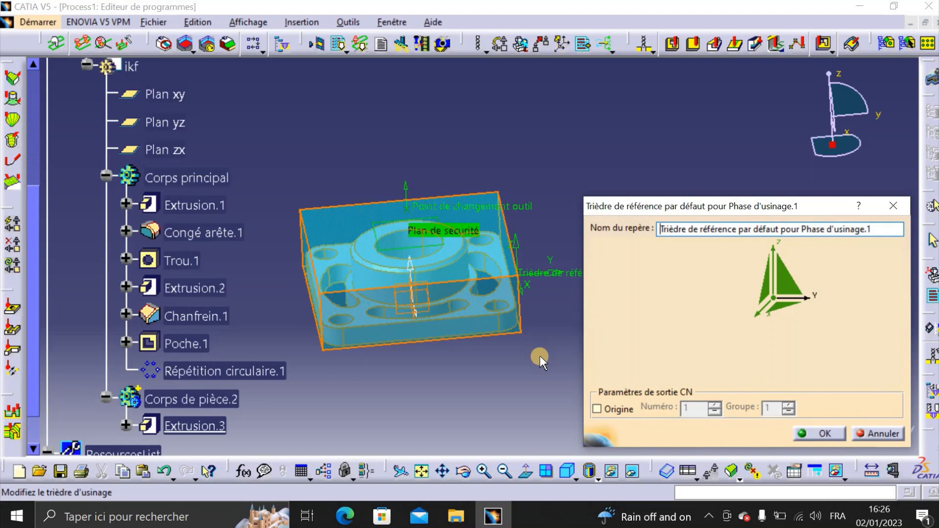
left_click(824, 434)
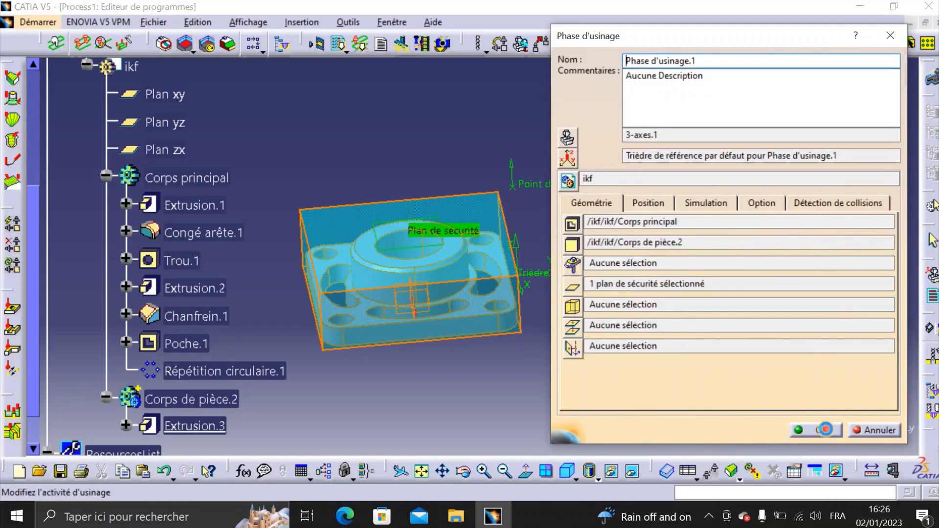
left_click(826, 429)
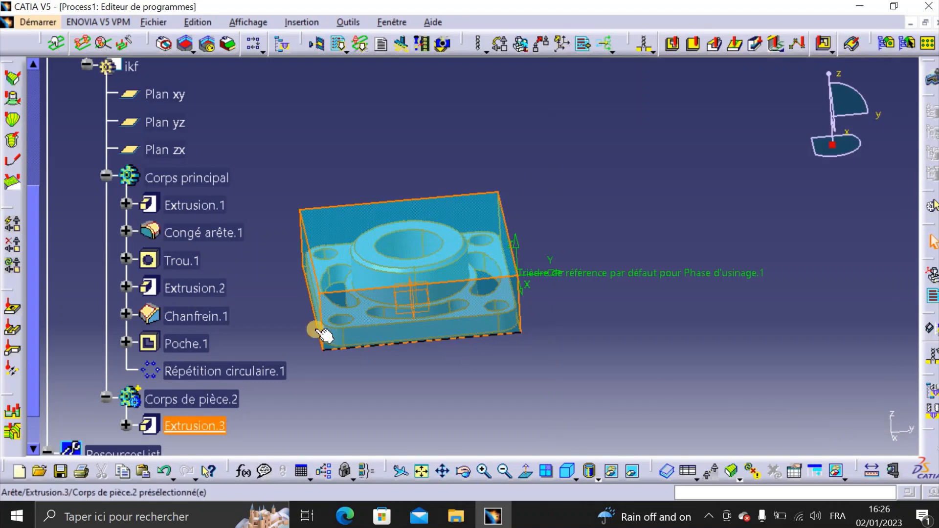
- Insert a facing operation (Surfaçage) in Programme de fabrication.1 of Phase d'usinage.1
scroll(233, 306, "up", 3)
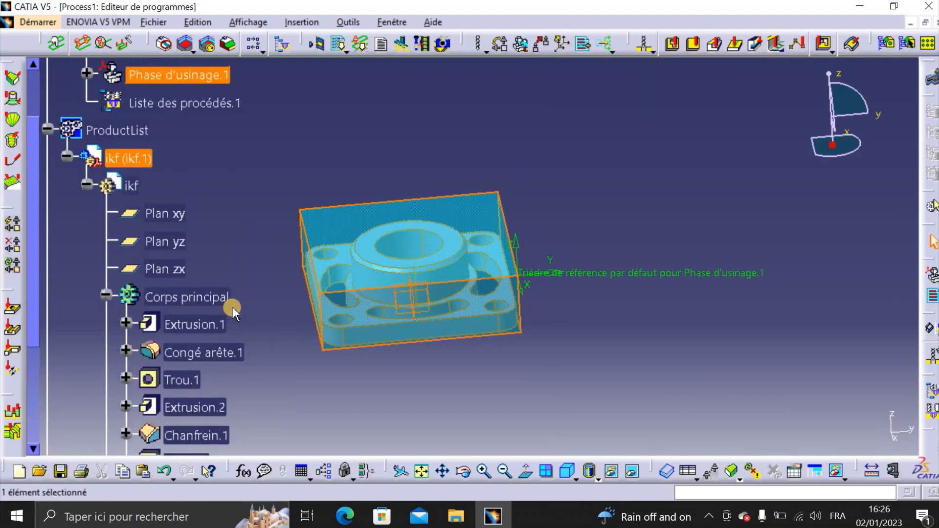
scroll(233, 307, "up", 3)
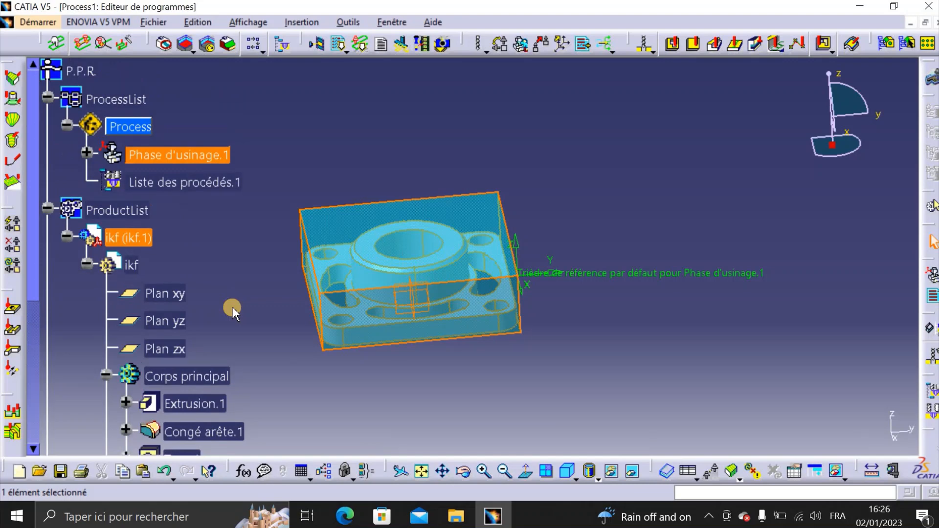
scroll(217, 282, "up", 1)
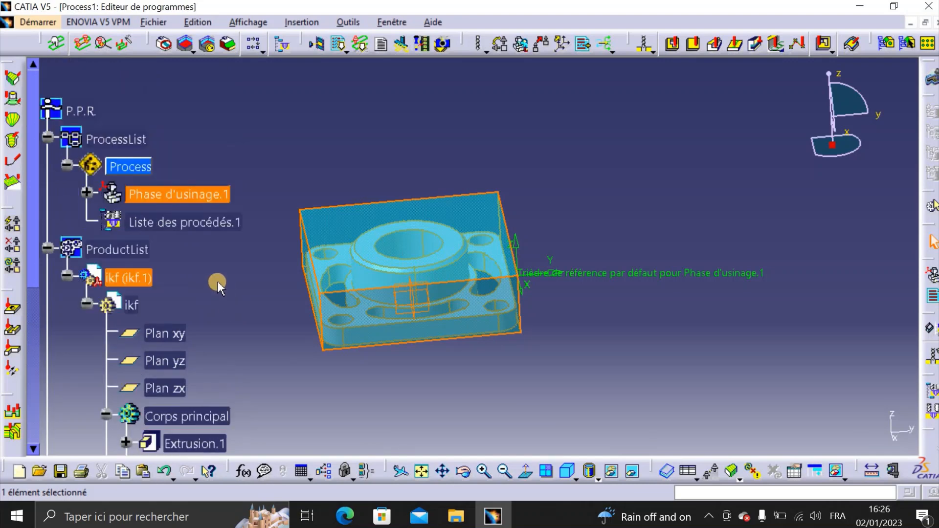
left_click(93, 194)
left_click(231, 225)
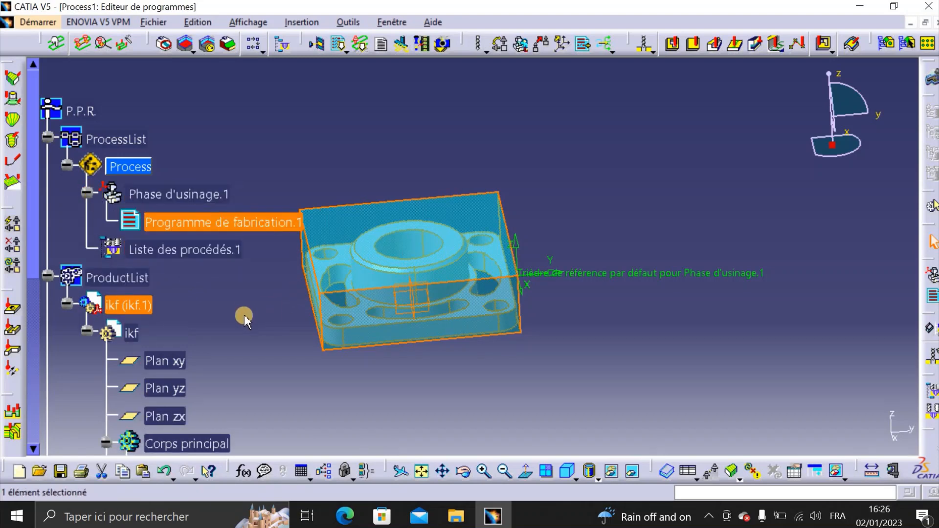
middle_click_drag(300, 330, 585, 227)
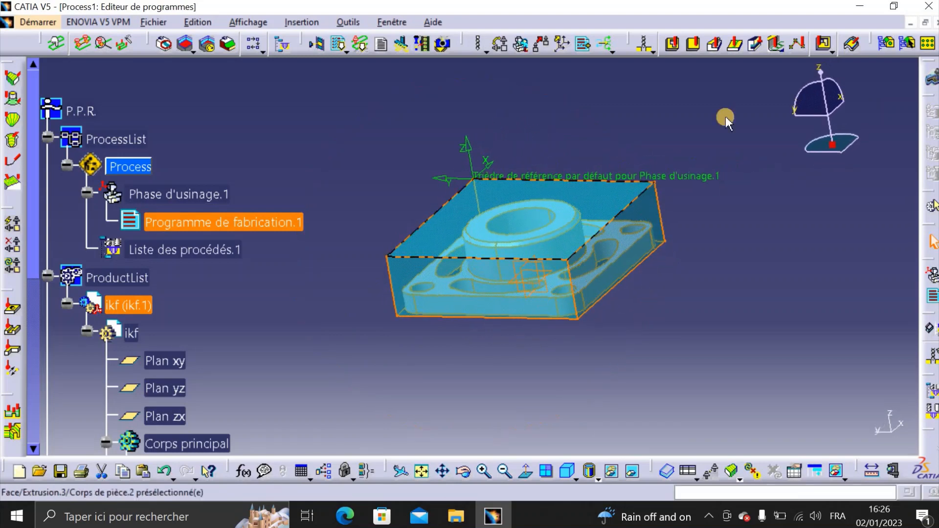
left_click(695, 49)
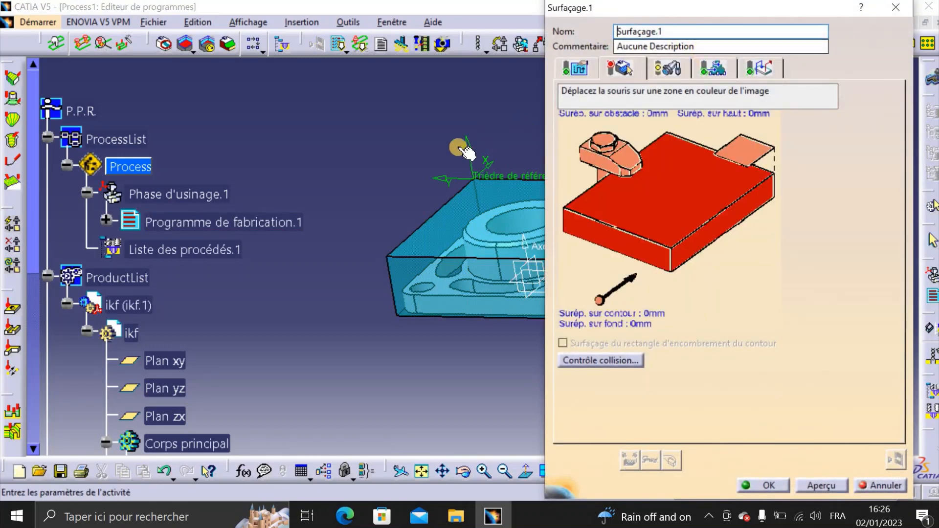
- Define the facing operation's contour with the four lower edges of the stock block
middle_click_drag(380, 190, 250, 133)
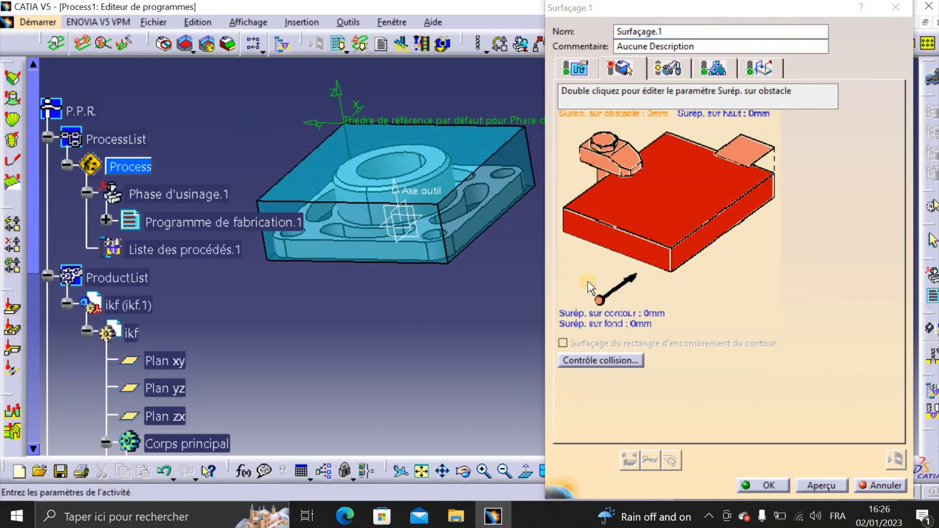
left_click(639, 254)
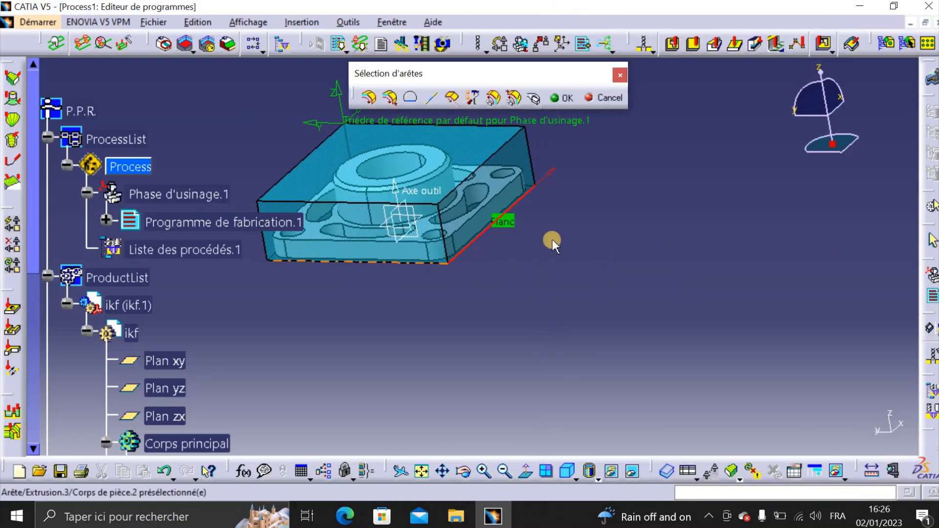
left_click(414, 261)
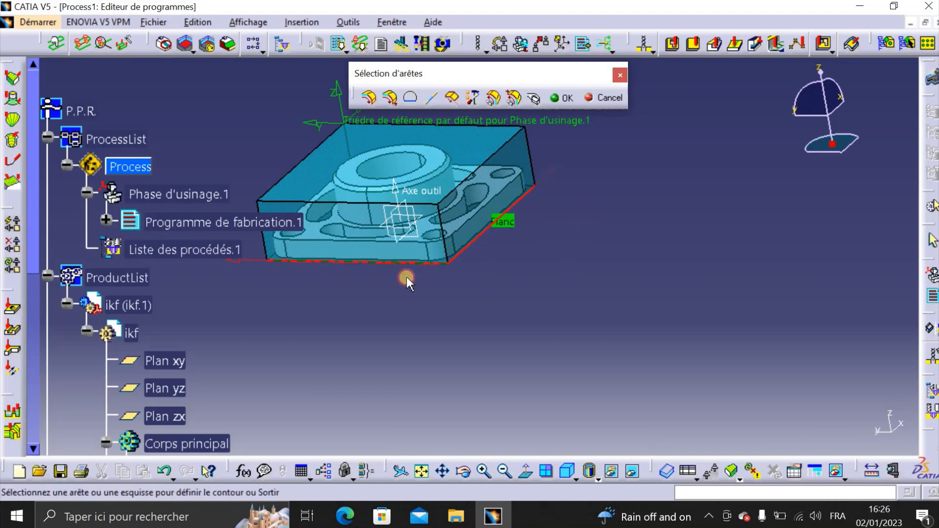
middle_click_drag(315, 323, 608, 335)
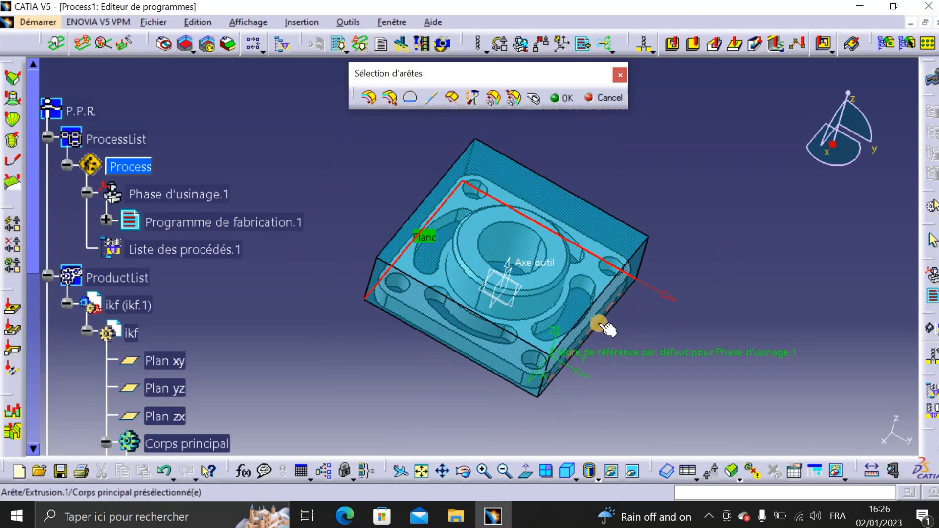
left_click(602, 325)
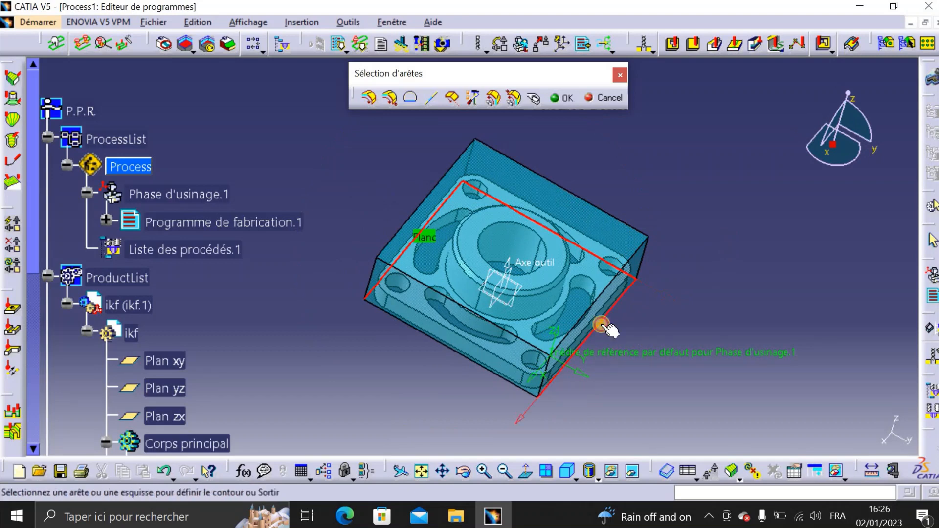
left_click(488, 374)
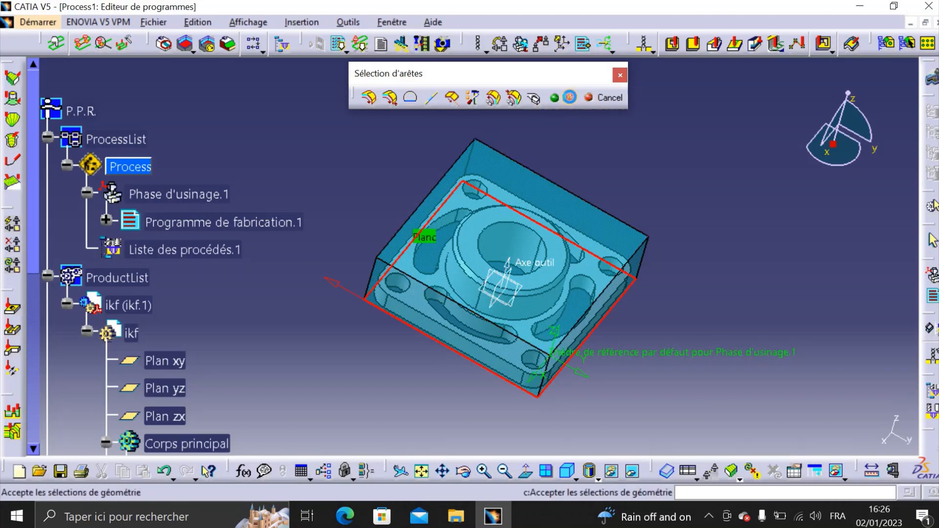
left_click(570, 98)
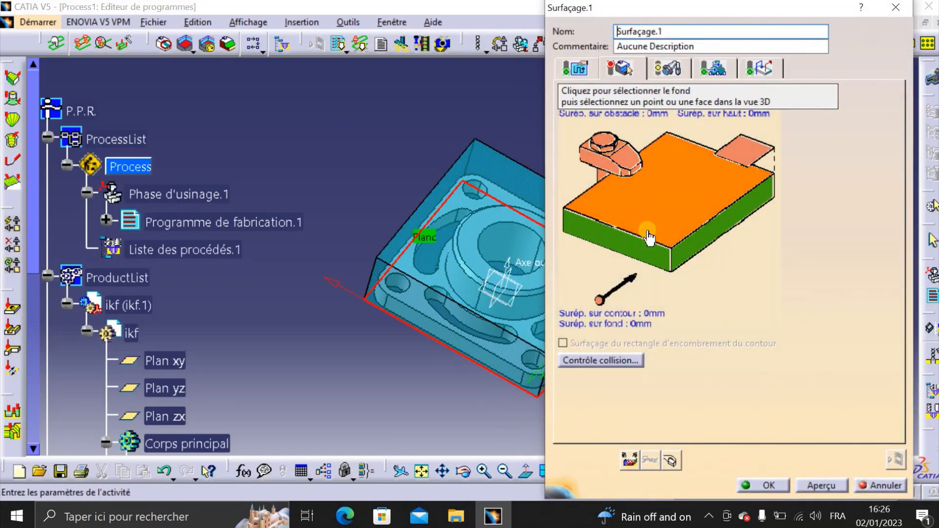
- Hide the stock block and set the boss's top annular face as the bottom of the facing operation
left_click(653, 205)
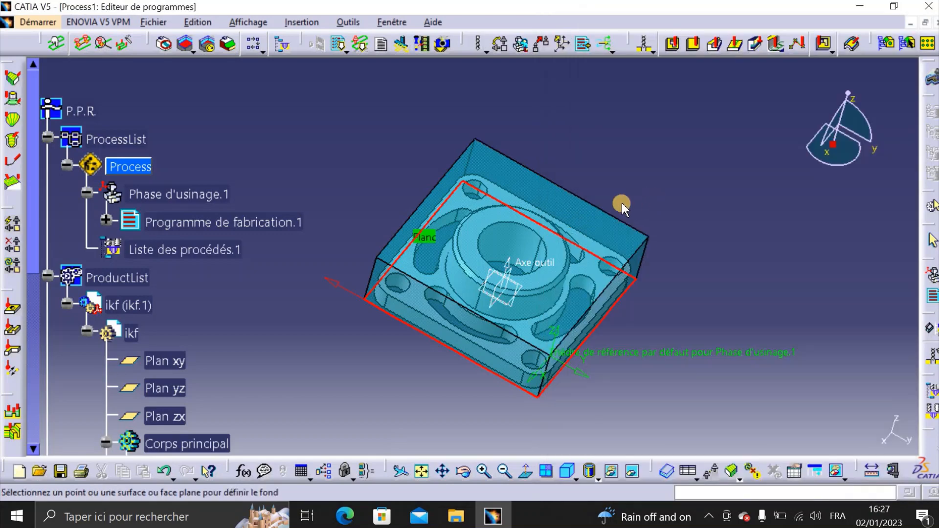
right_click(578, 234)
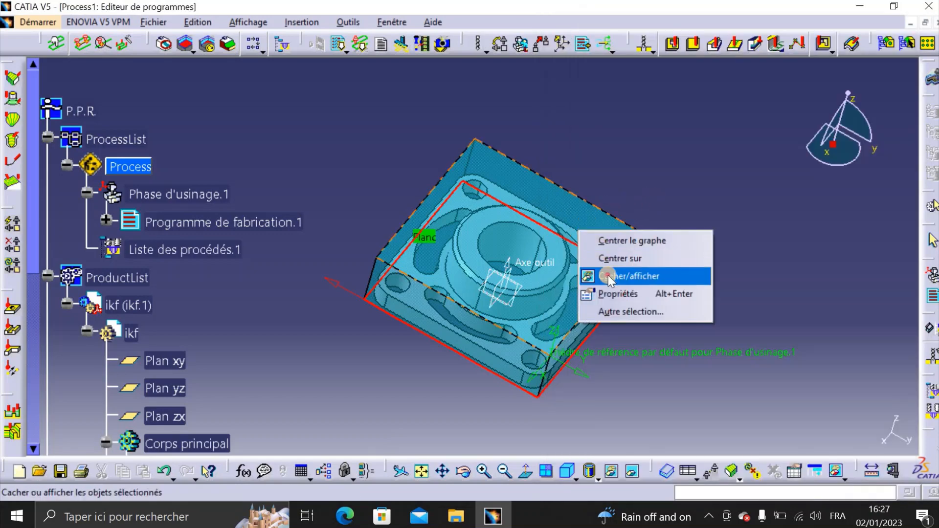
left_click(612, 273)
left_click(560, 254)
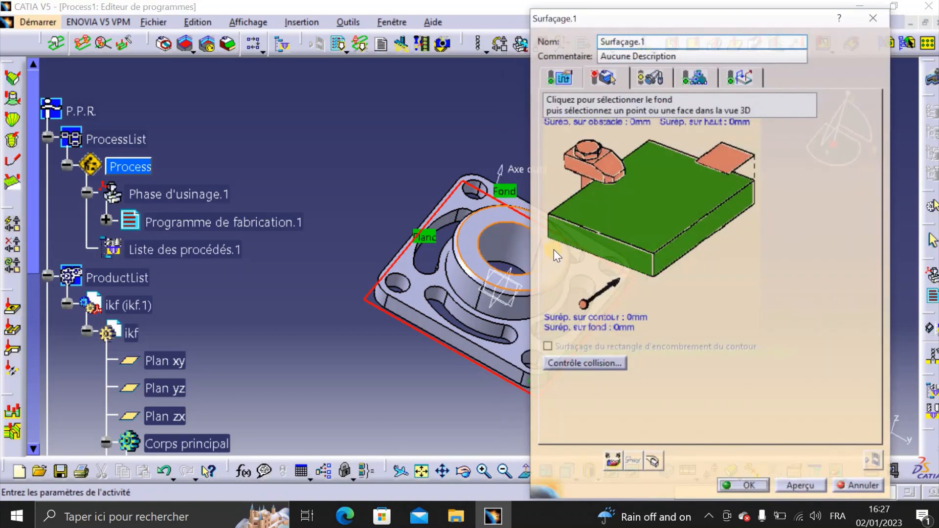
- Use a face mill (Fraise à surfacer) for the facing operation and set its outside diameter to 100 mm
left_click(667, 69)
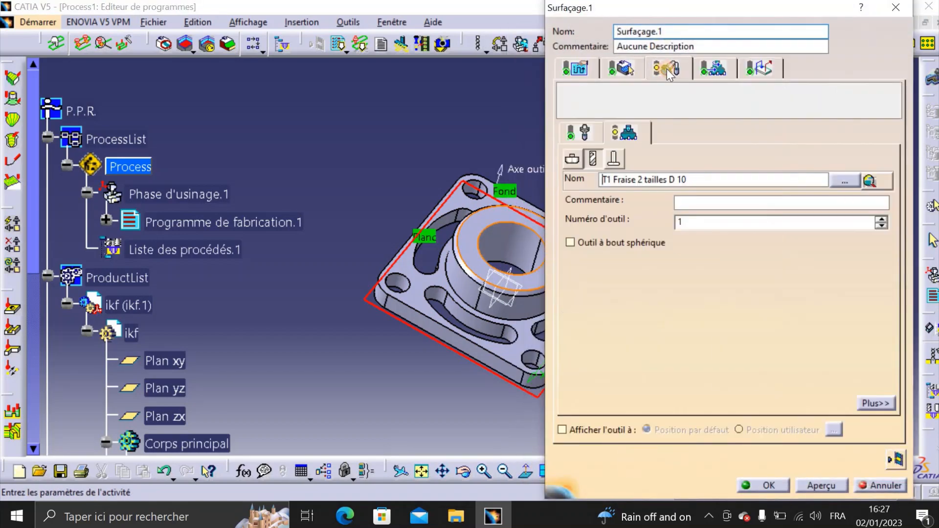
left_click(572, 159)
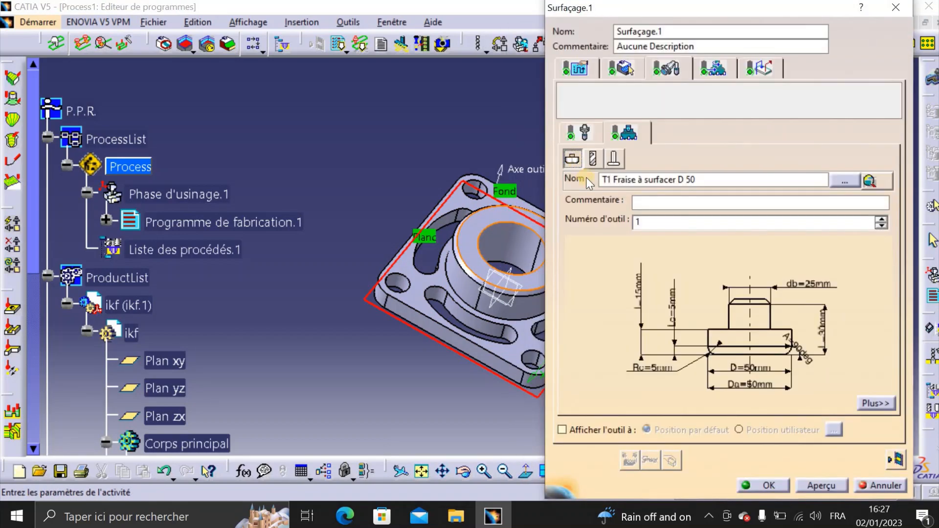
double_click(751, 386)
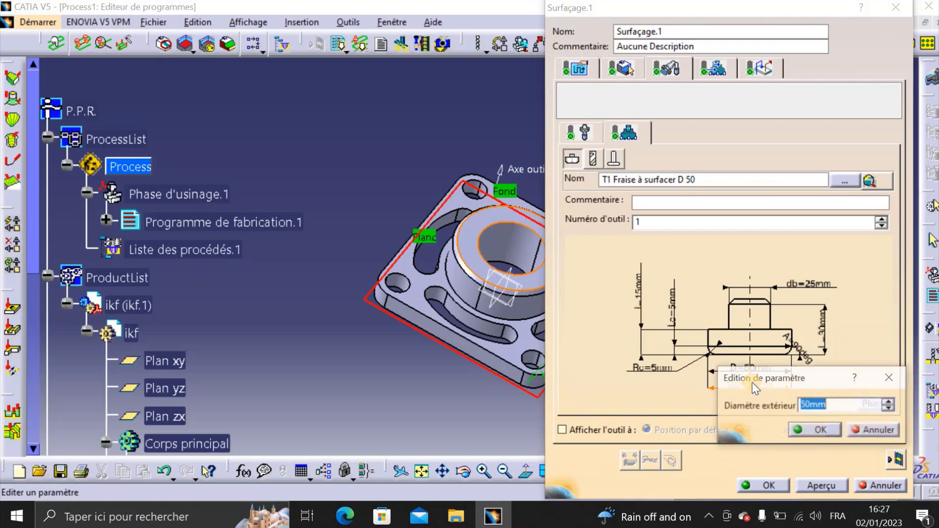
type("100")
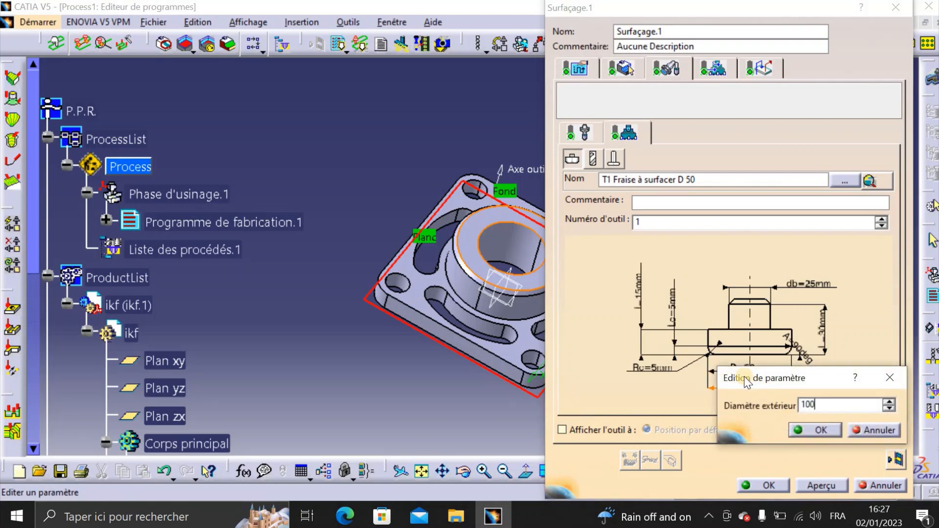
key("Return")
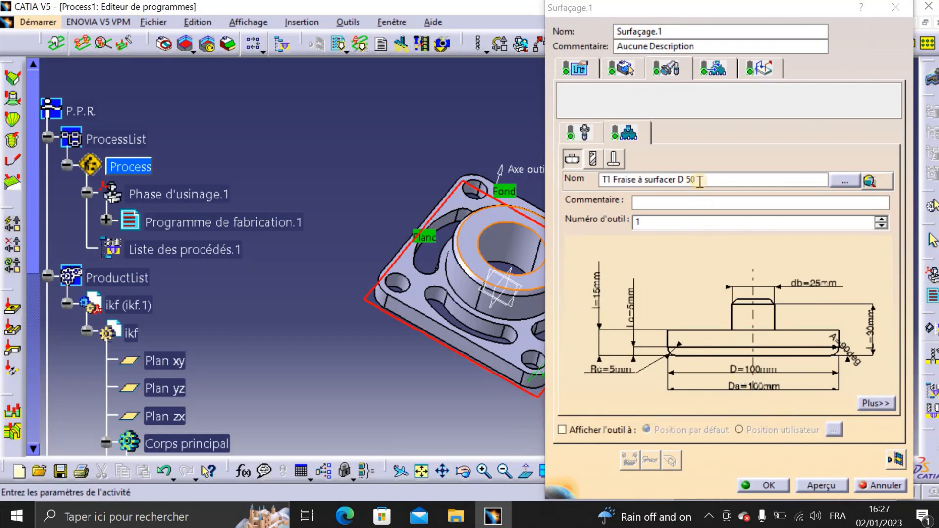
- Set the machining mode of the facing operation to back-and-forth (Aller-retour)
left_click(581, 70)
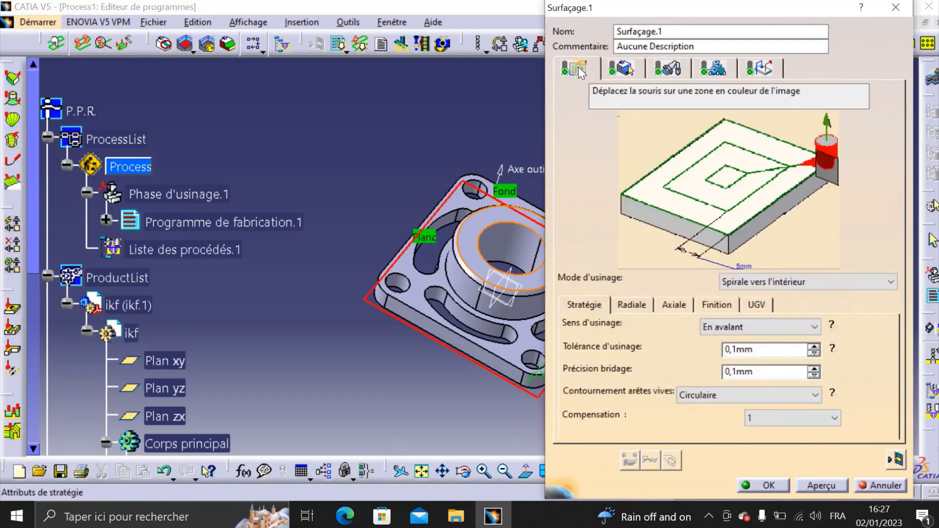
left_click(809, 284)
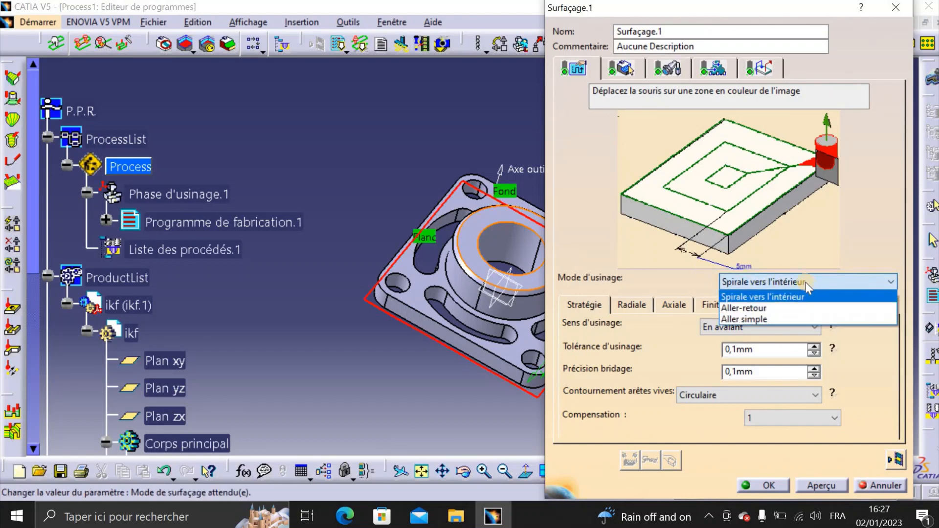
left_click(754, 318)
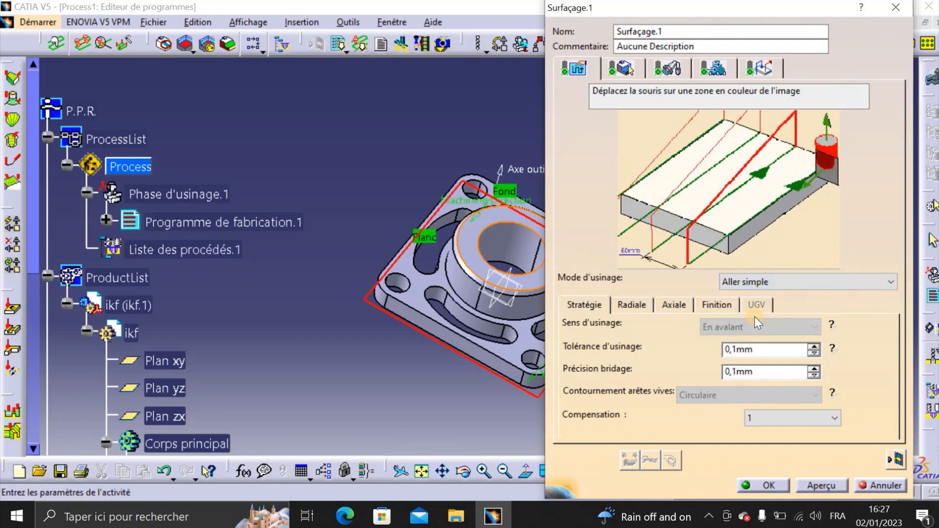
left_click(771, 282)
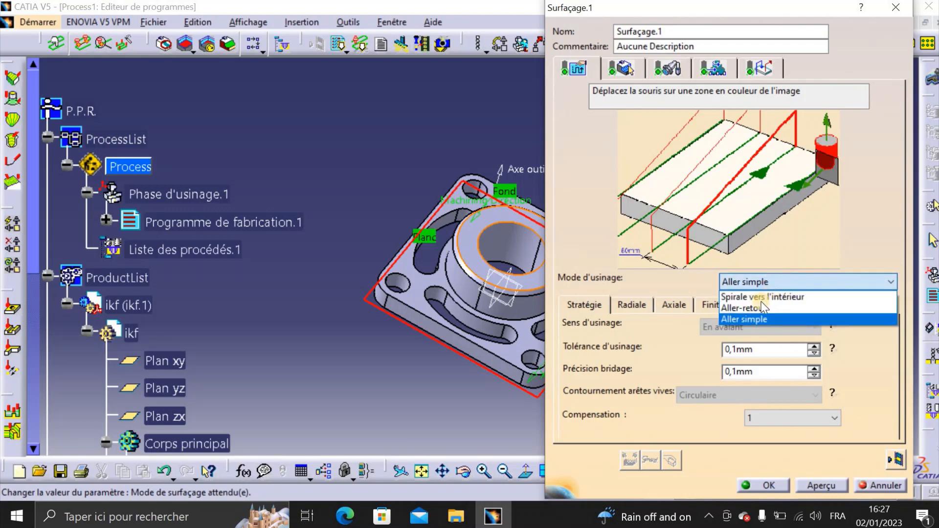
left_click(750, 309)
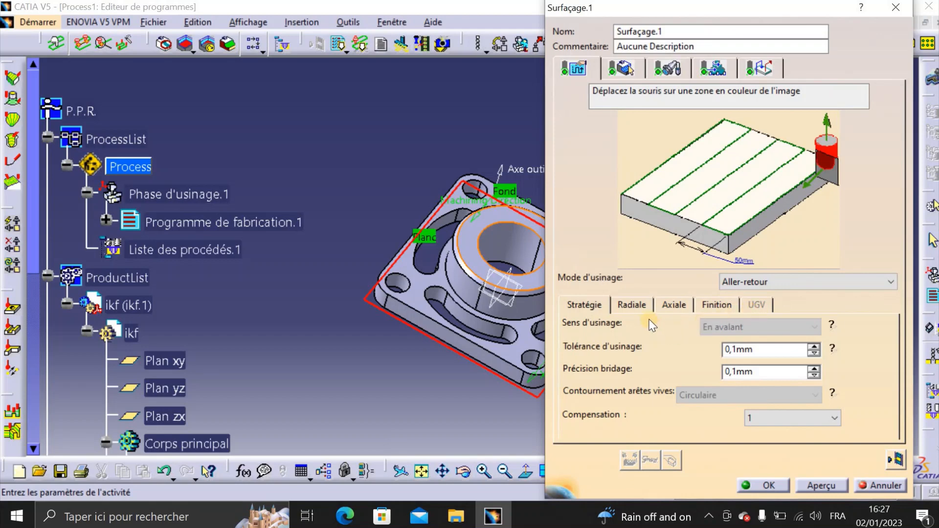
- Set the radial percentage of tool diameter (Pourcentage de diamètre outil) to 70 and check the axial, finishing and feed settings
double_click(742, 262)
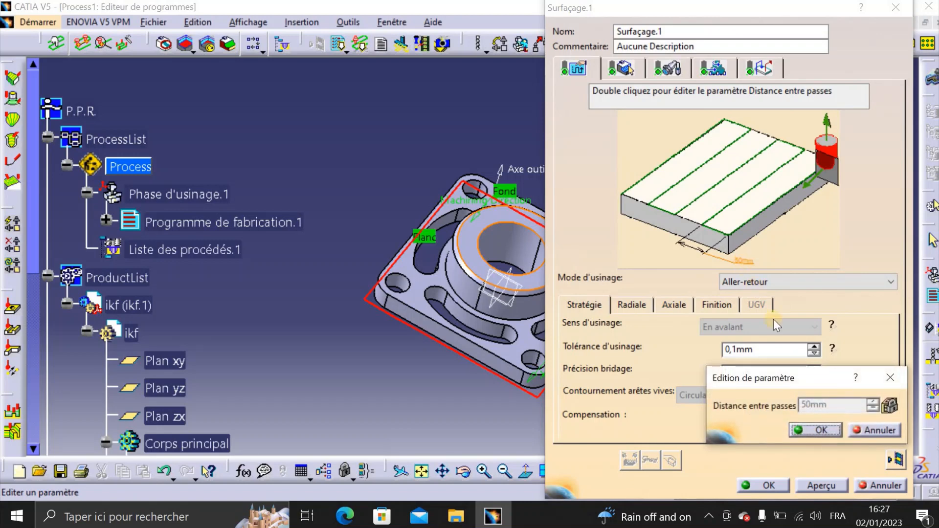
left_click(820, 430)
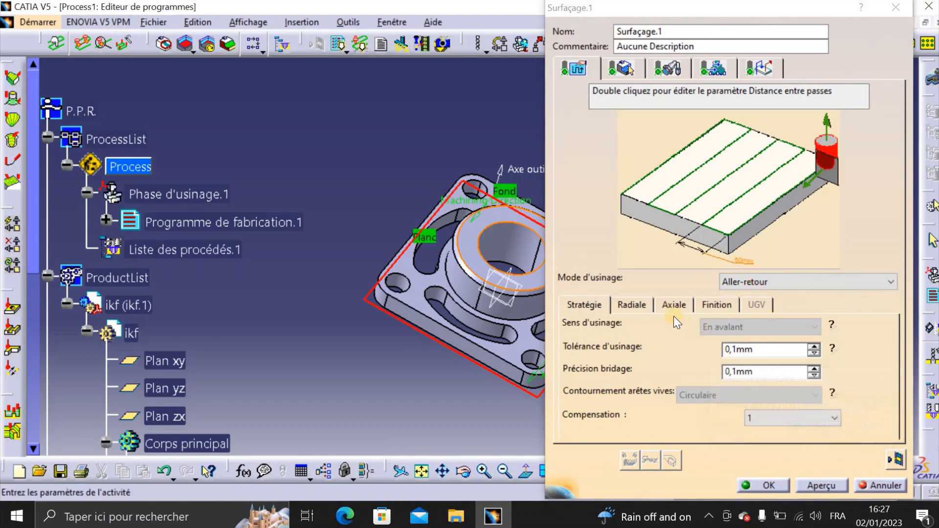
left_click(631, 305)
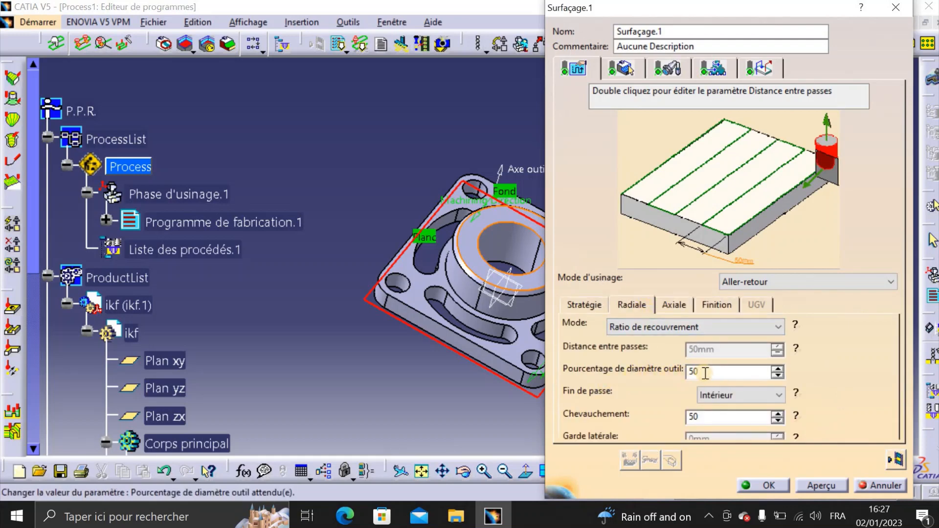
left_click_drag(702, 374, 685, 373)
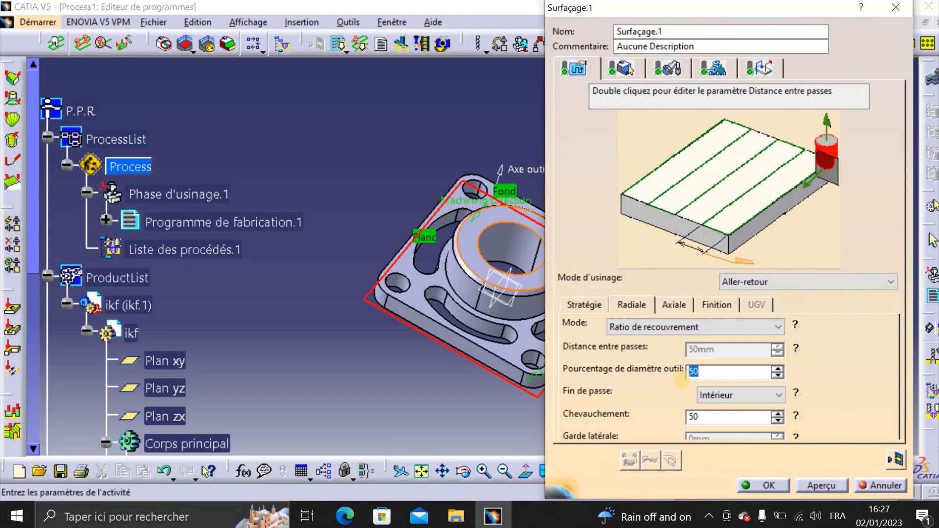
type("70")
left_click(681, 304)
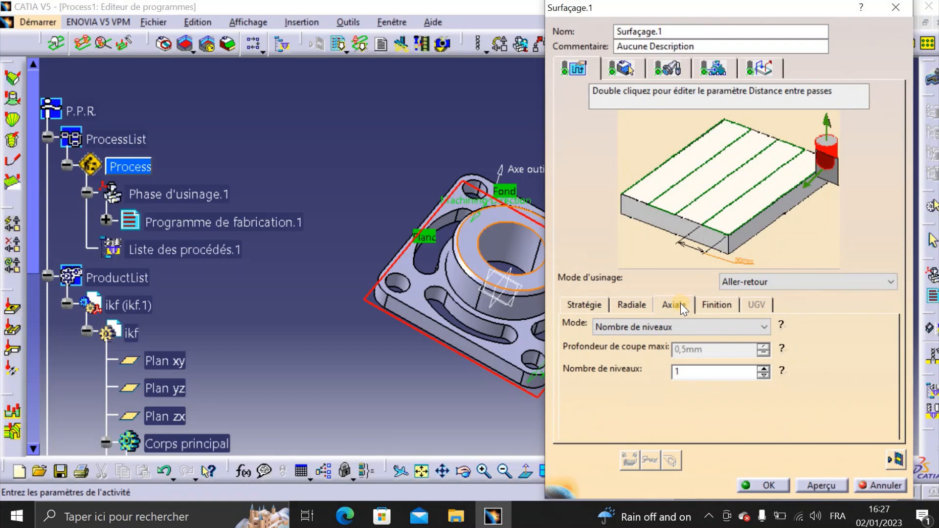
left_click(717, 304)
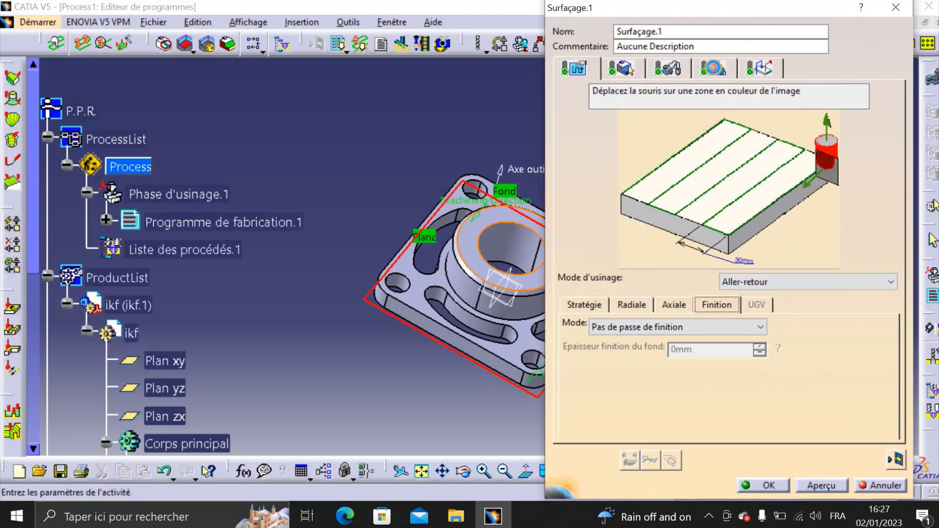
left_click(713, 68)
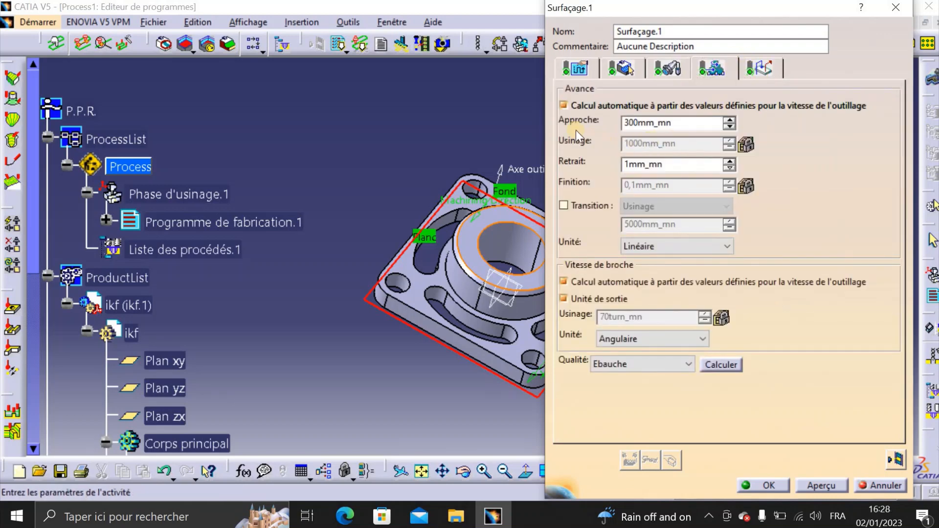
- Set the approach macro (Approche) to Horizontal horizontal axial with a 55 mm horizontal distance next to the part
left_click(761, 69)
left_click(726, 301)
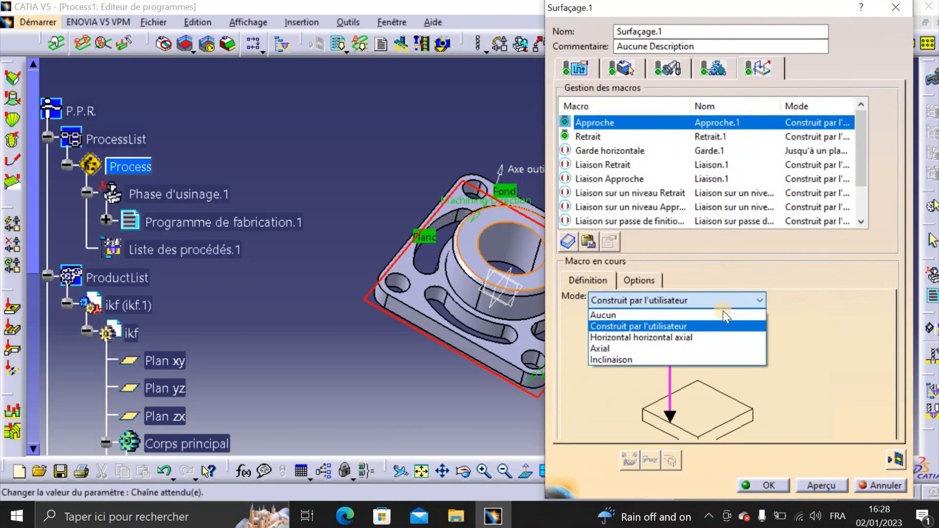
left_click(665, 339)
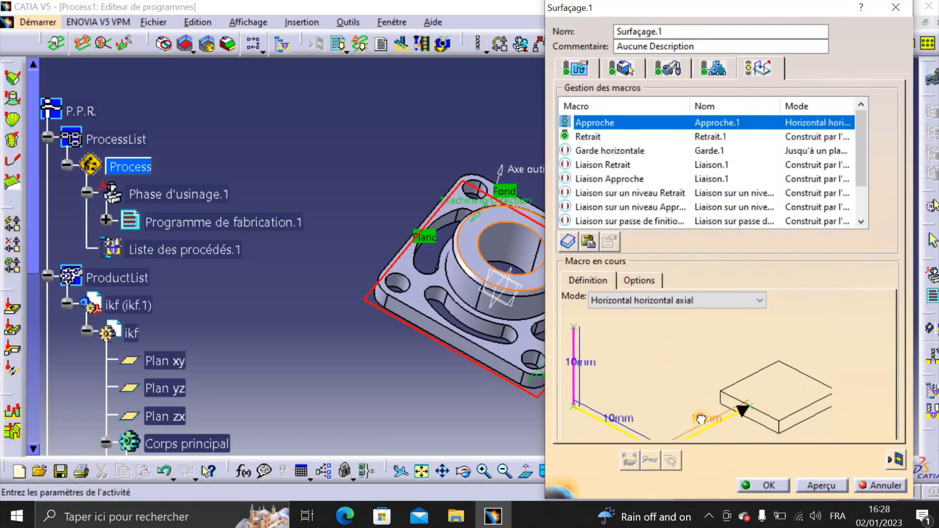
double_click(703, 421)
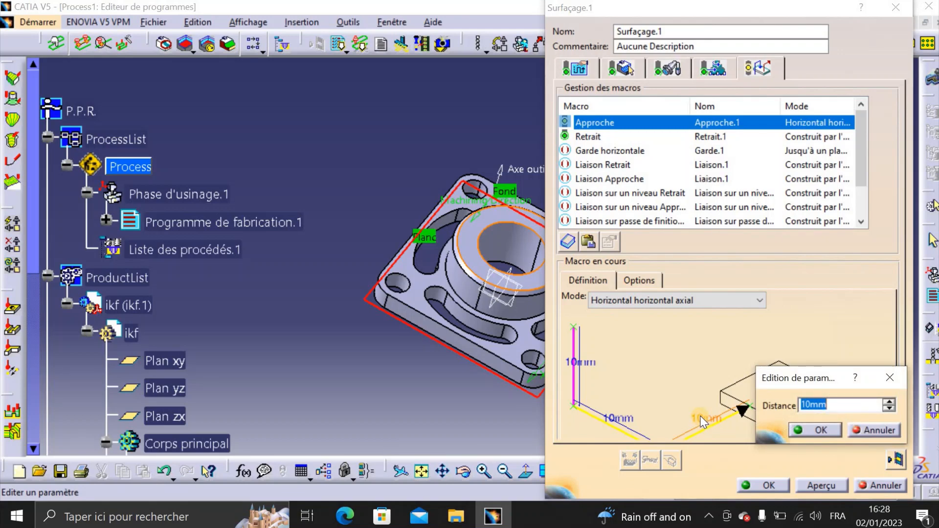
type("55")
key("Return")
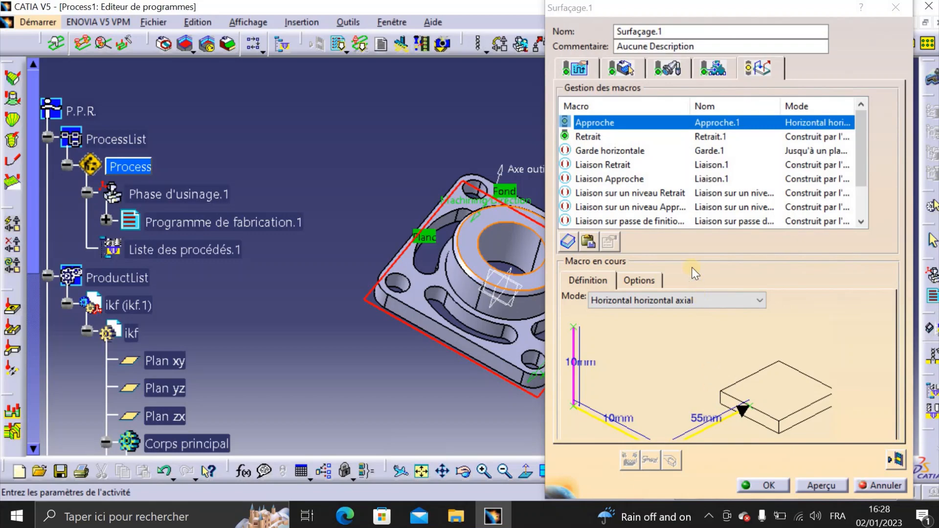
- Set the retract macro (Retrait) to Horizontal horizontal axial with a 55 mm horizontal distance next to the part
left_click(591, 137)
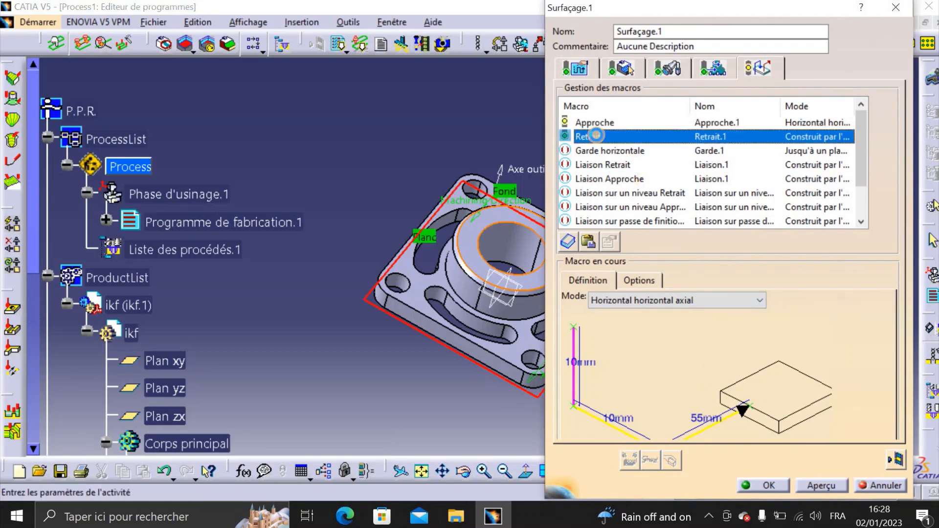
left_click(639, 301)
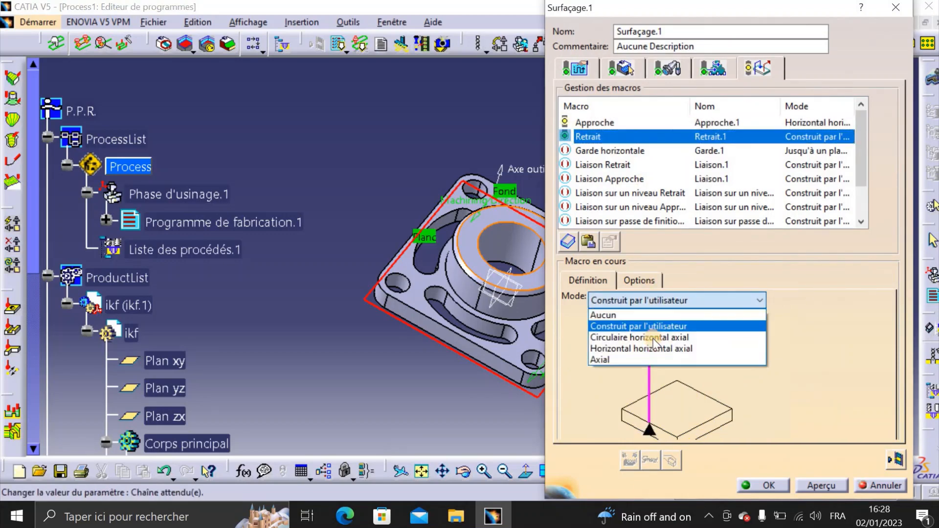
left_click(642, 348)
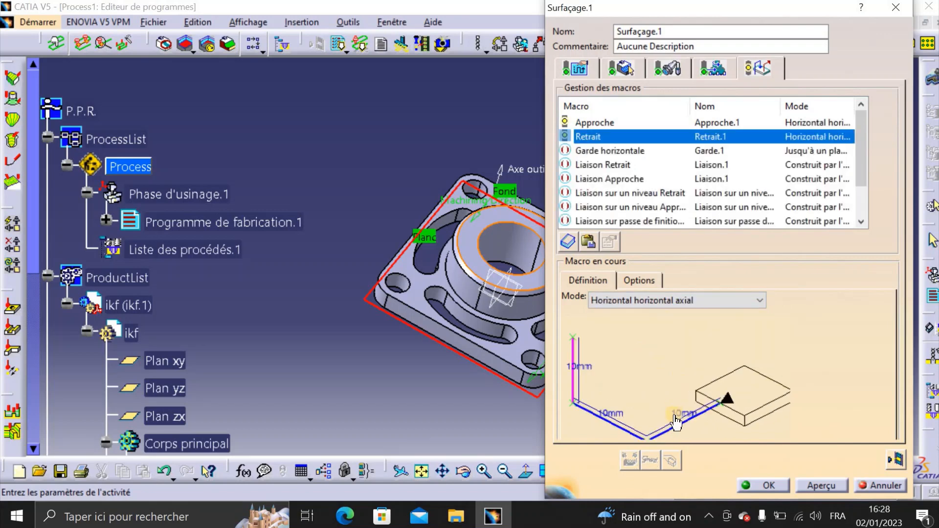
double_click(678, 412)
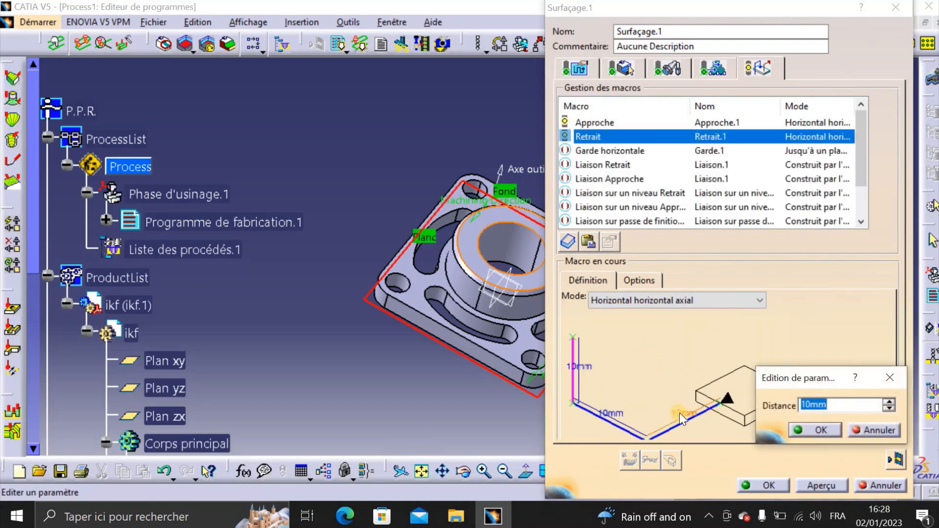
type("55")
key("Return")
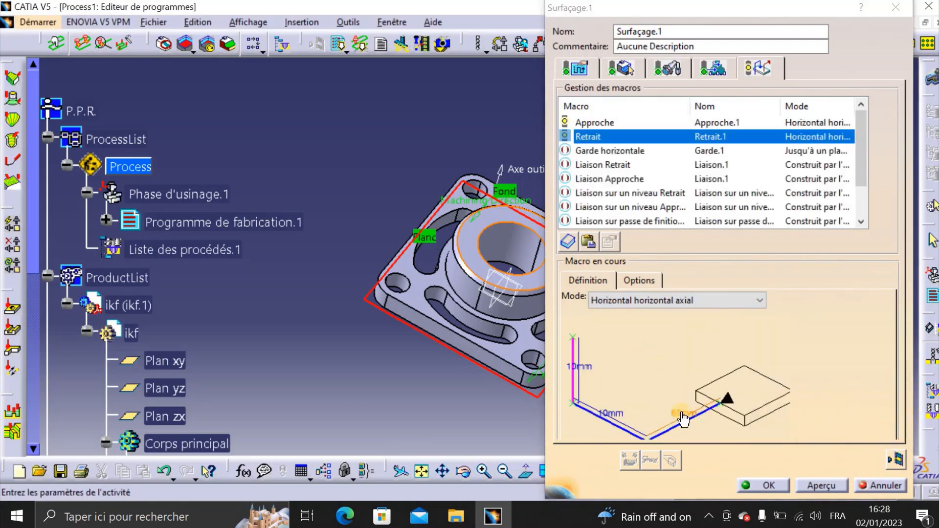
- Compute and display the facing operation's tool path over the part and examine it from the side
left_click(889, 461)
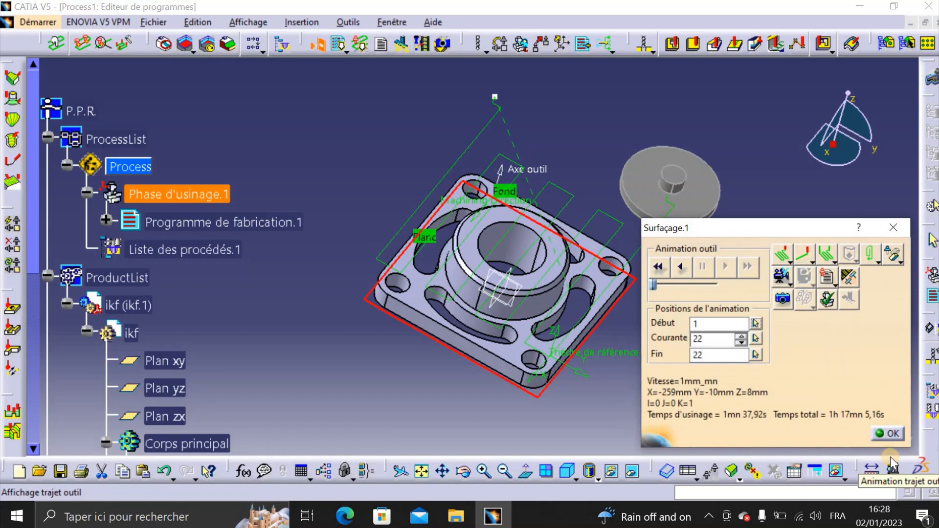
scroll(538, 412, "down", 2)
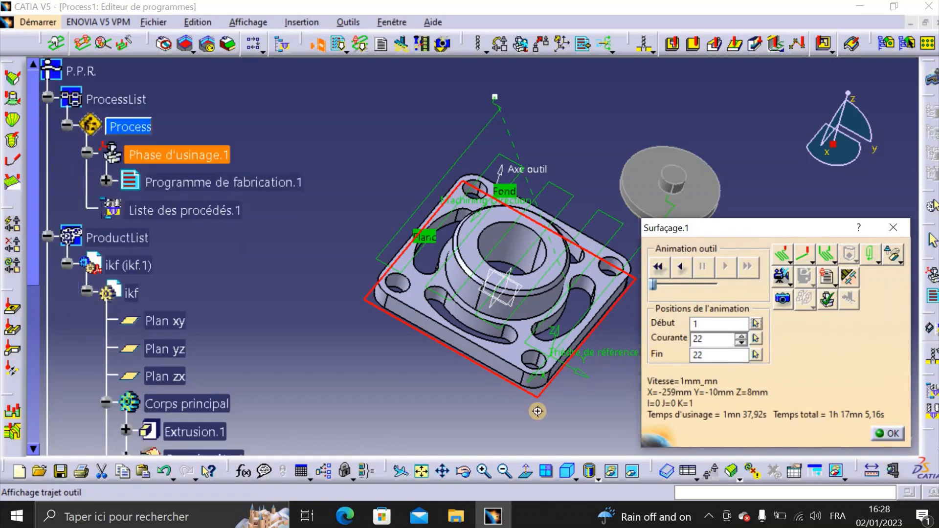
middle_click_drag(537, 411, 499, 328)
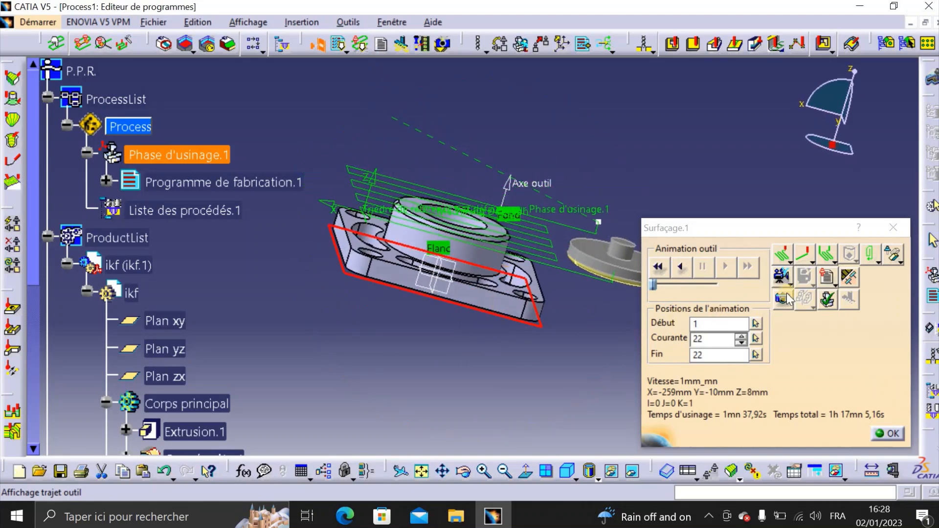
- Run the video material-removal simulation of the facing operation on the stock block and accept the operation
left_click(782, 276)
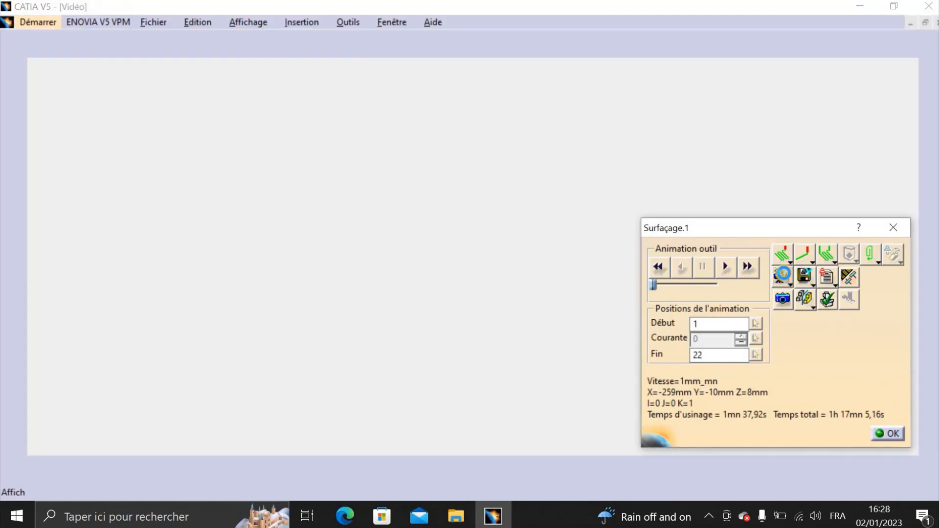
middle_click_drag(342, 229, 297, 368)
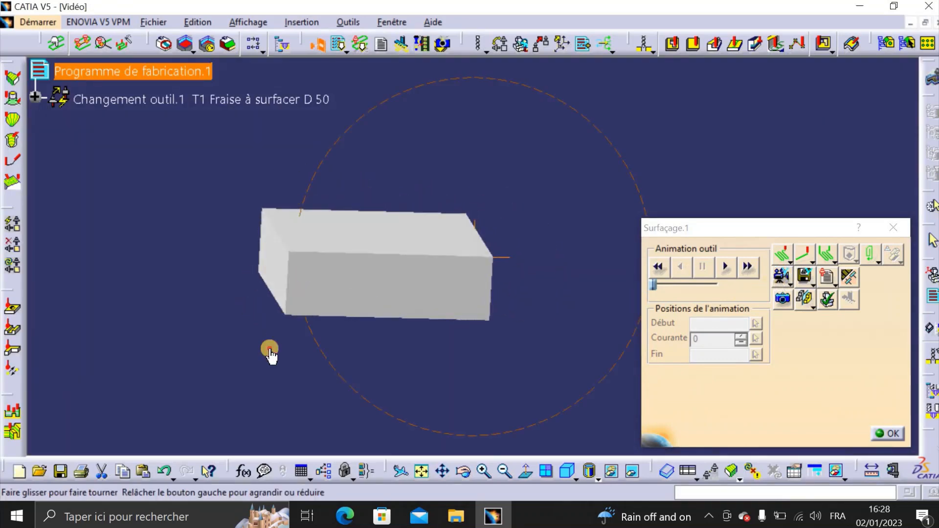
middle_click_drag(336, 283, 264, 300)
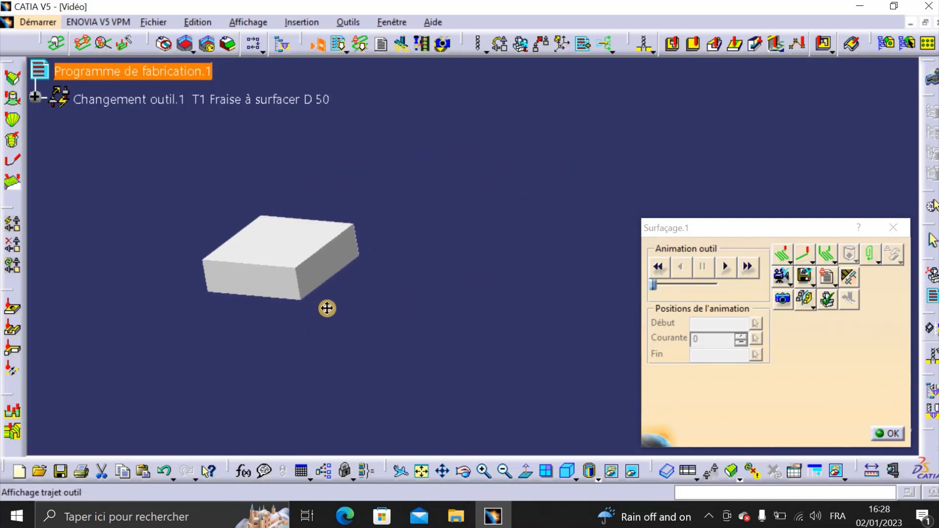
middle_click_drag(327, 308, 370, 246)
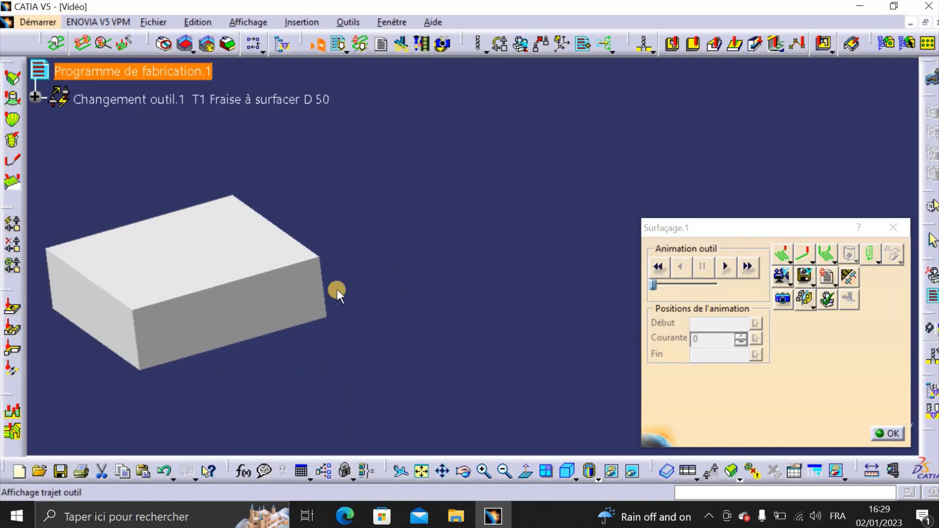
middle_click_drag(339, 294, 465, 303)
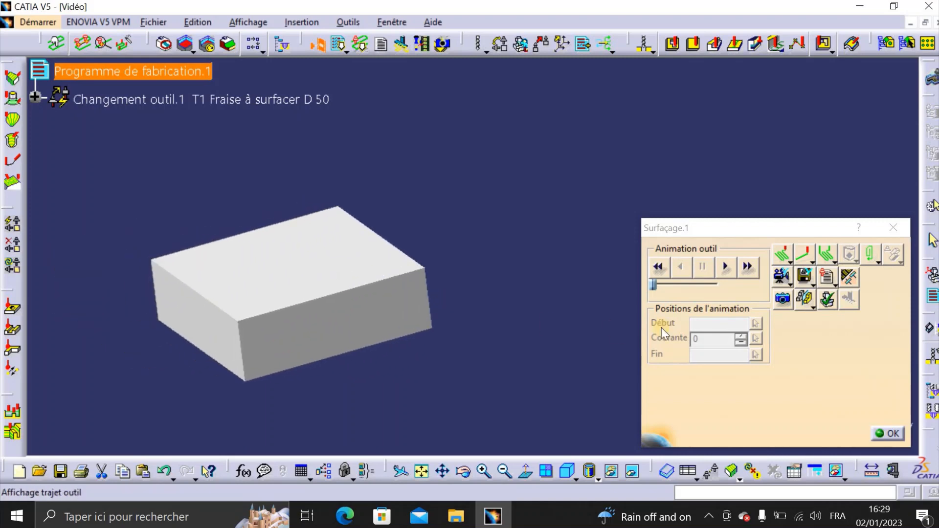
left_click(724, 268)
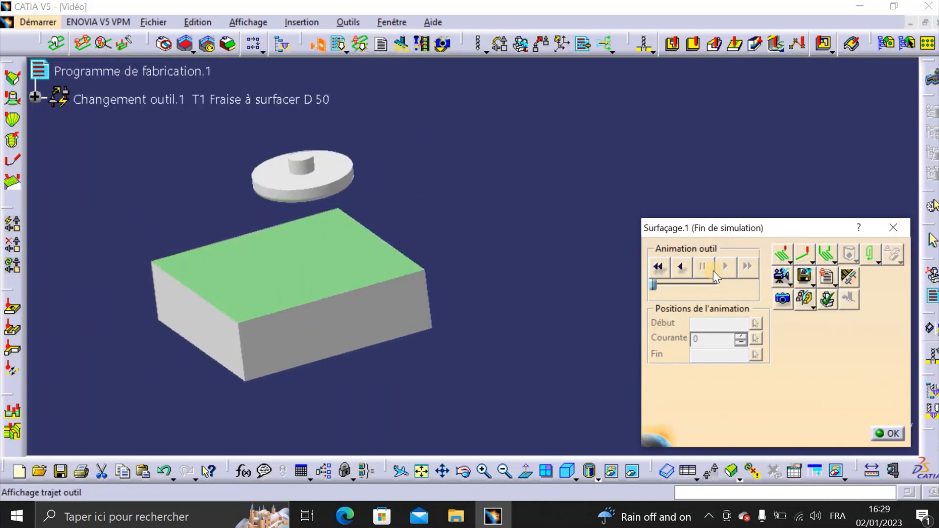
left_click(889, 433)
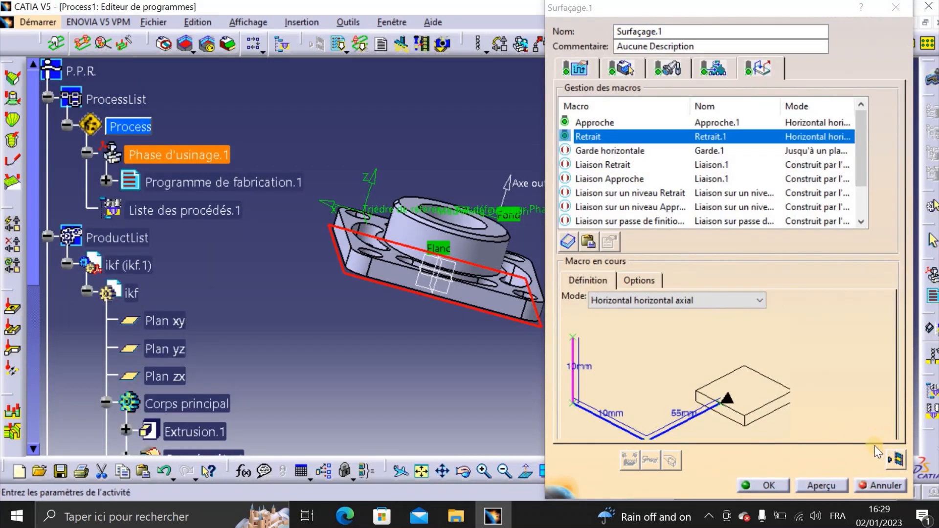
left_click(768, 485)
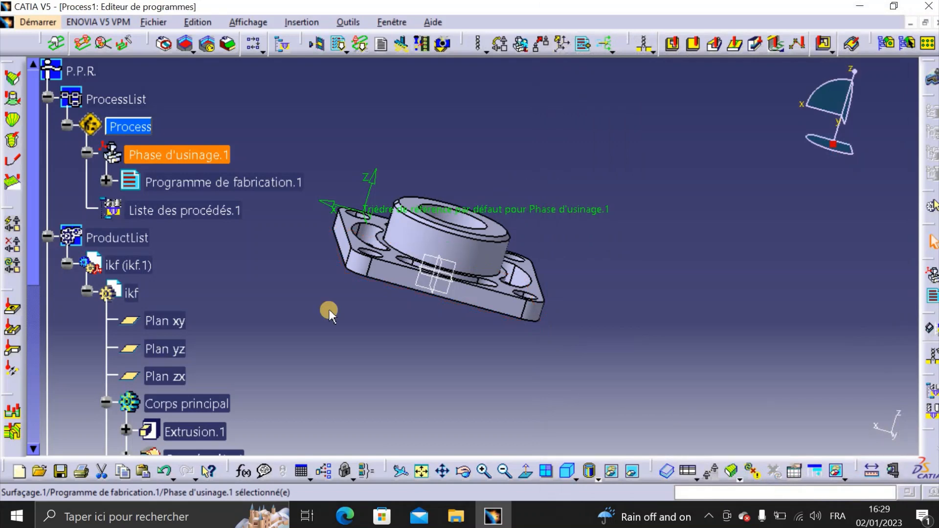
- Expand Programme de fabrication.1 and insert a profile contouring operation (Contournage) after Surfaçage.1
left_click(106, 181)
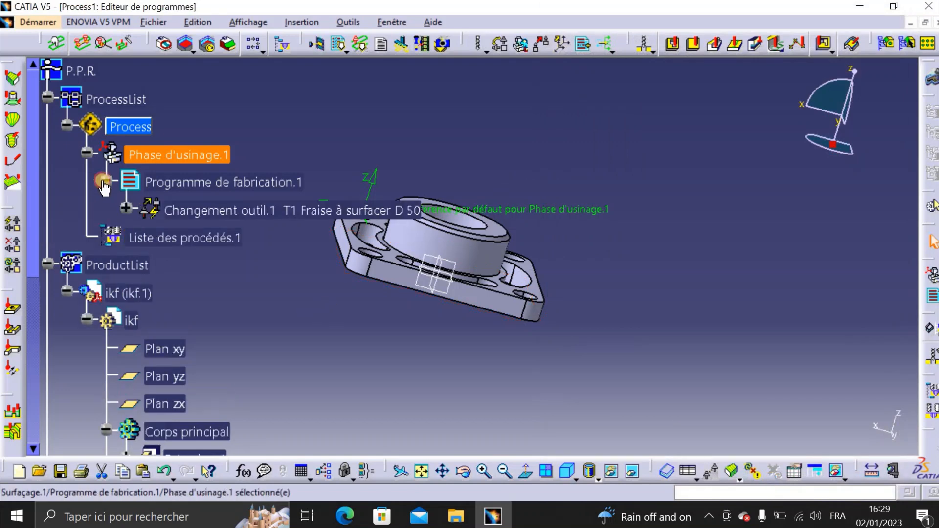
left_click(125, 211)
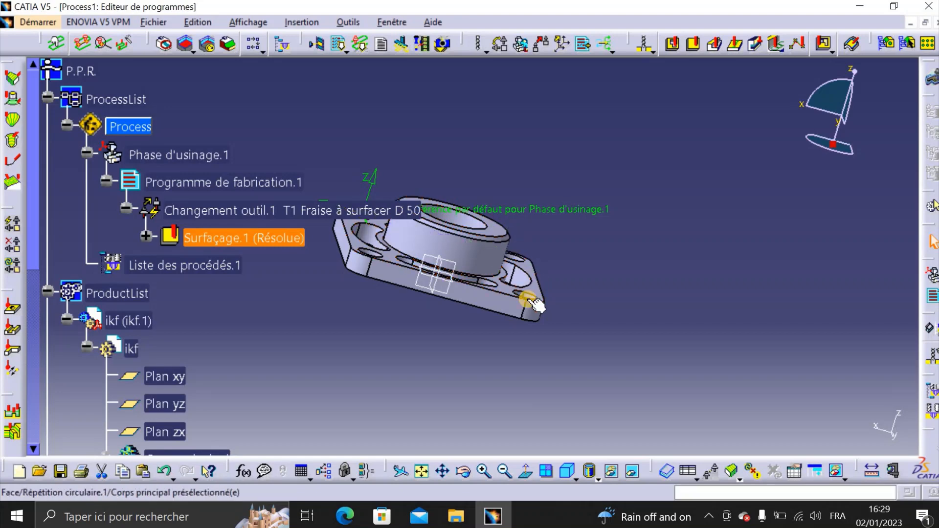
left_click(715, 48)
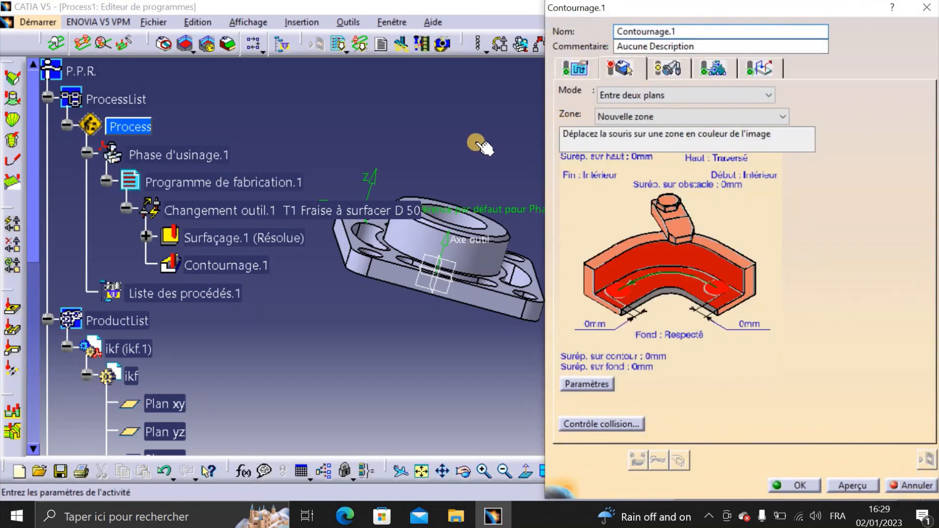
- Define the contouring guide as the closed chain of edges around the base of the square flange
mouse_move(467, 144)
middle_mouse_down()
mouse_move(358, 168)
mouse_move(340, 244)
mouse_move(356, 153)
mouse_move(440, 203)
middle_mouse_up()
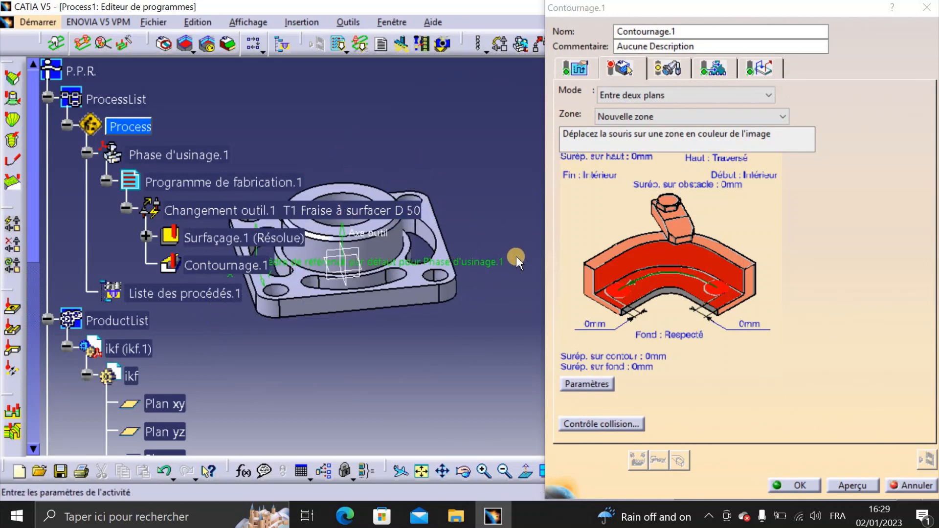
left_click(655, 260)
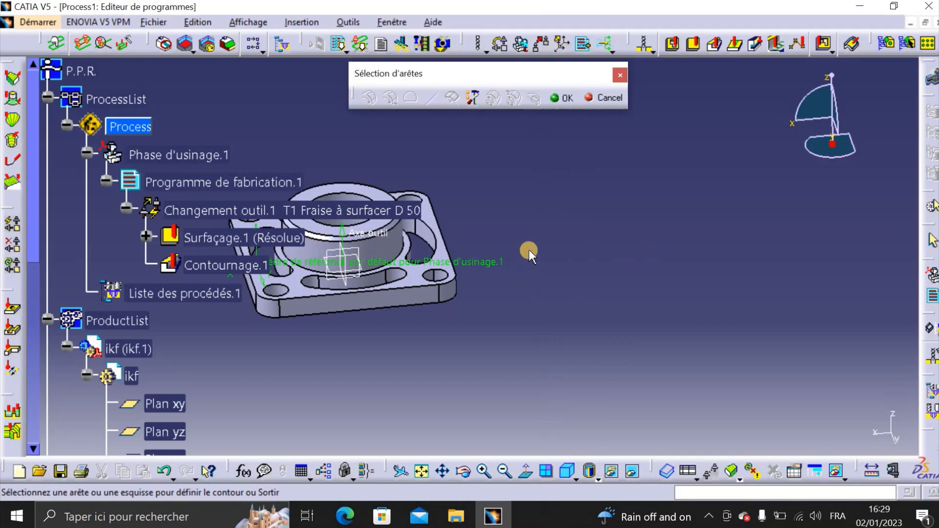
left_click(401, 309)
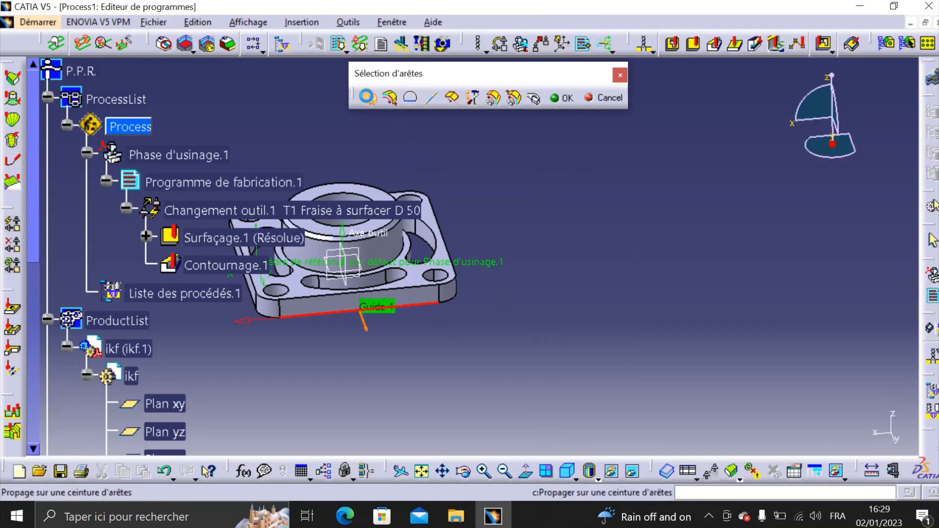
left_click(368, 98)
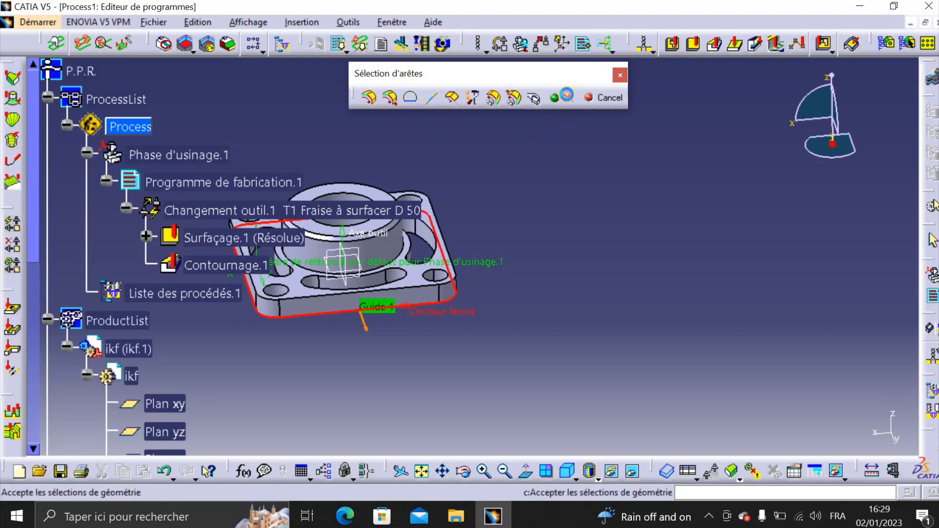
left_click(566, 96)
- Define the flat underside of the square flange as the bottom plane (Fond) of the contouring operation
left_click(643, 286)
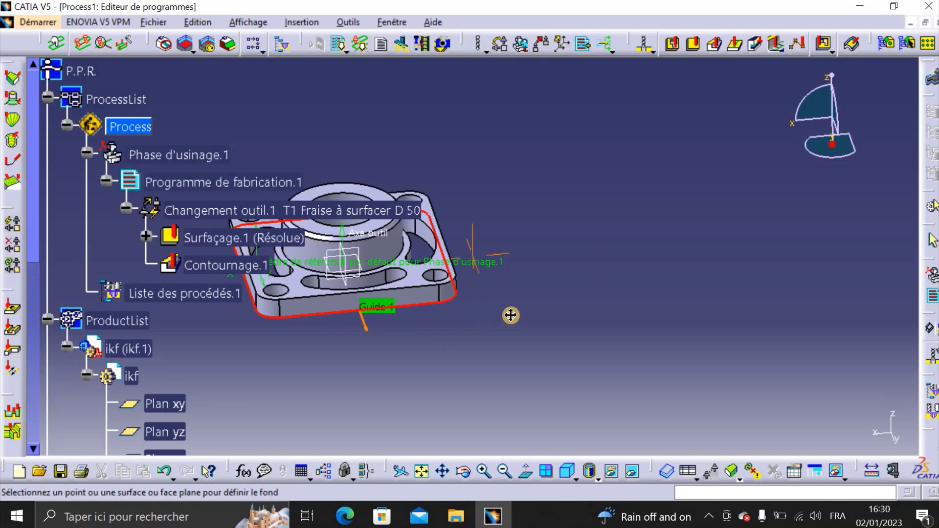
middle_click_drag(510, 315, 476, 201)
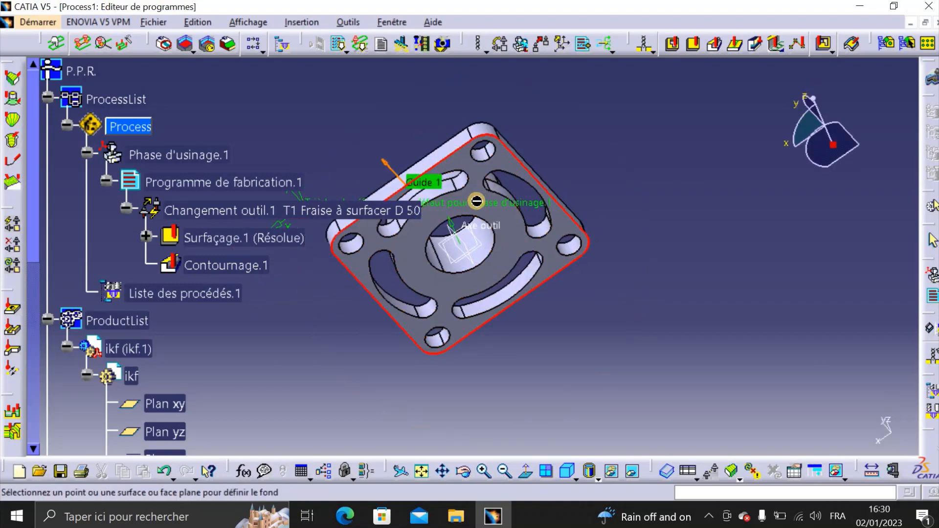
left_click(477, 201)
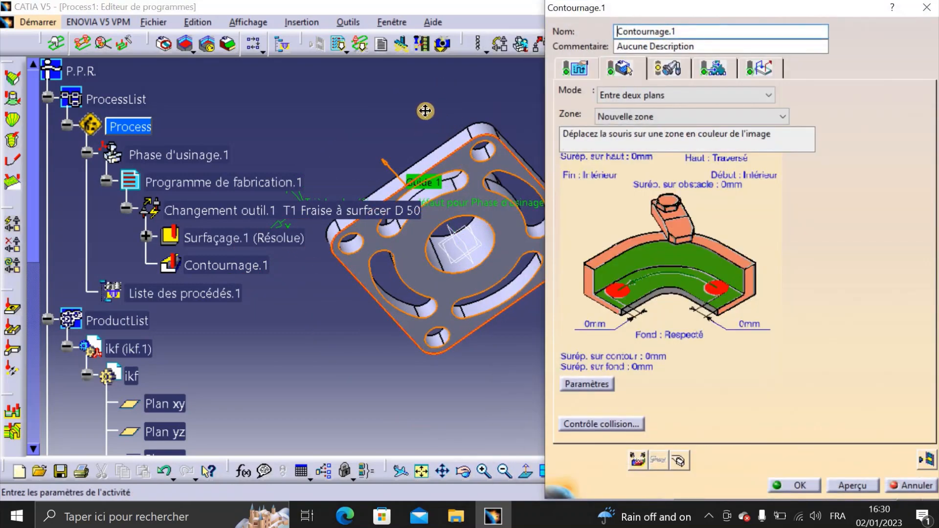
middle_click_drag(425, 111, 549, 261)
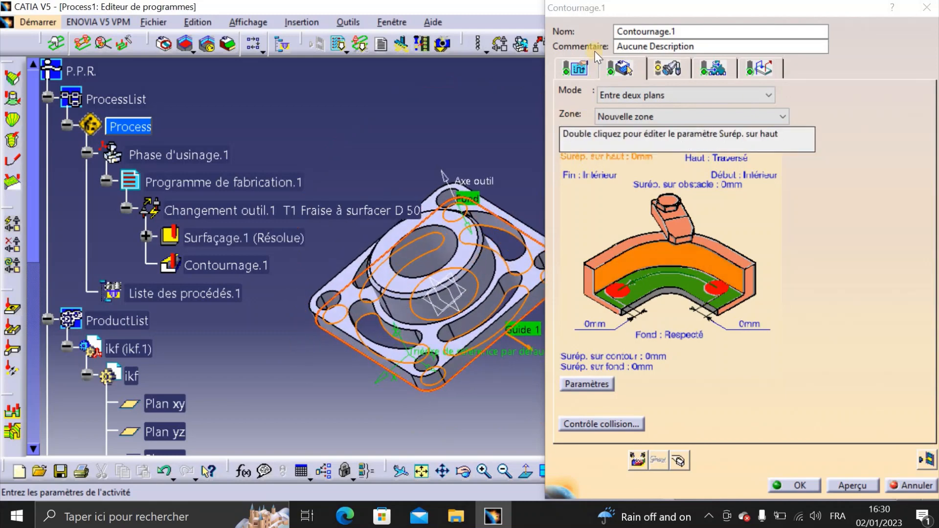
- Mark the contour as closed (Contour fermé) in the contouring operation's machining strategy
left_click(574, 71)
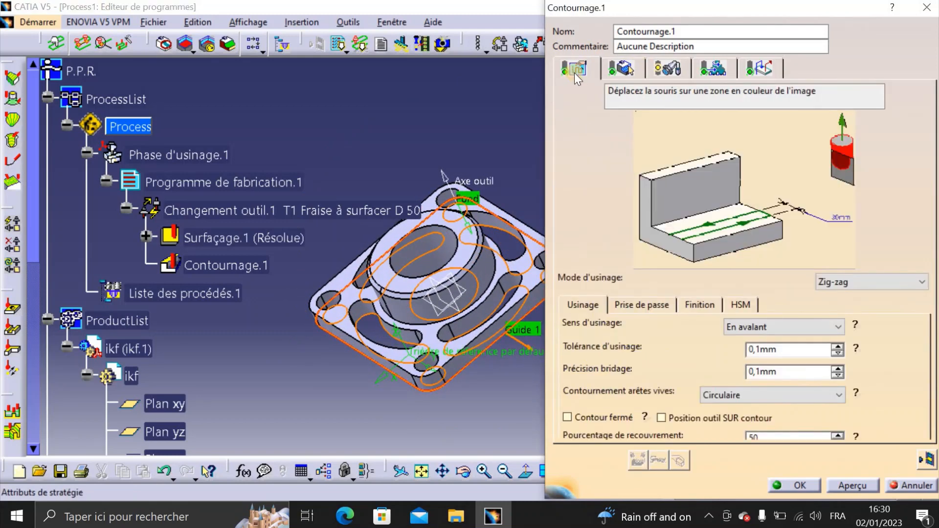
left_click(648, 304)
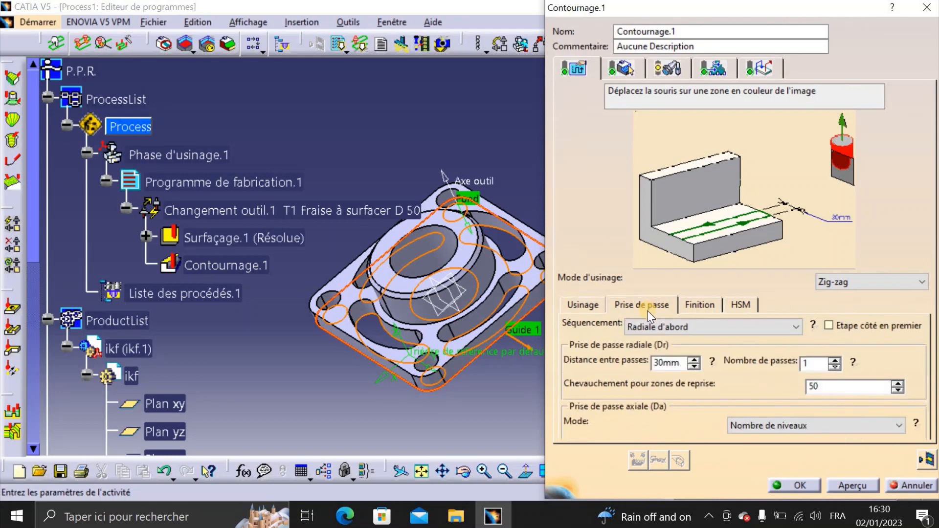
left_click(587, 304)
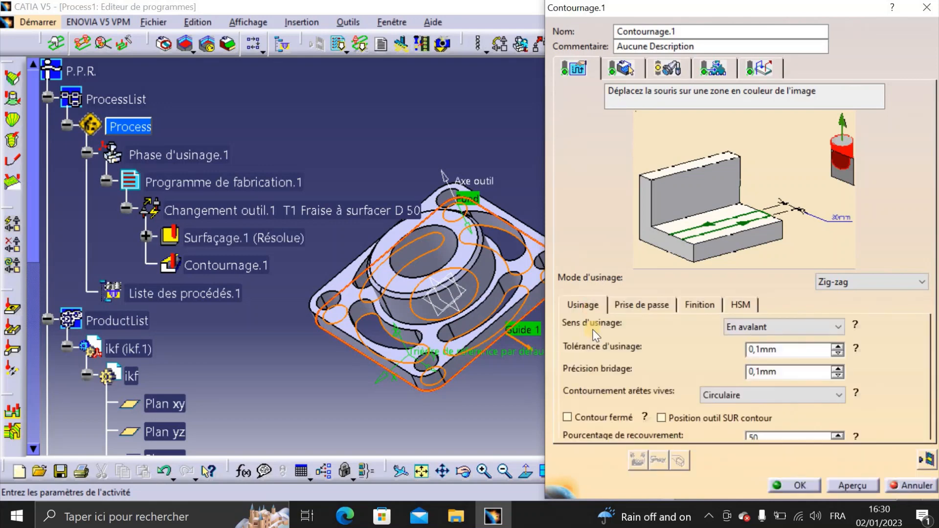
left_click(581, 416)
left_click(635, 302)
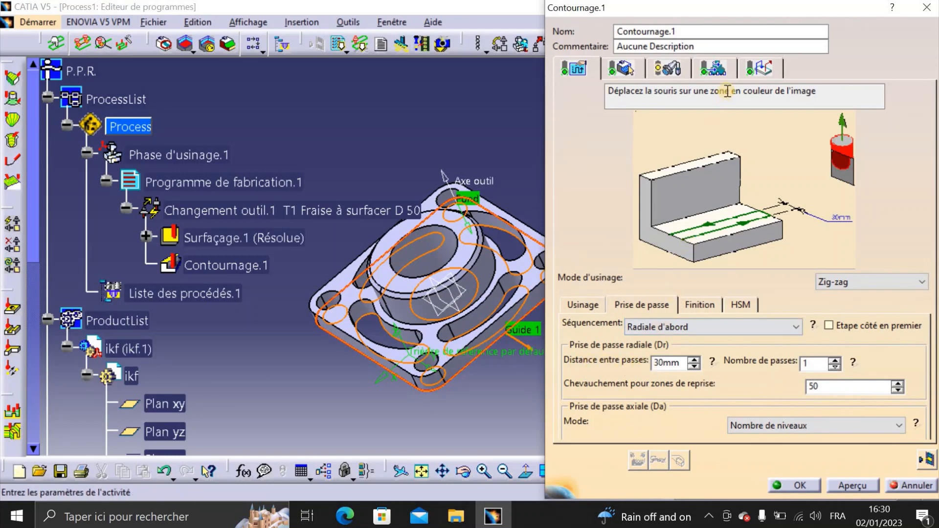
- Assign the end mill T2 Fraise 2 tailles D 10 to the contouring operation and set its corner radius to 0
left_click(715, 68)
left_click(673, 66)
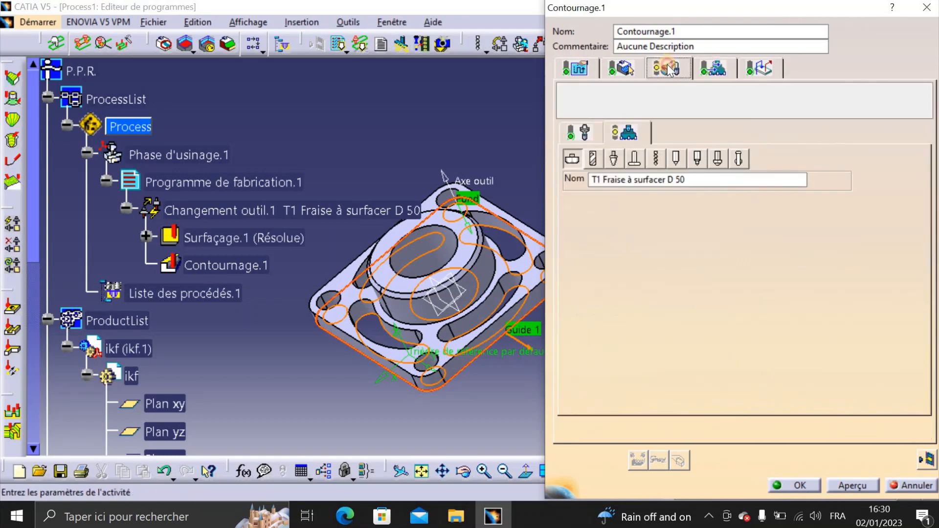
left_click(594, 157)
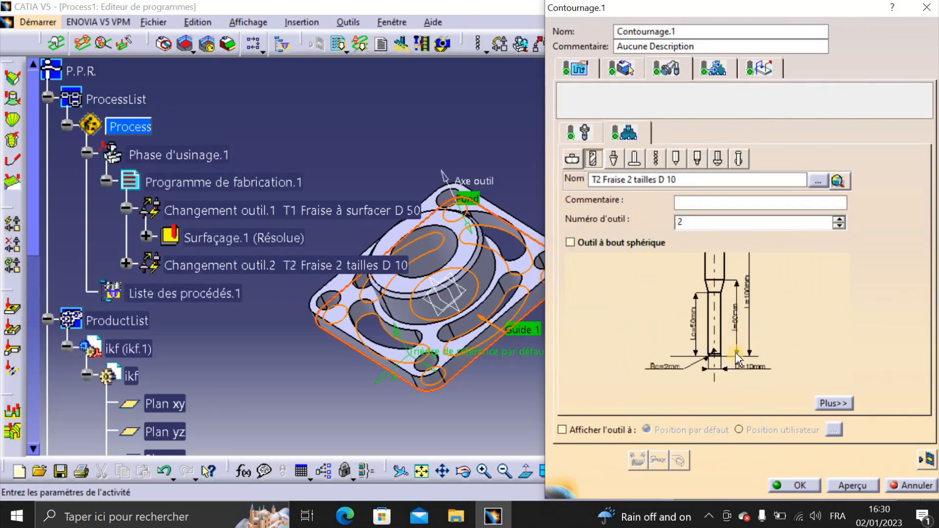
double_click(664, 367)
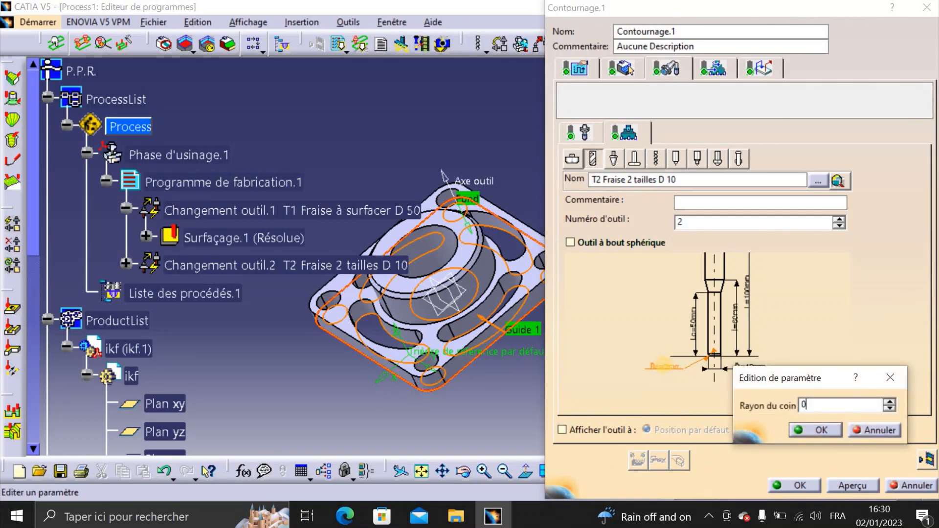
key("Return")
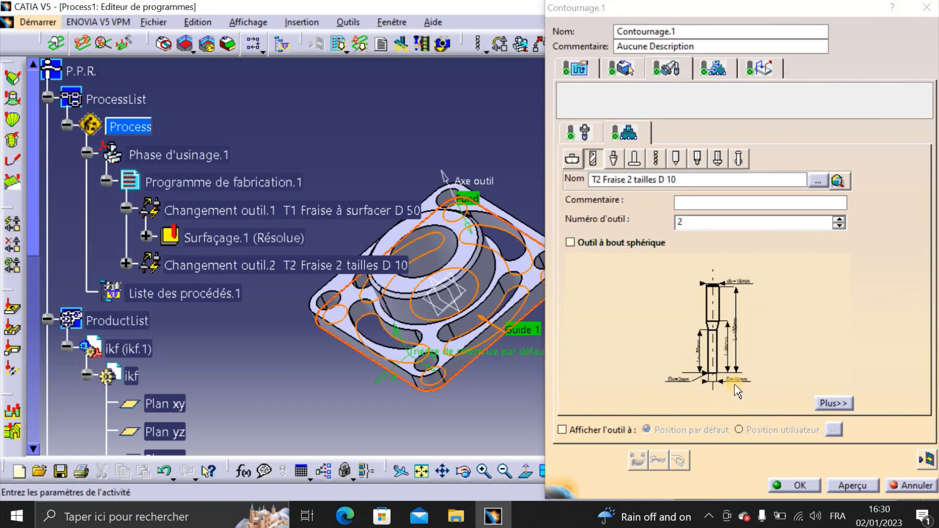
- Set both the approach (Approche) and retract (Retrait) macros of the contouring operation to Horizontal horizontal axial
left_click(759, 68)
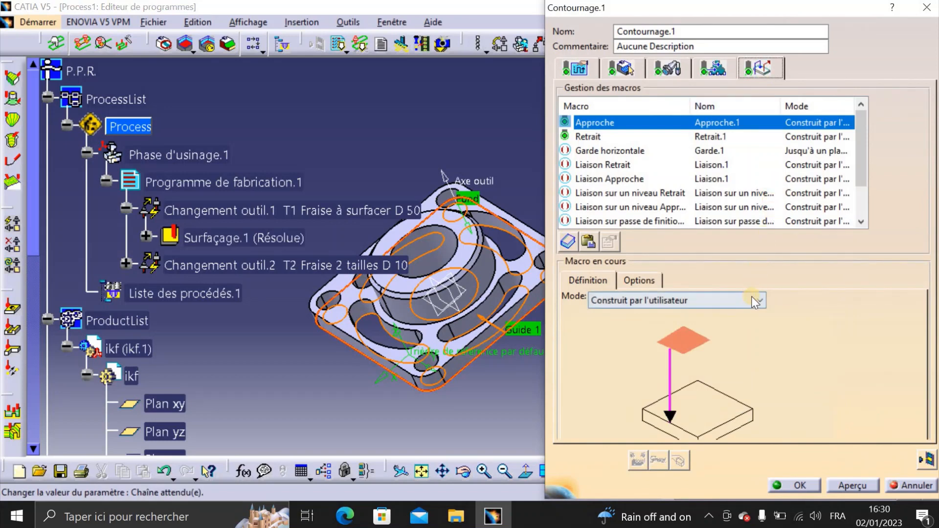
left_click(756, 300)
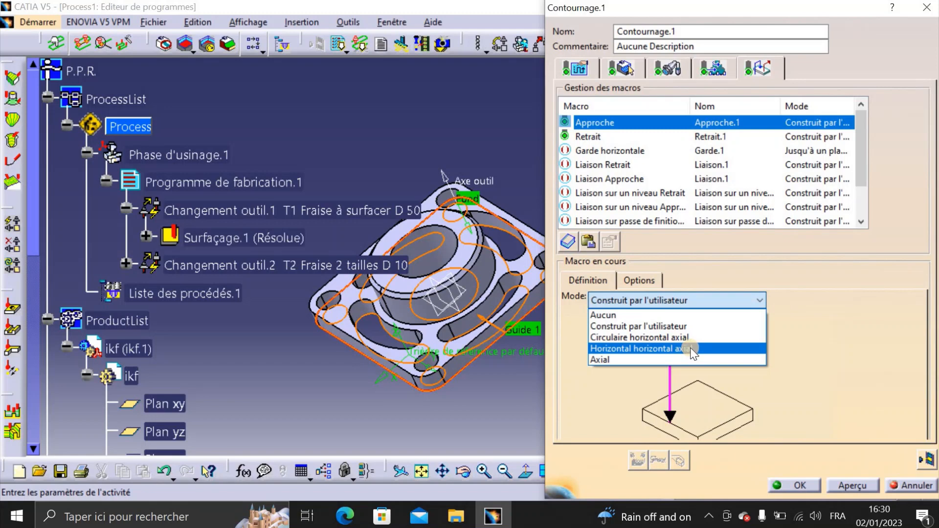
left_click(690, 348)
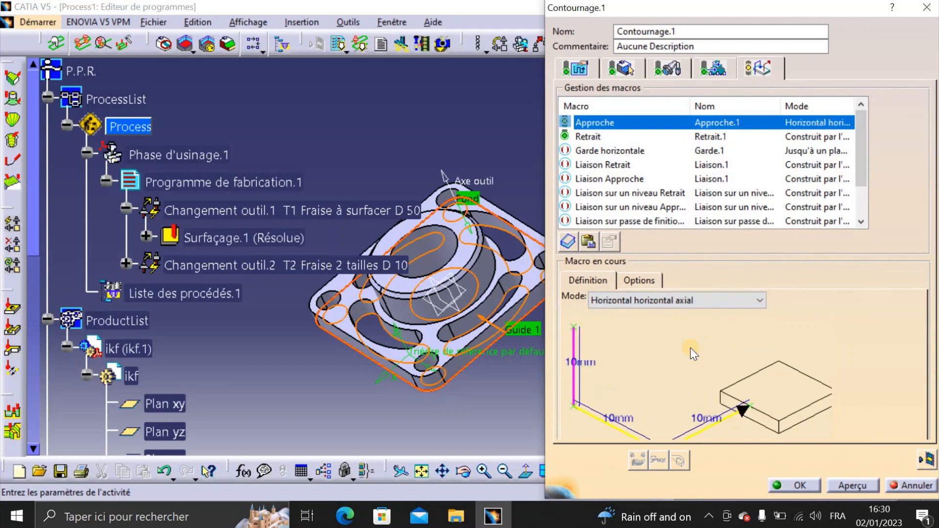
left_click(598, 138)
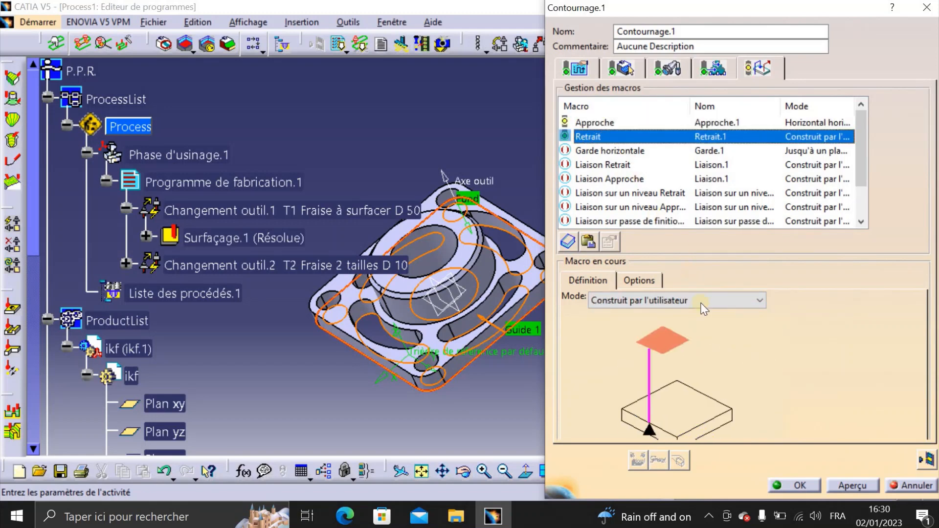
left_click(697, 303)
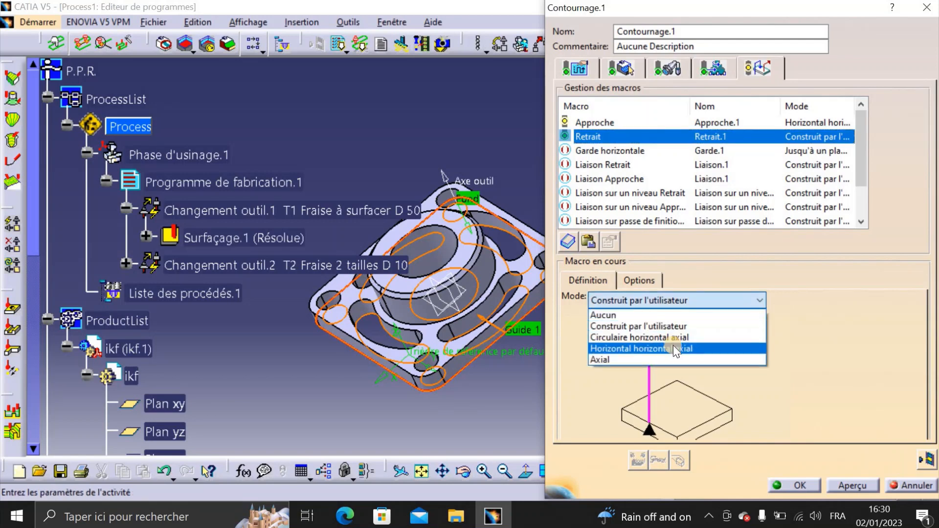
left_click(675, 348)
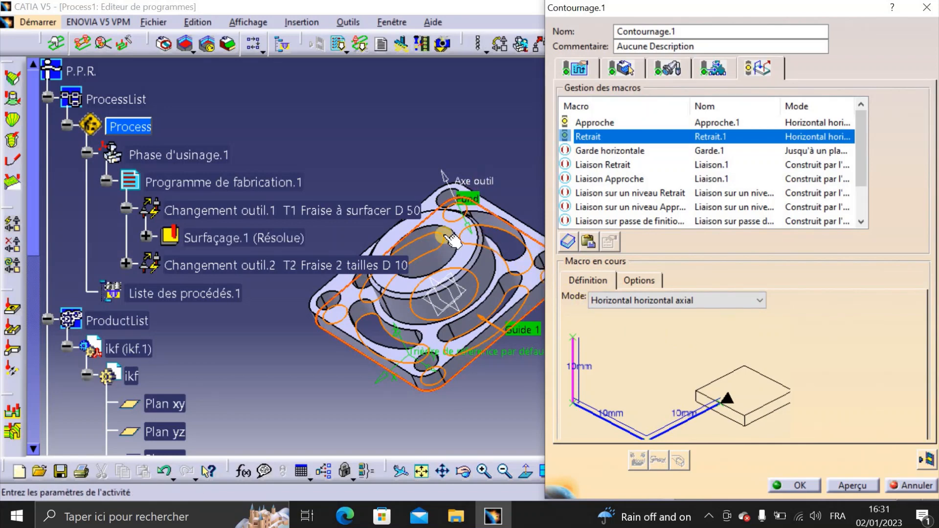
middle_click_drag(447, 241, 442, 172)
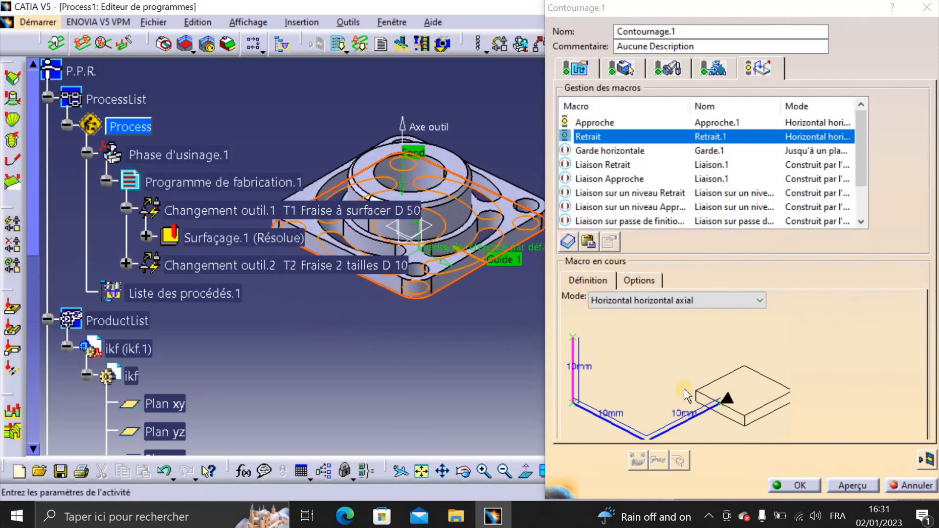
left_click(668, 69)
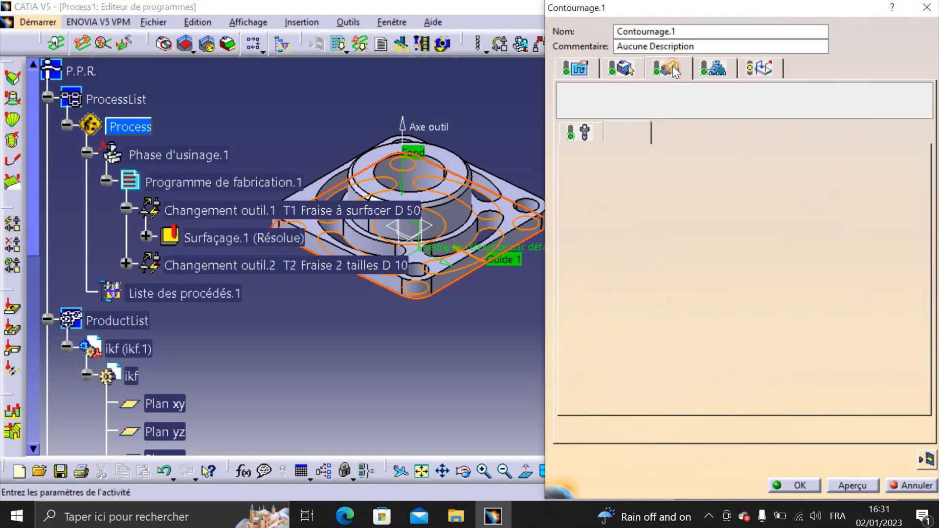
left_click(758, 69)
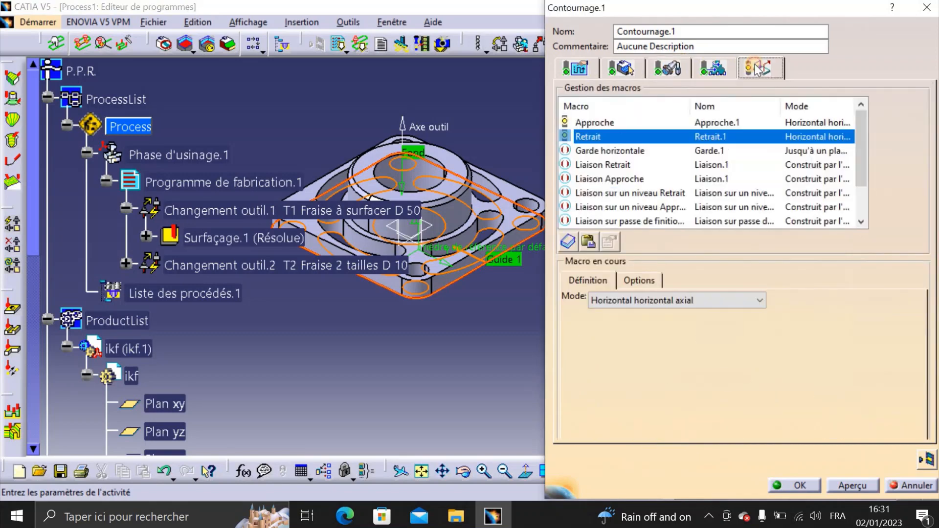
left_click(620, 70)
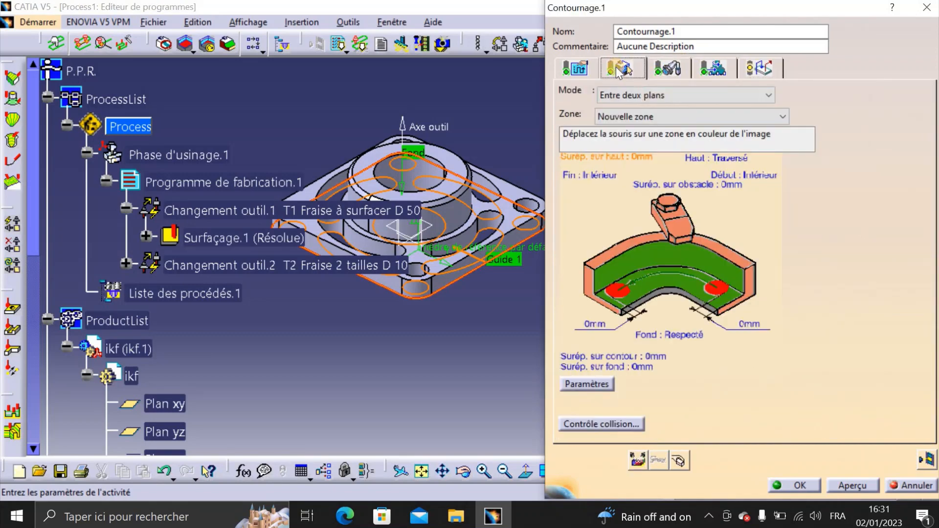
- Set the radial distance between passes to 7 mm and raise the number of passes in the contouring strategy
left_click(576, 69)
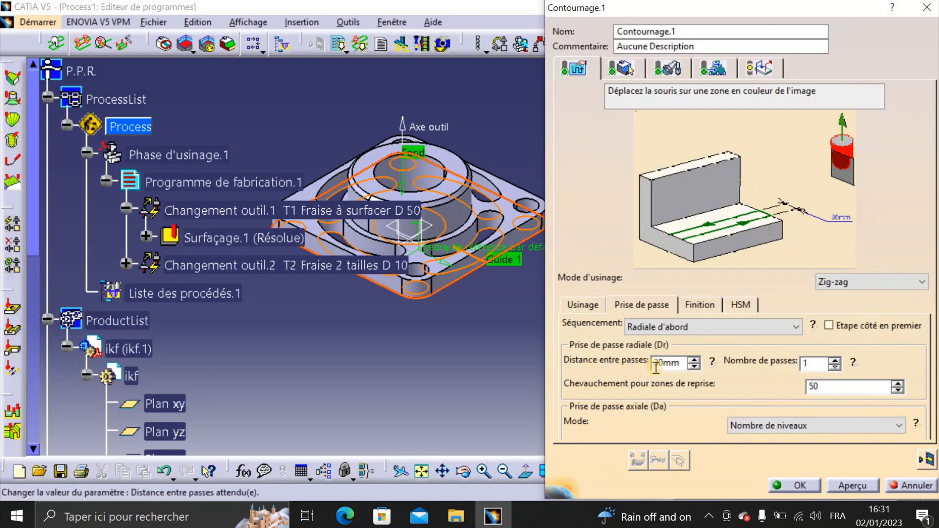
left_click_drag(684, 363, 649, 372)
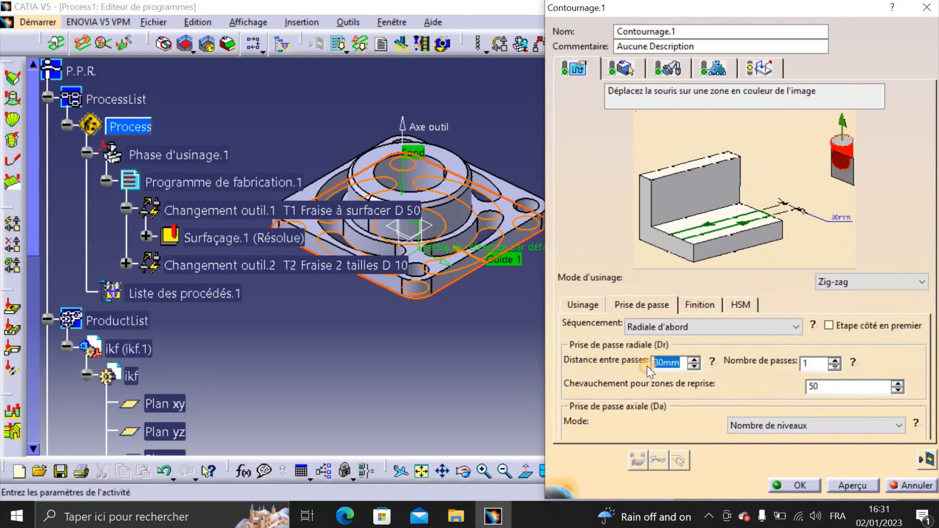
type("7")
left_click(809, 363)
- Compute the multi-pass contouring tool path and examine the passes and cutter position over the flange
left_click(926, 460)
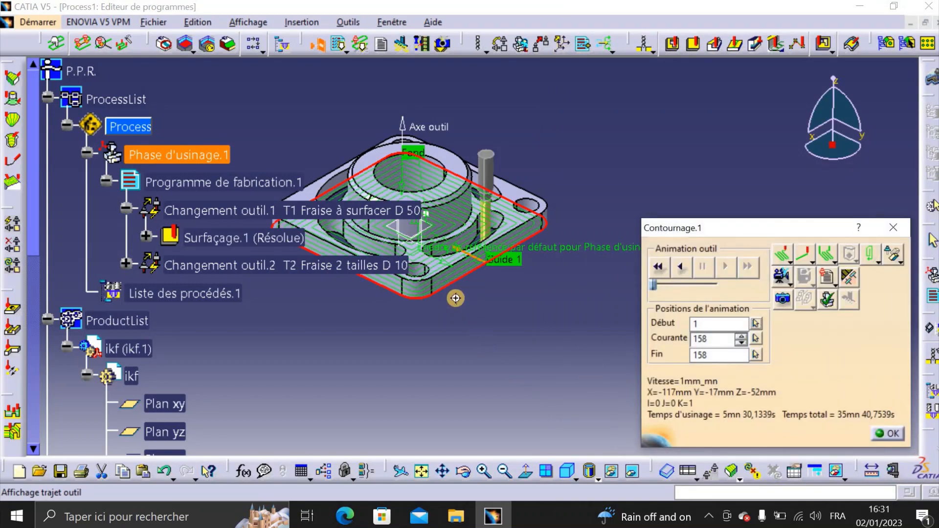
middle_click_drag(506, 338, 560, 384)
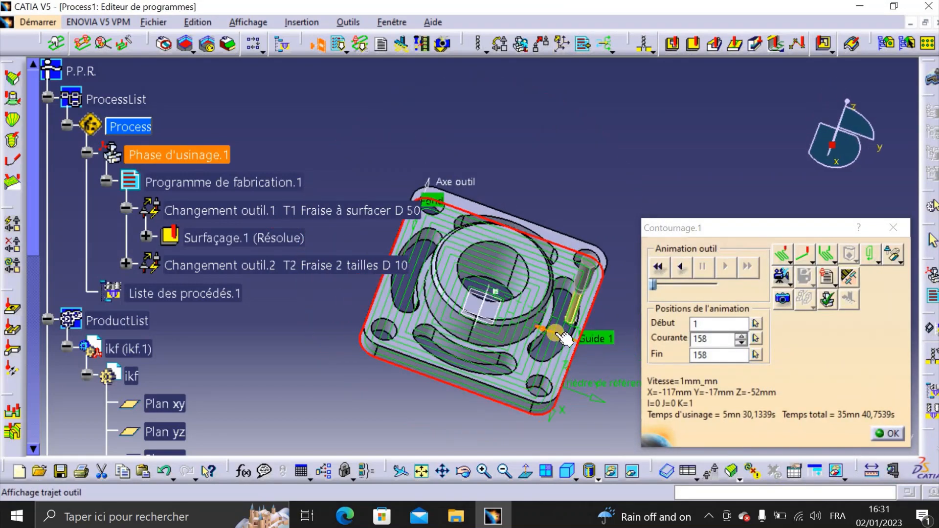
left_click_drag(556, 334, 576, 342)
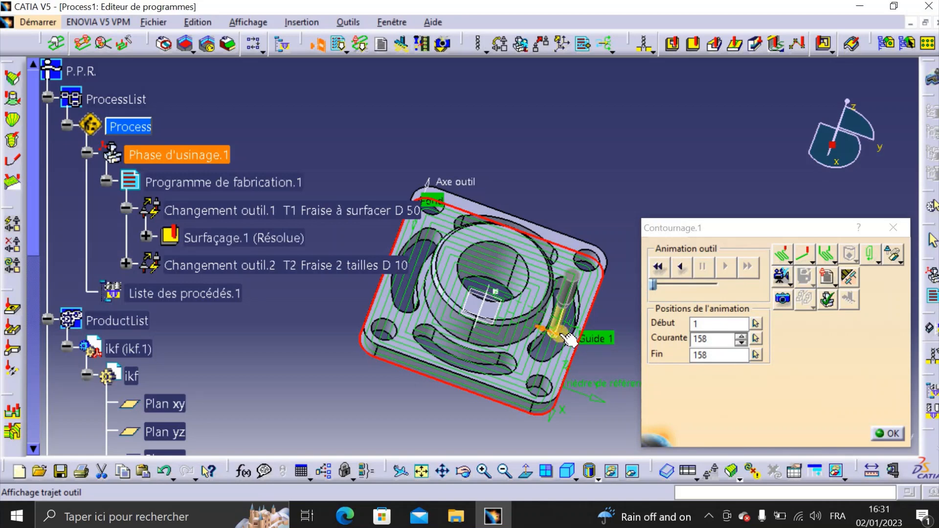
- Reduce the number of radial passes to 1, recompute the contouring tool path and examine the cutter beside the flange edge
left_click(887, 434)
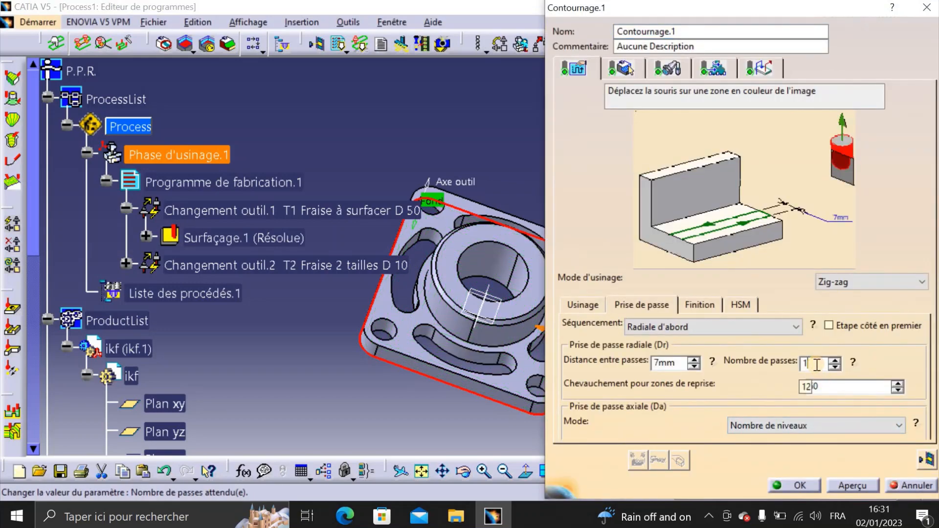
middle_click_drag(503, 351, 375, 311)
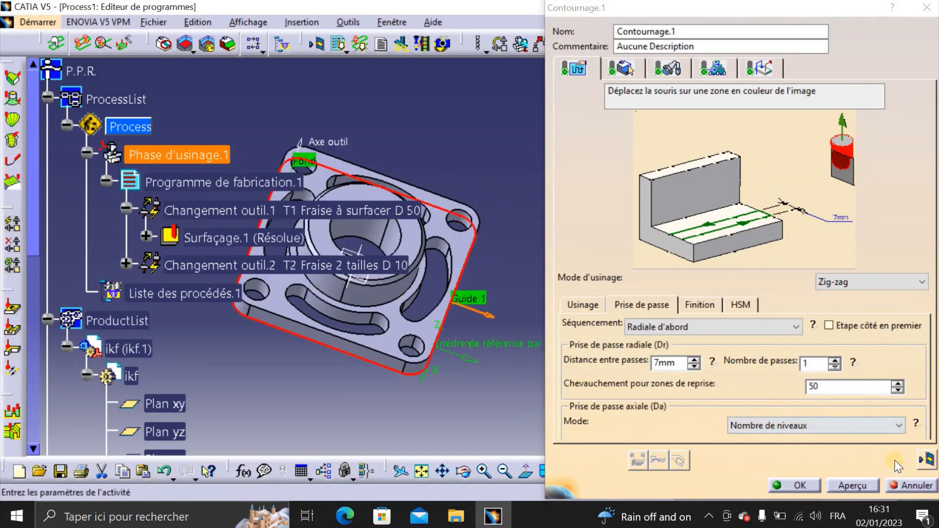
left_click(926, 460)
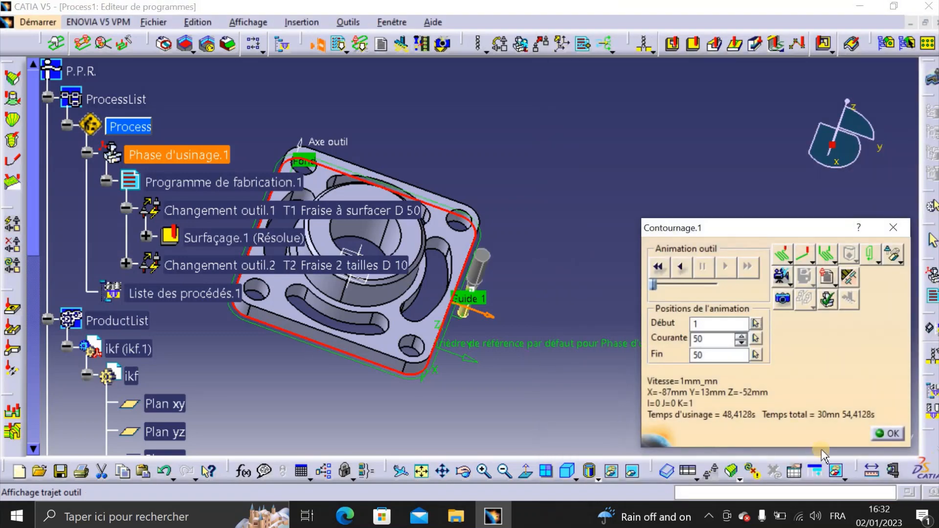
middle_click_drag(482, 367, 541, 164)
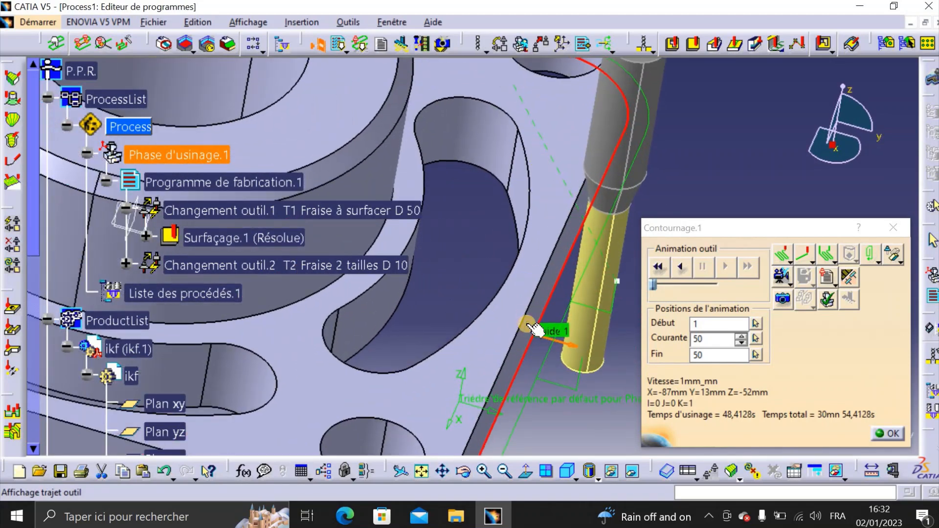
- Run the material-removal video simulation of the contouring operation and examine the machined side walls of the stock
middle_click_drag(534, 329, 495, 380)
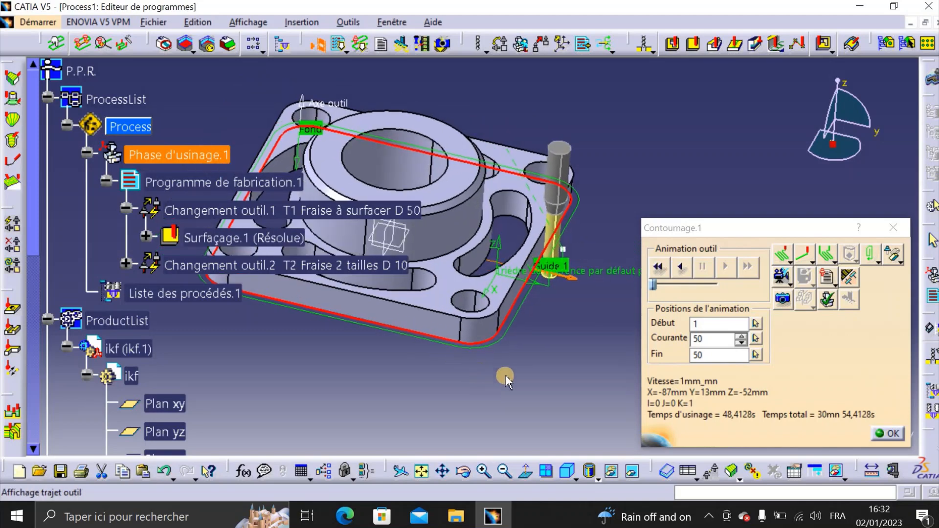
left_click(782, 275)
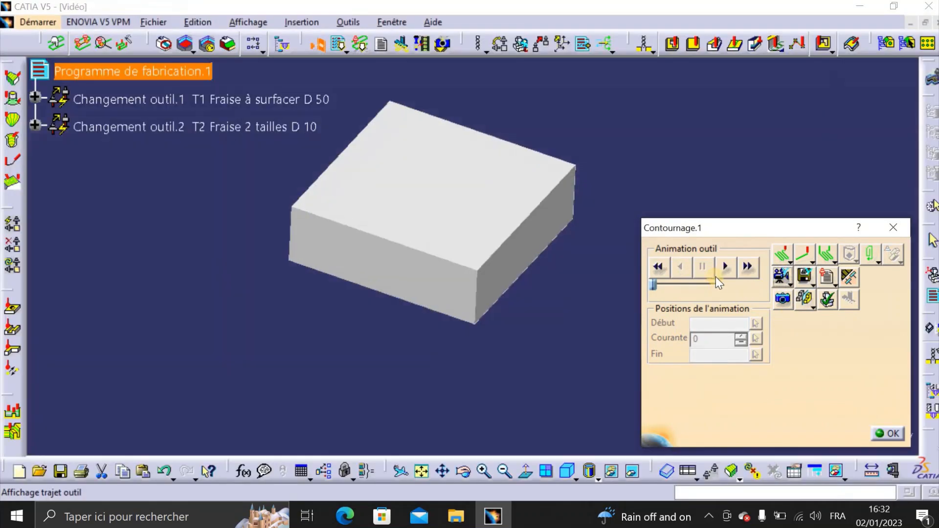
left_click(724, 267)
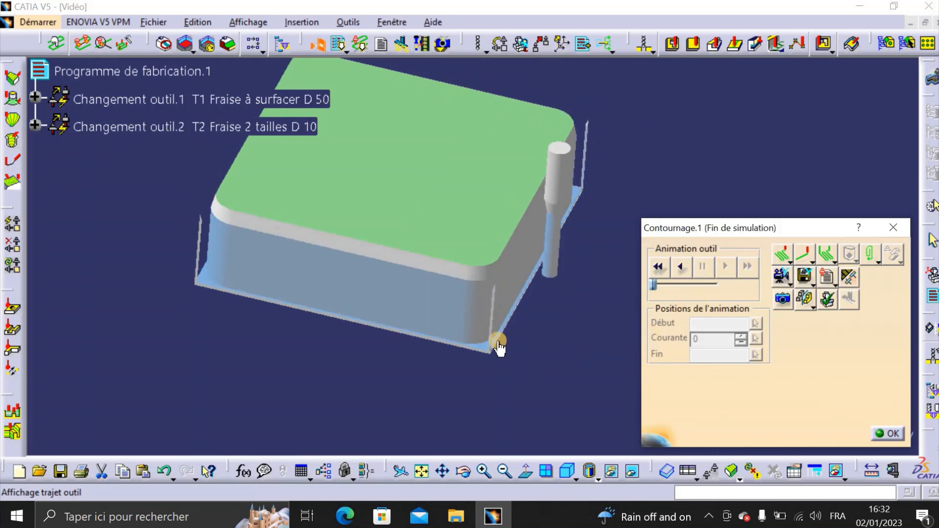
middle_click_drag(485, 344, 493, 146)
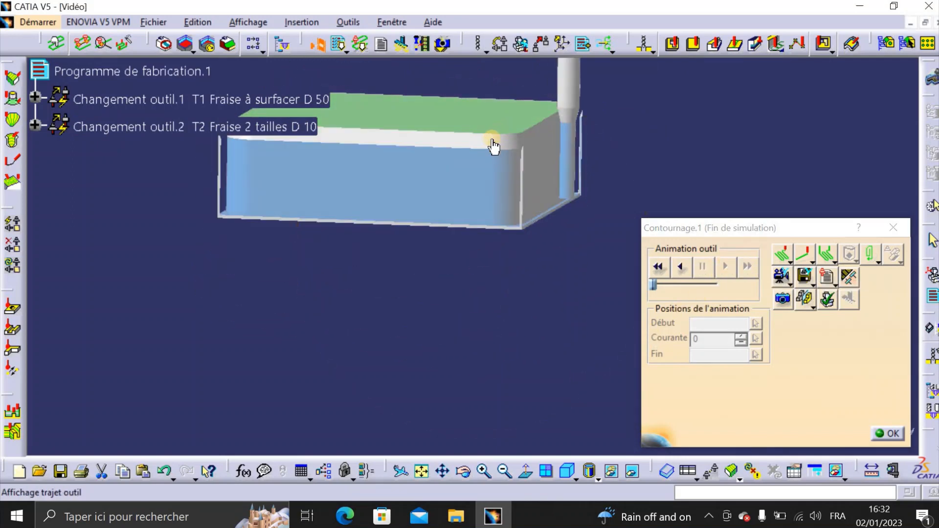
left_click(894, 434)
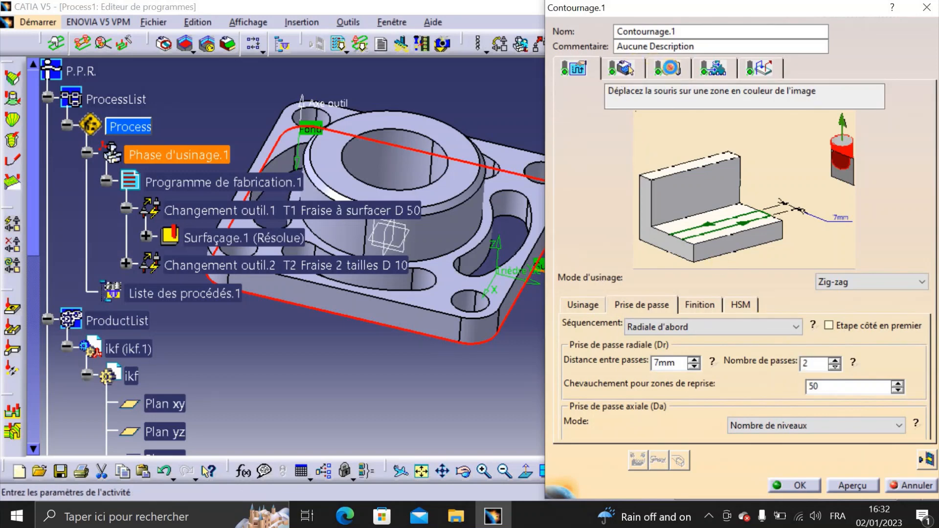
- Set the contouring end mill's active length (Longueur partie active) to 80 mm and its cutting length (Longueur coupante) to 70 mm
left_click(666, 69)
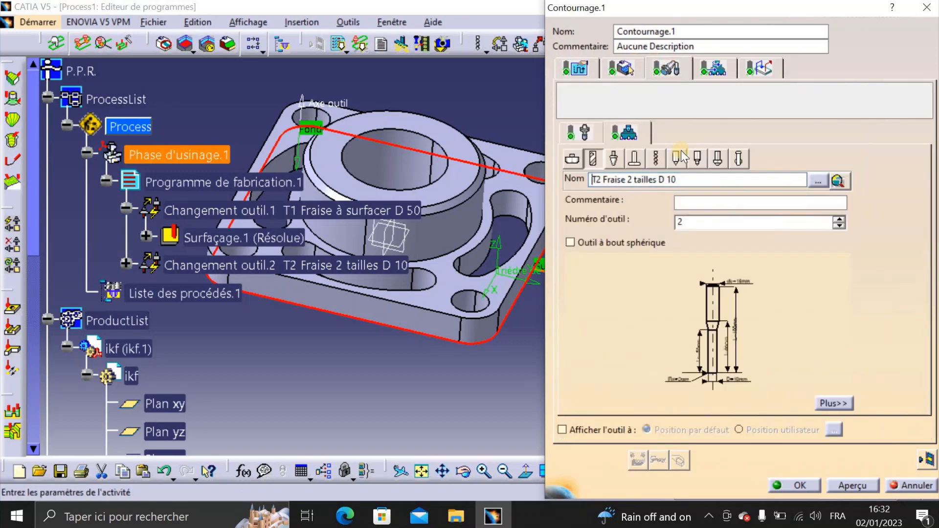
double_click(725, 342)
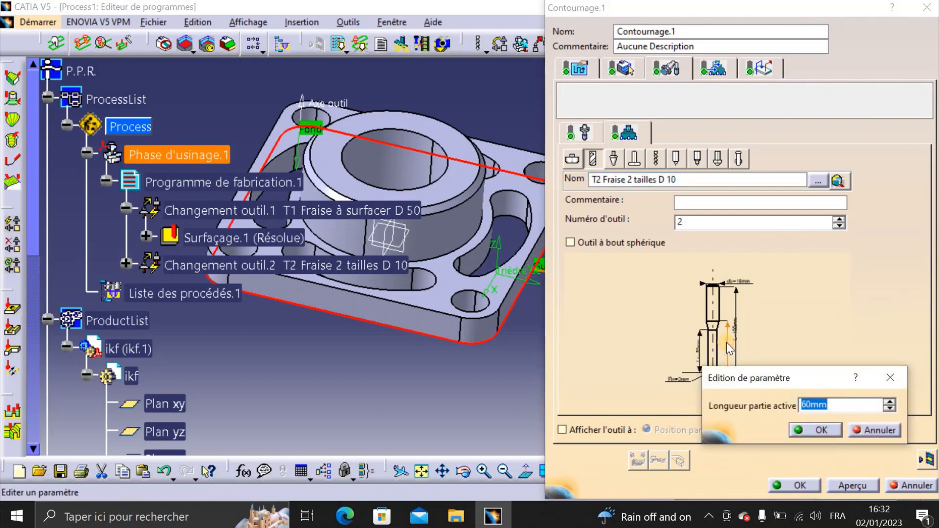
type("80")
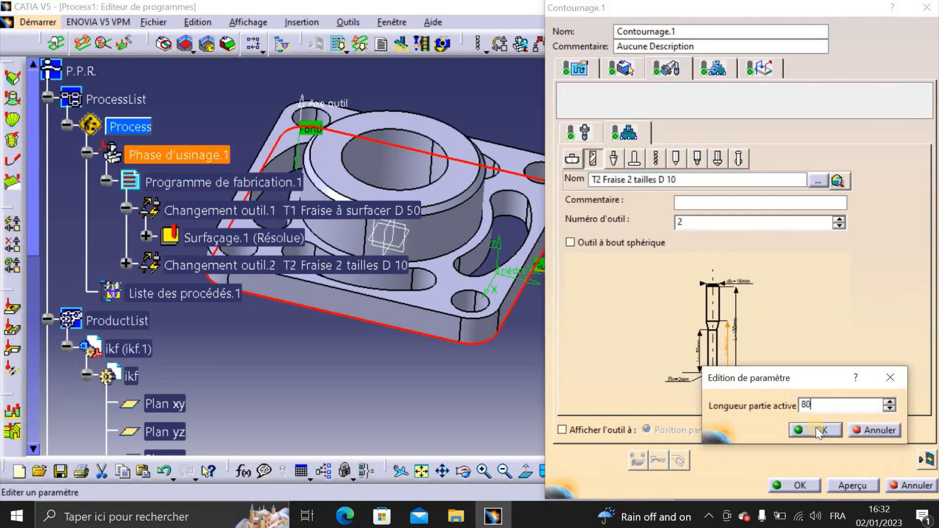
left_click(814, 430)
double_click(699, 360)
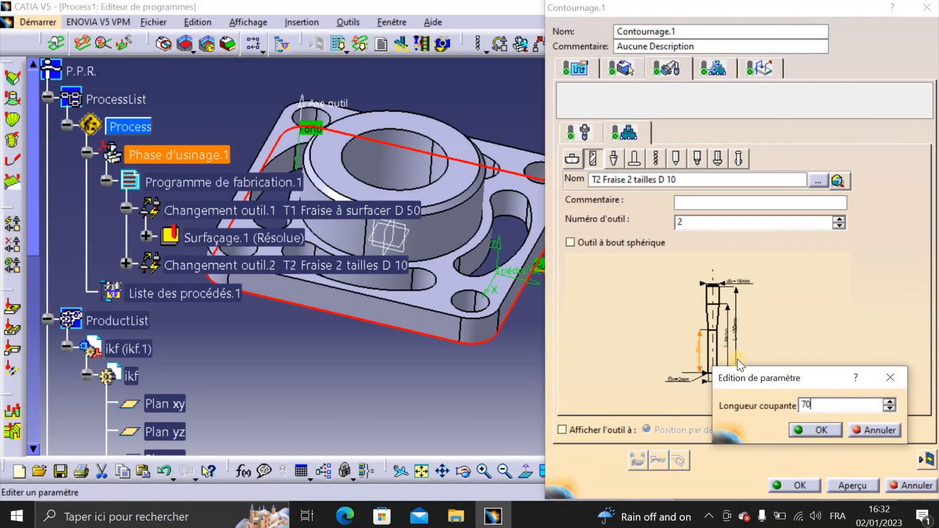
left_click(814, 430)
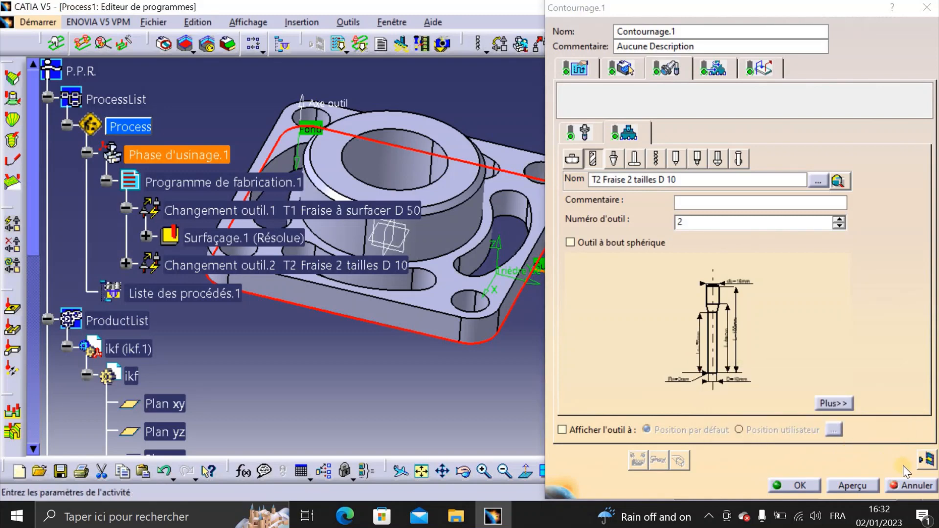
- Recompute the contouring tool path with the longer end mill, replay its material-removal simulation and accept the operation
left_click(926, 460)
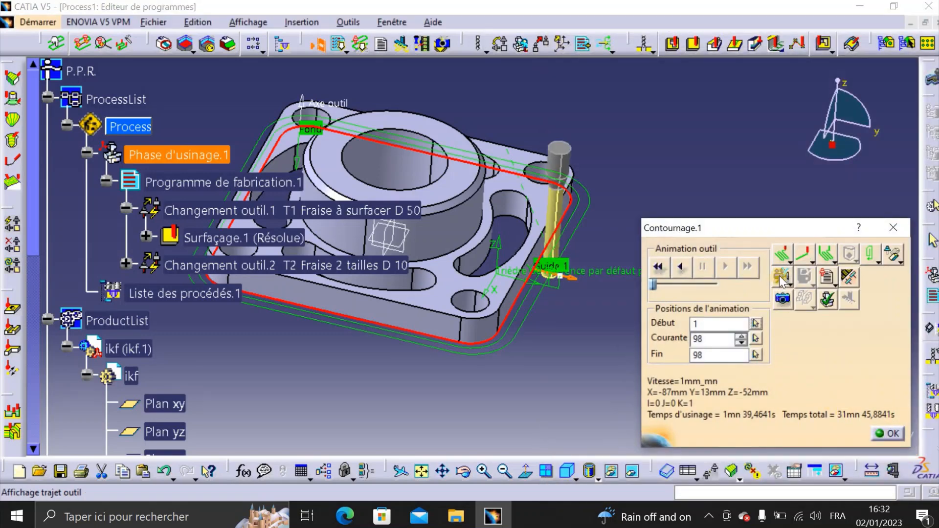
left_click(781, 278)
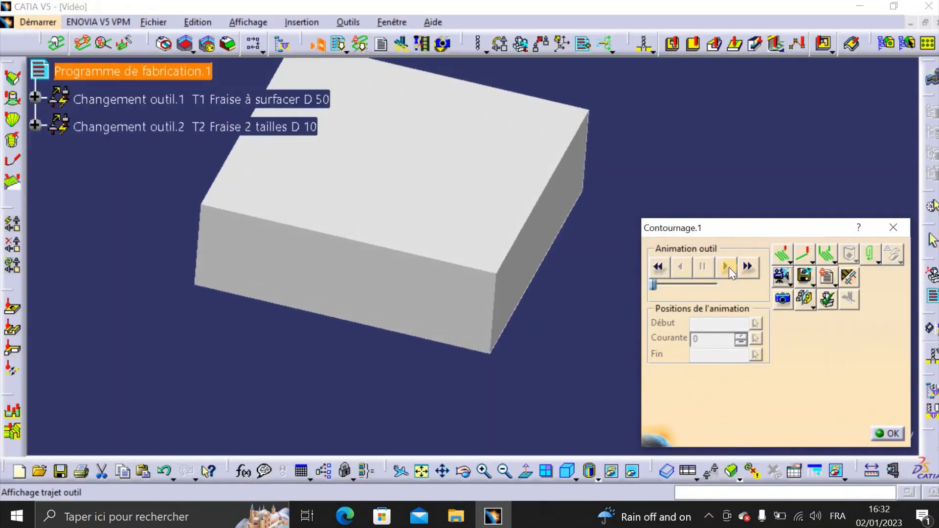
left_click(729, 267)
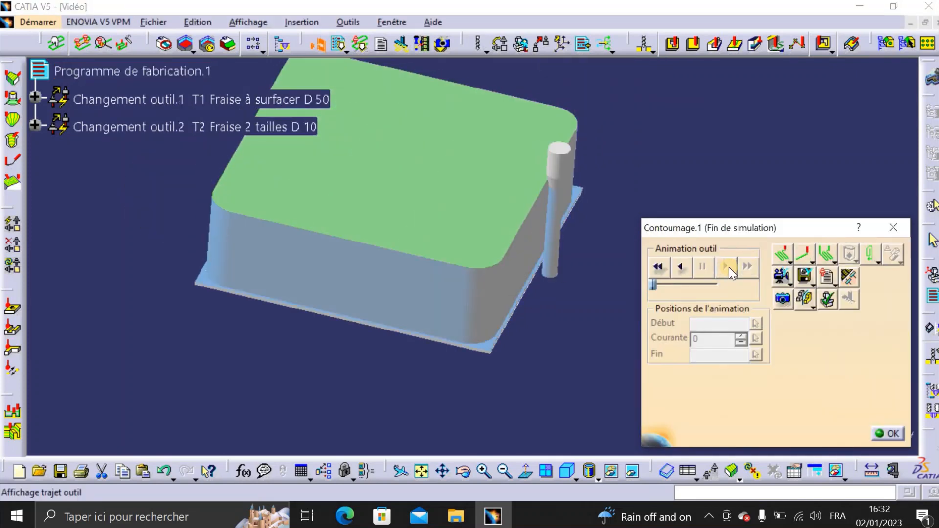
middle_click_drag(471, 294, 557, 281)
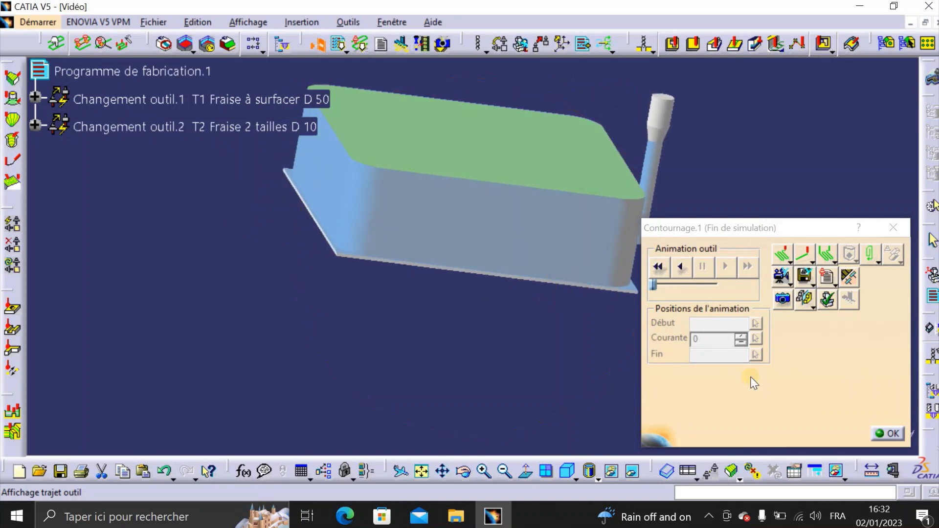
left_click(890, 432)
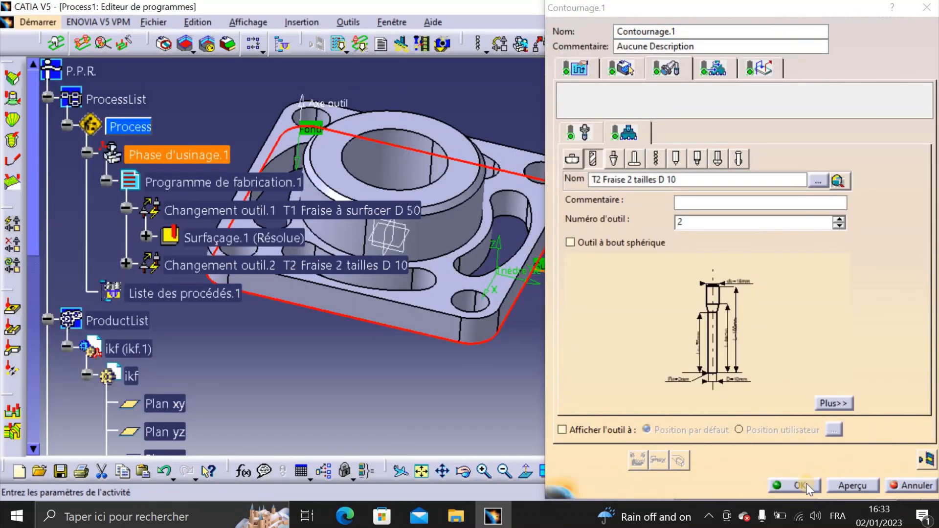
left_click(802, 485)
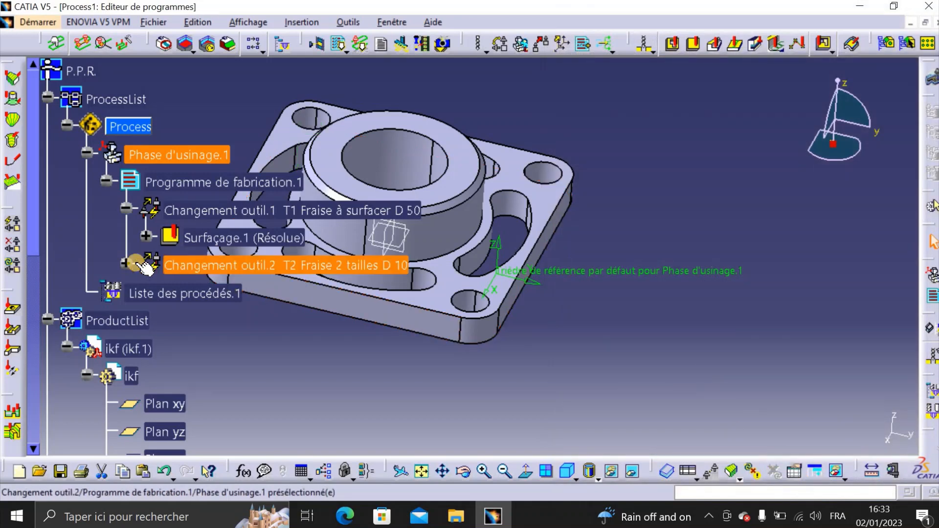
- Insert a second contouring operation after Contournage.1, with the flange's upper face as its bottom and 12 radial passes
left_click(126, 264)
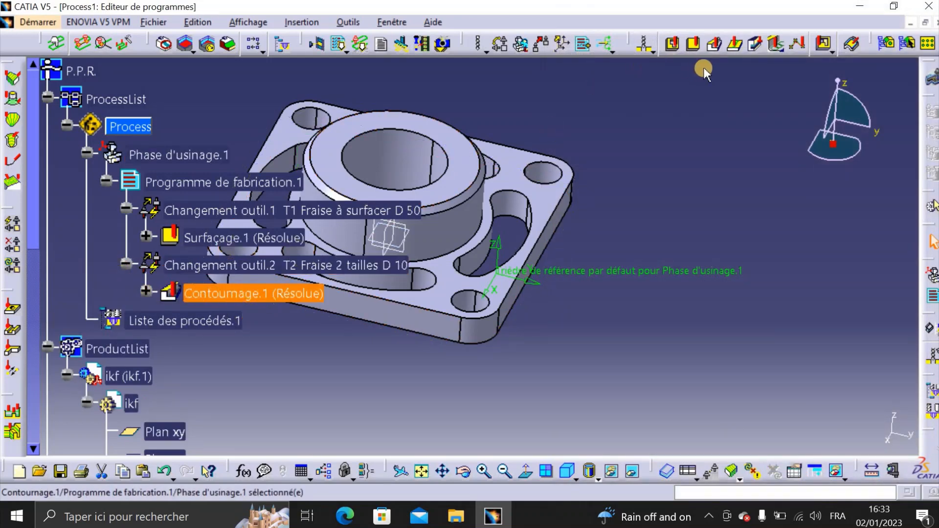
left_click(716, 46)
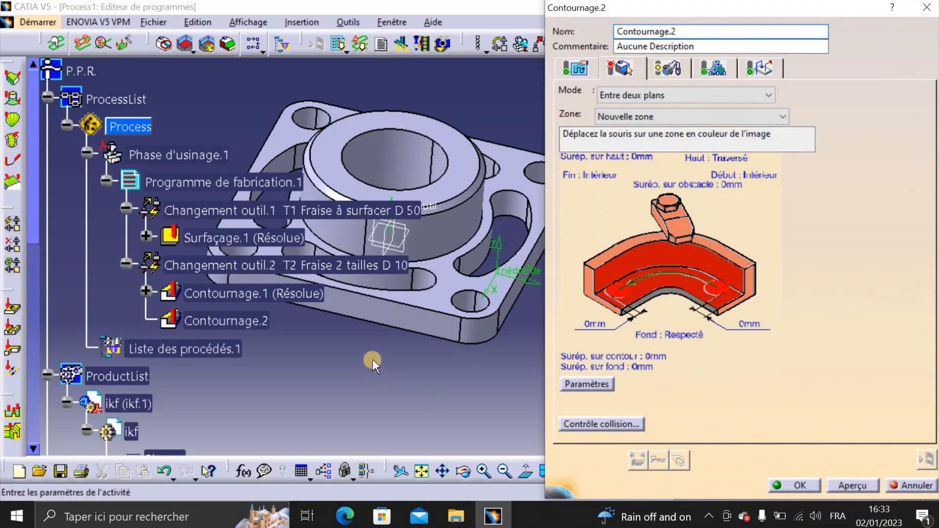
middle_click_drag(404, 363, 436, 365)
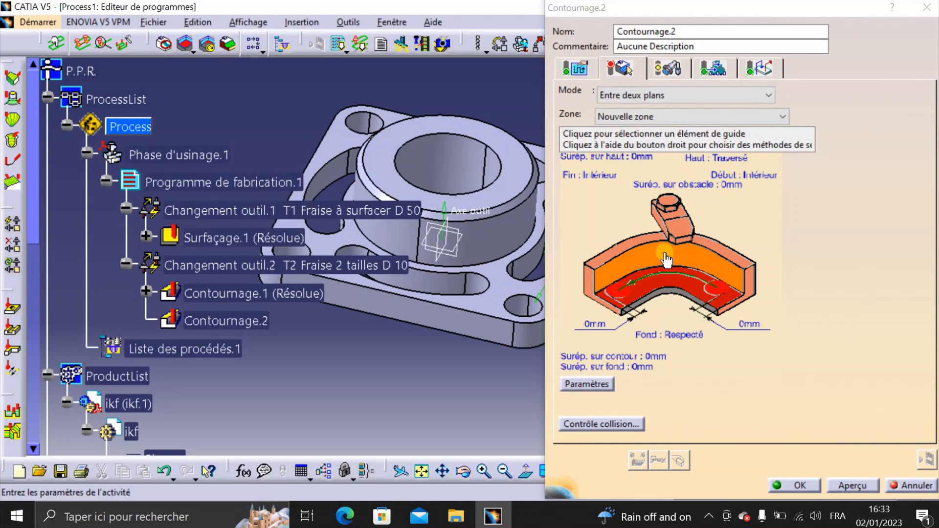
left_click(661, 281)
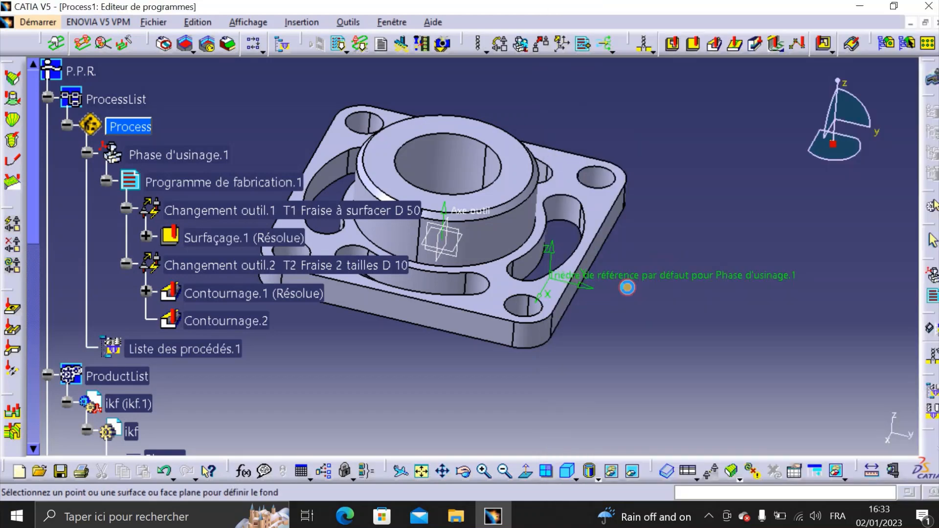
left_click(509, 289)
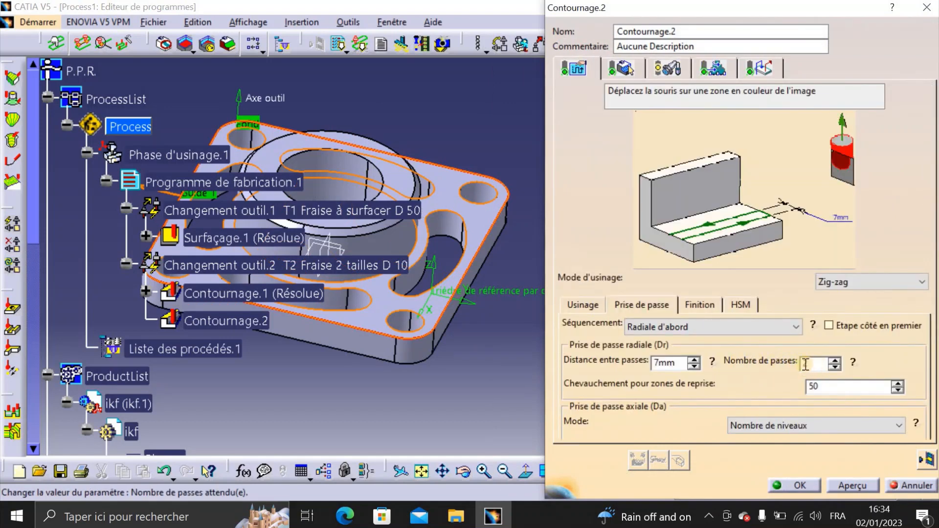
type("2")
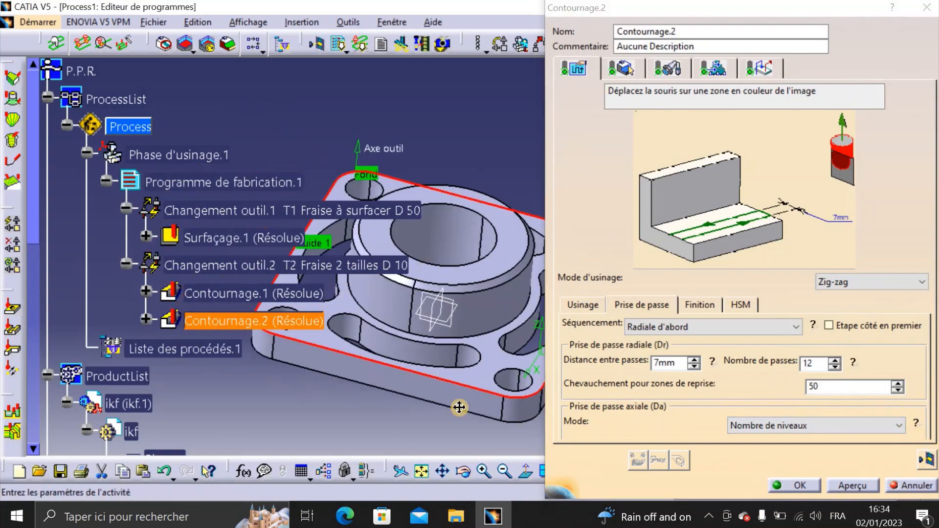
- Reverse the outer guide's machining side toward the inside of the flange, then compute and examine the Contournage.2 tool path
middle_click_drag(459, 406, 500, 299)
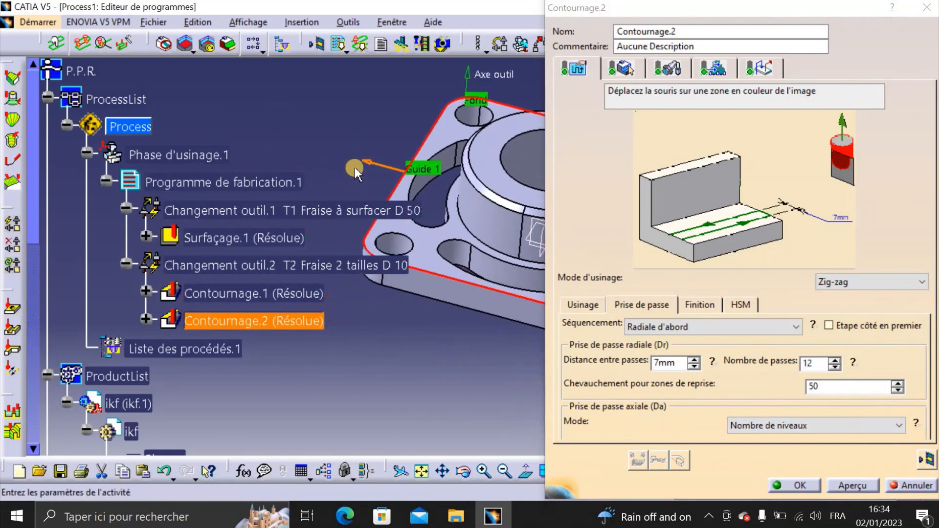
left_click(374, 165)
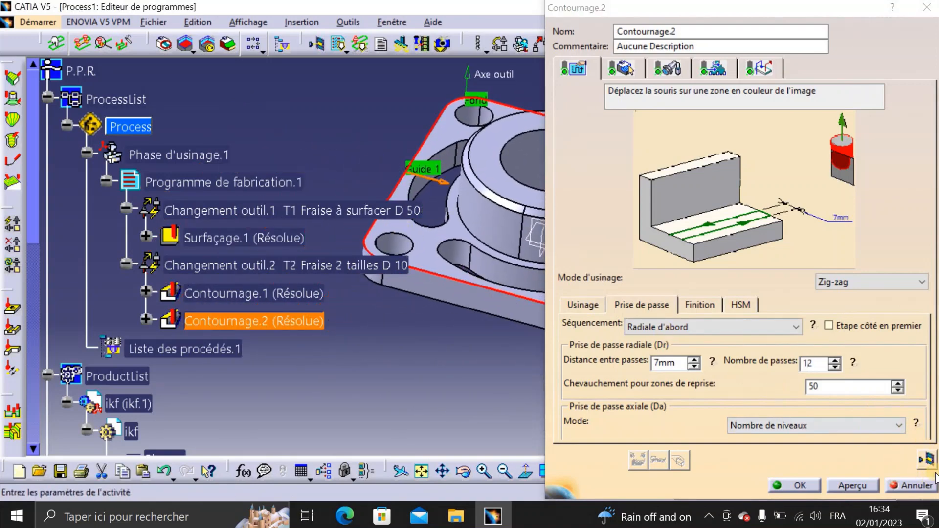
left_click(925, 460)
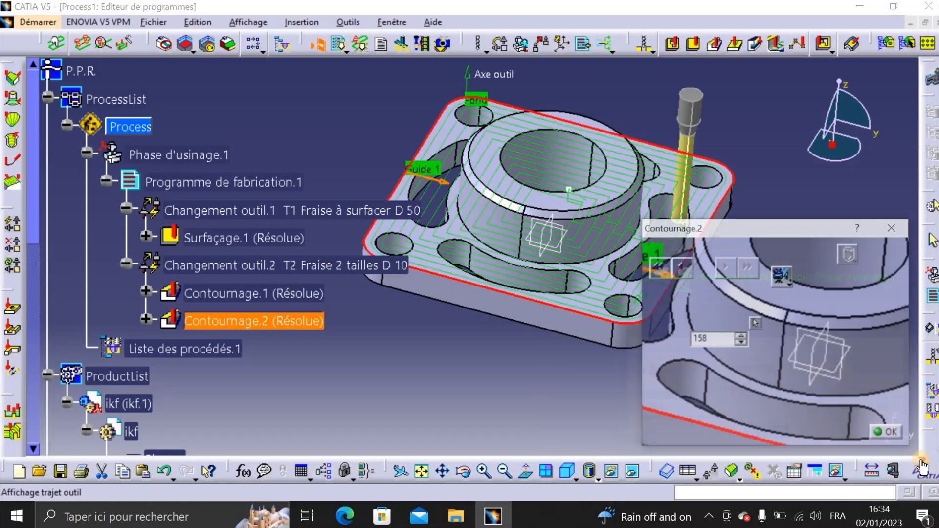
mouse_move(474, 360)
middle_mouse_down()
mouse_move(445, 381)
mouse_move(432, 306)
mouse_move(416, 387)
middle_mouse_up()
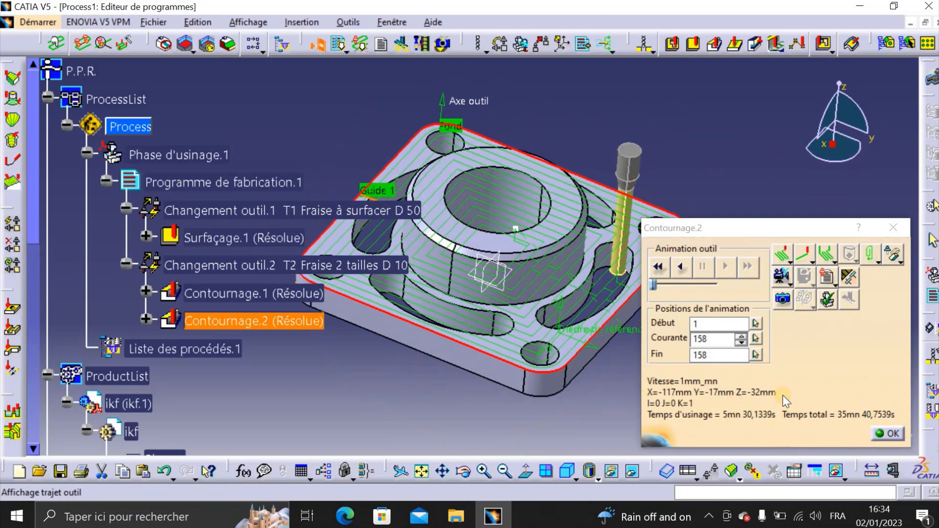
left_click(897, 434)
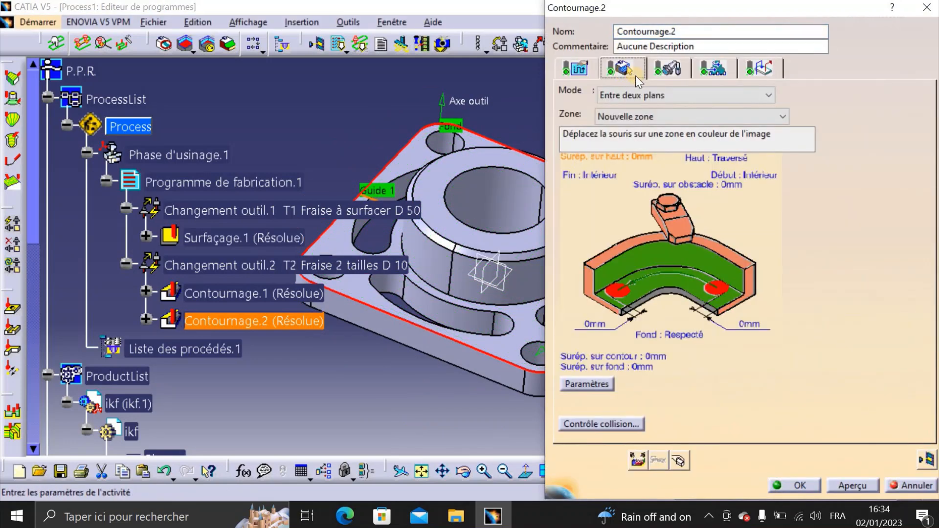
- Replace all guide contours of Contournage.2 with the circular edge at the hub's base, then compute and examine the tool path
right_click(643, 254)
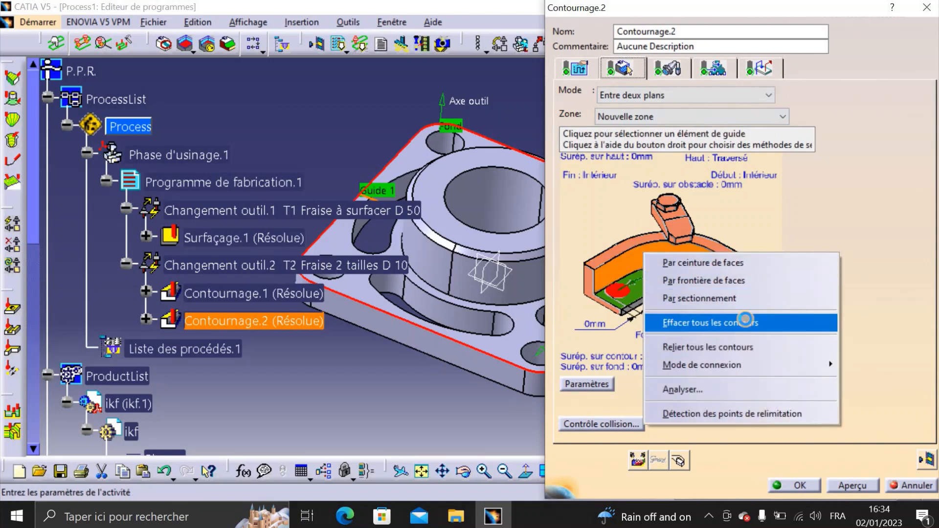
left_click(745, 322)
left_click(683, 251)
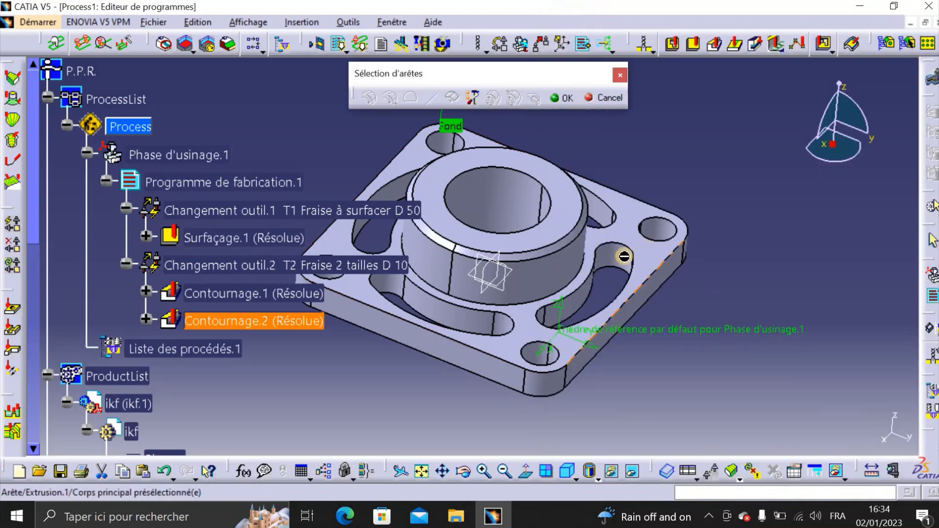
left_click(551, 298)
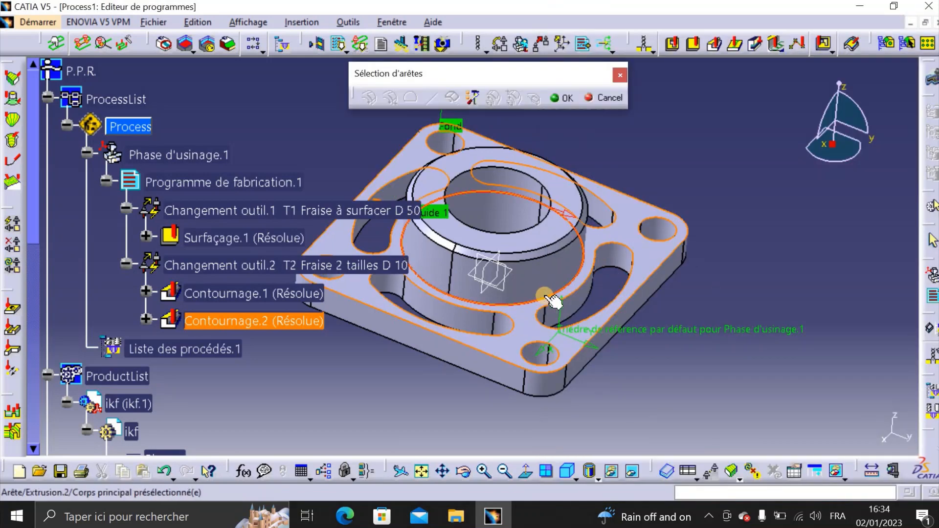
left_click(566, 98)
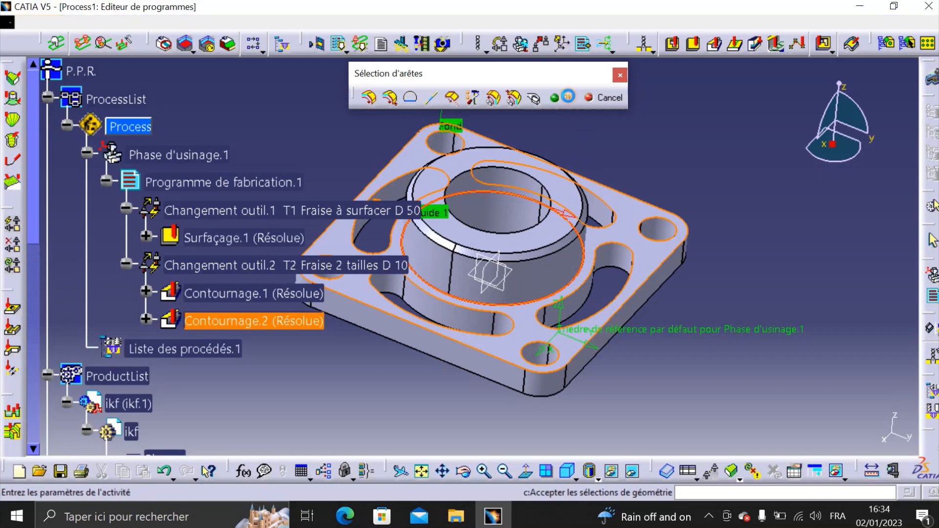
left_click(928, 461)
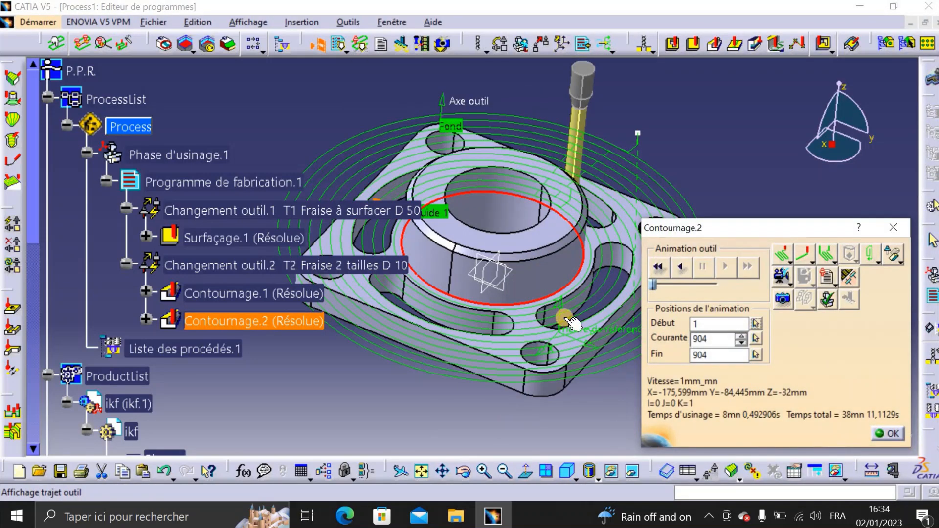
middle_click_drag(474, 269, 356, 151)
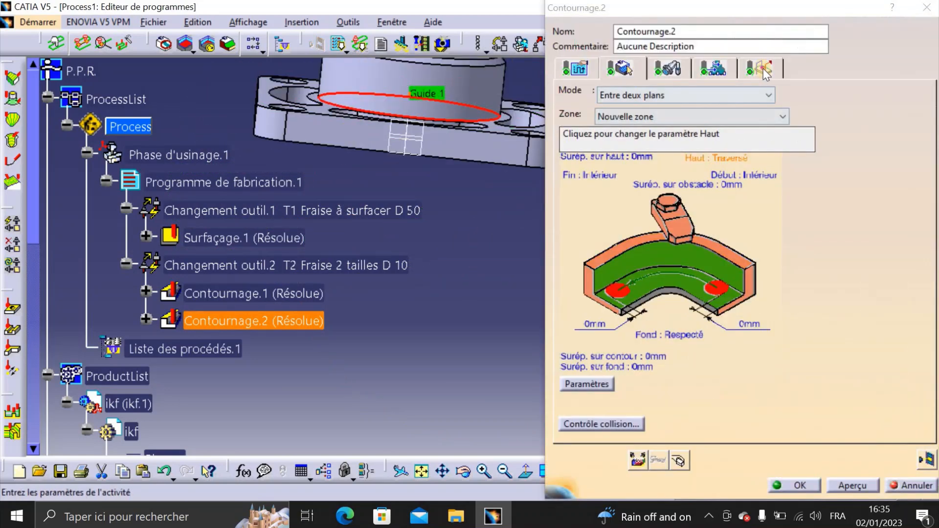
- Set the approach macro of Contournage.2 to a 100 mm final horizontal move and a 50 mm axial move
left_click(763, 70)
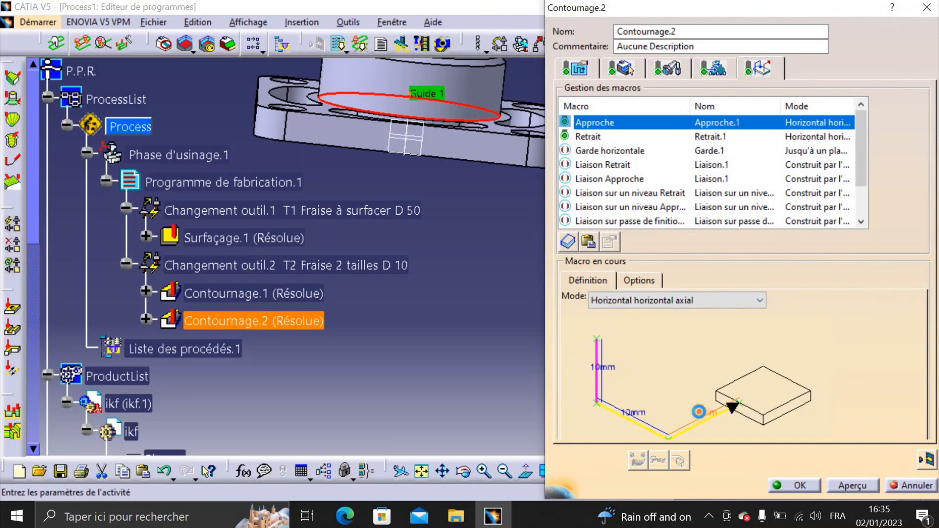
double_click(701, 414)
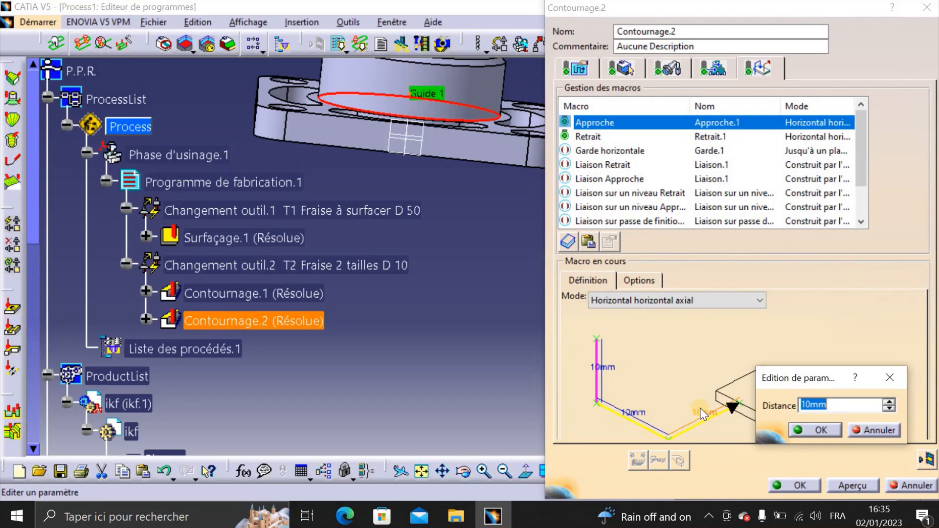
left_click(820, 431)
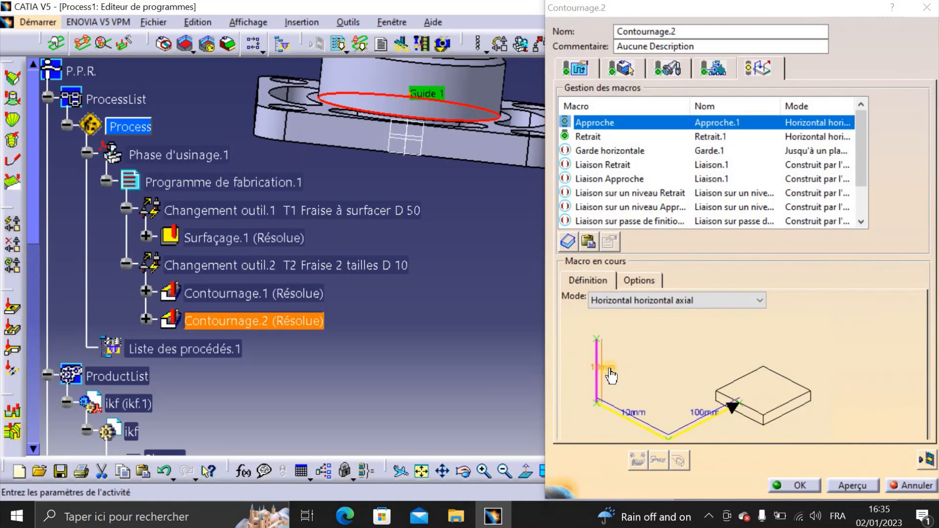
double_click(611, 376)
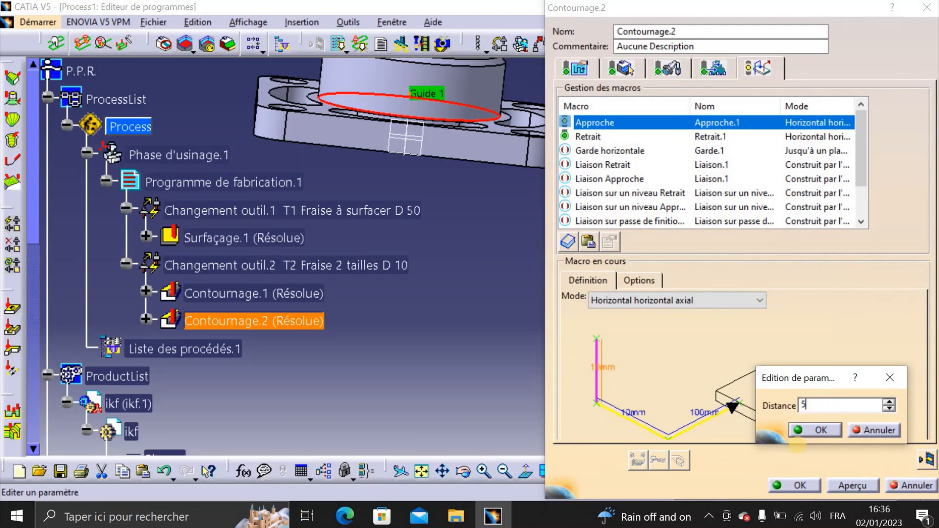
type("50")
left_click(793, 432)
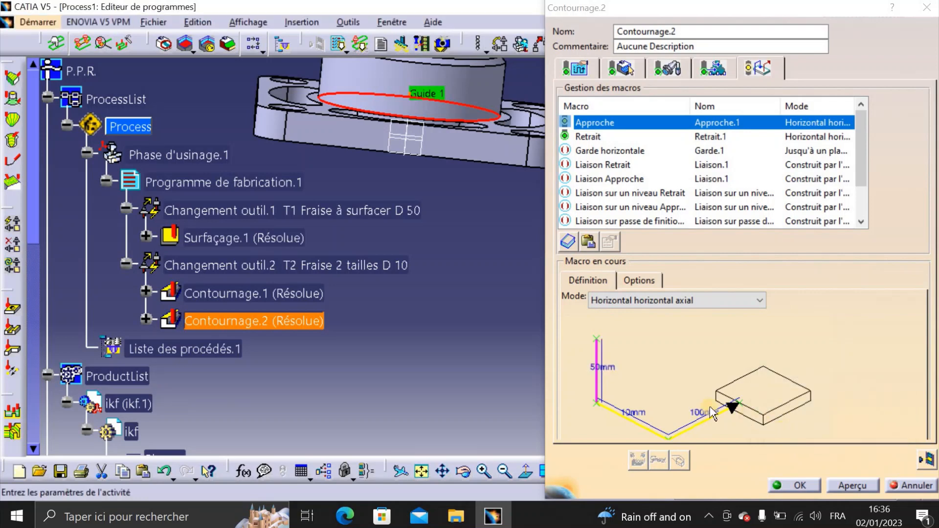
- Set the retract macro of Contournage.2 to a 100 mm horizontal move off the part and a 50 mm axial move
middle_click_drag(446, 311, 394, 376)
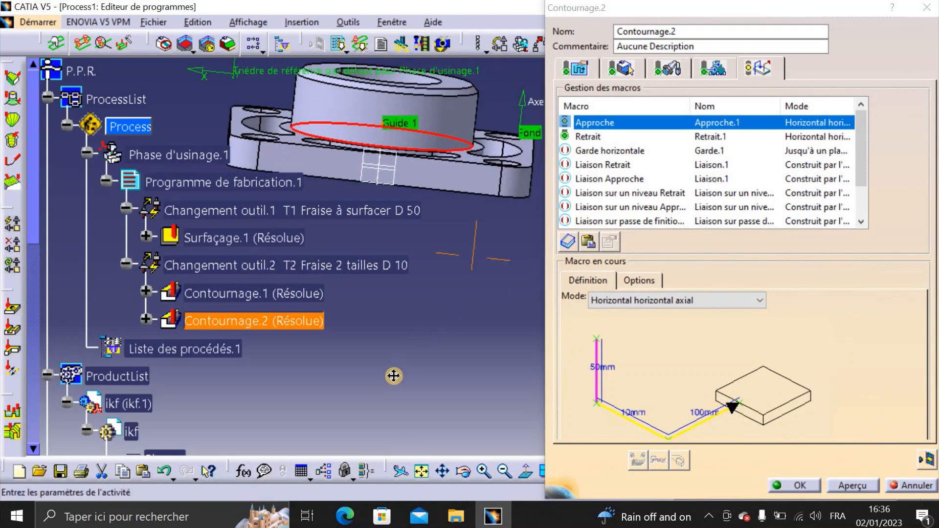
left_click(591, 138)
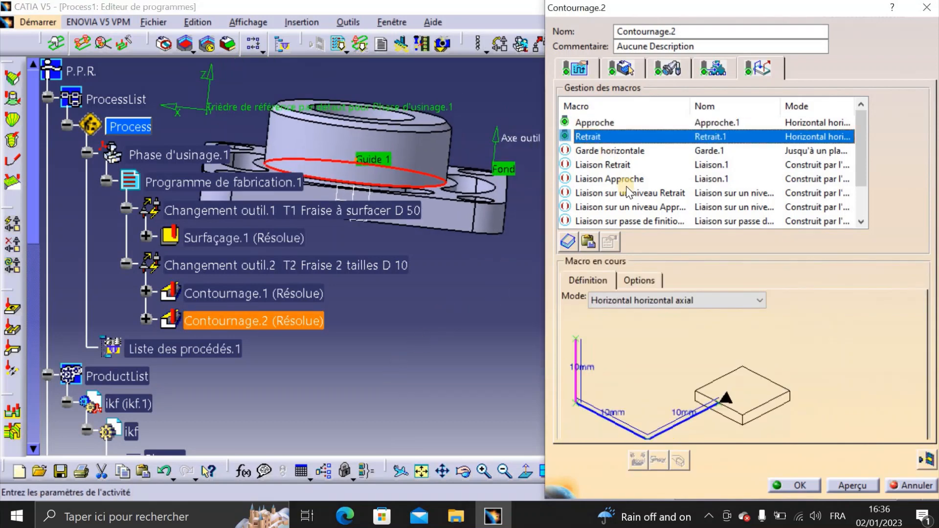
double_click(684, 417)
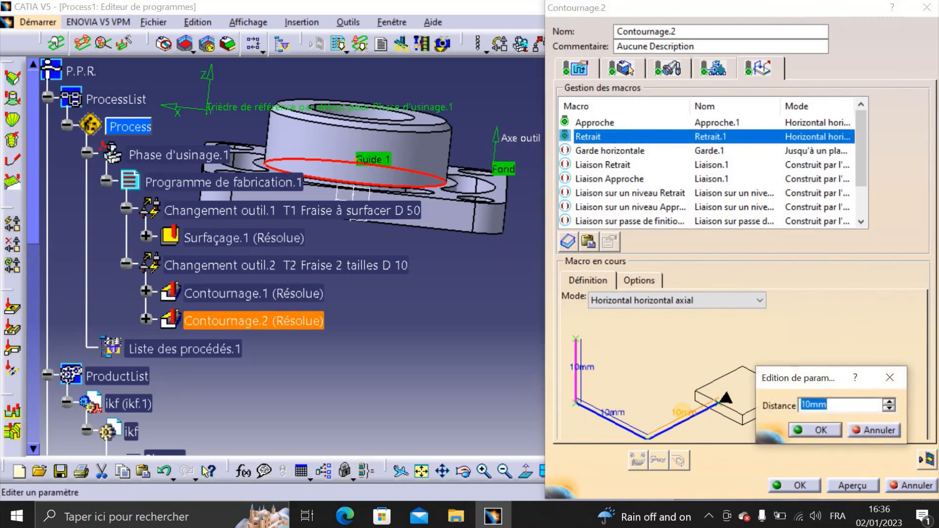
type("1")
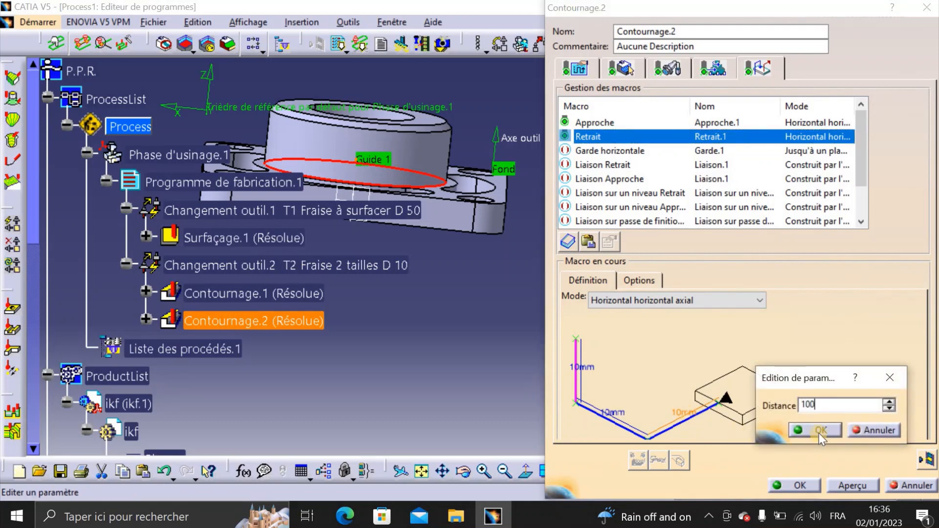
left_click(820, 433)
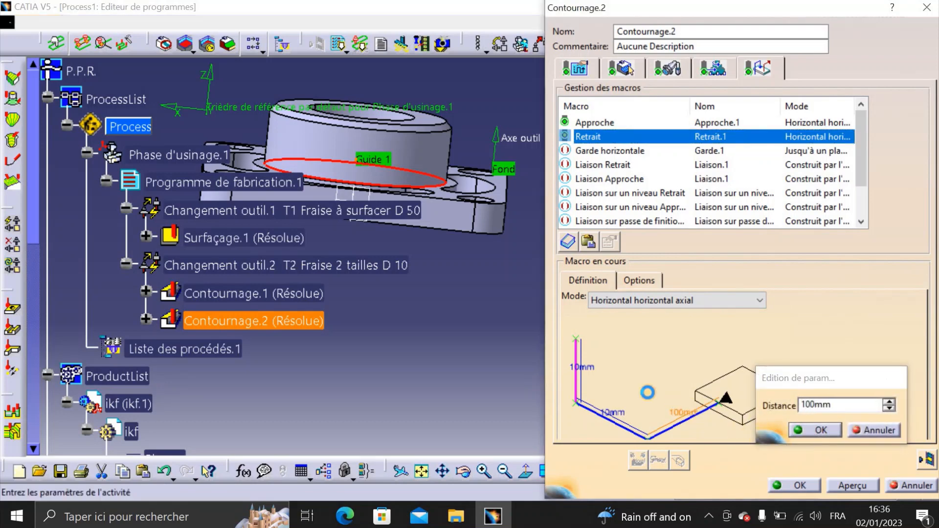
double_click(592, 369)
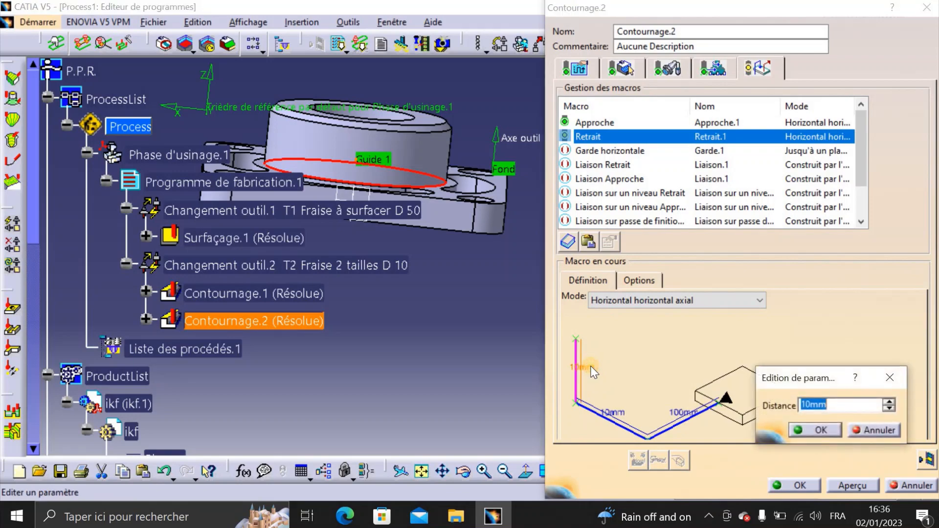
left_click(823, 430)
- Compute the Contournage.2 tool path, play its material-removal video simulation and inspect the machined stock
left_click(926, 458)
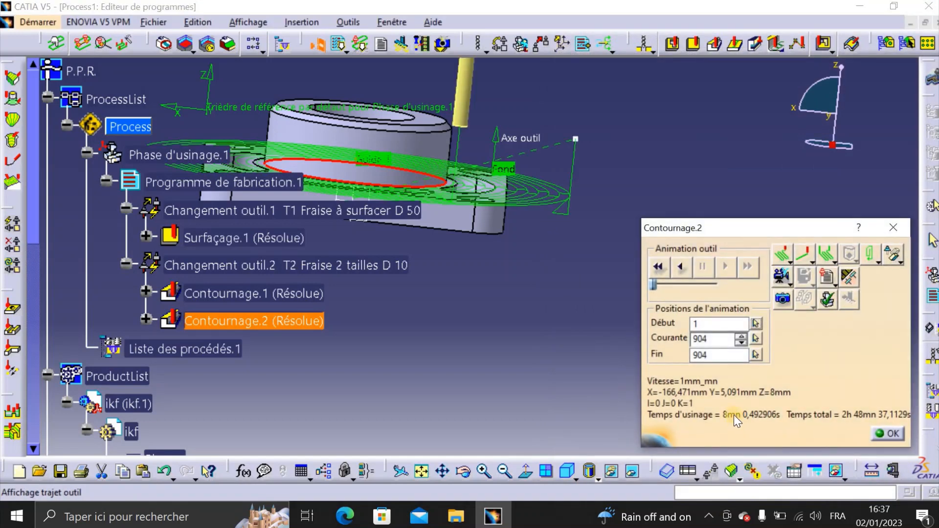
left_click(782, 276)
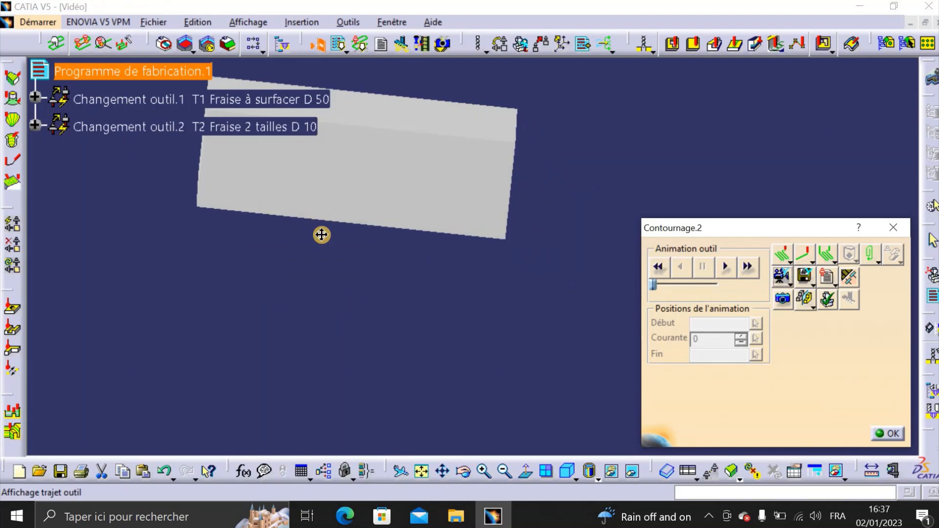
middle_click_drag(321, 235, 603, 363)
left_click(725, 267)
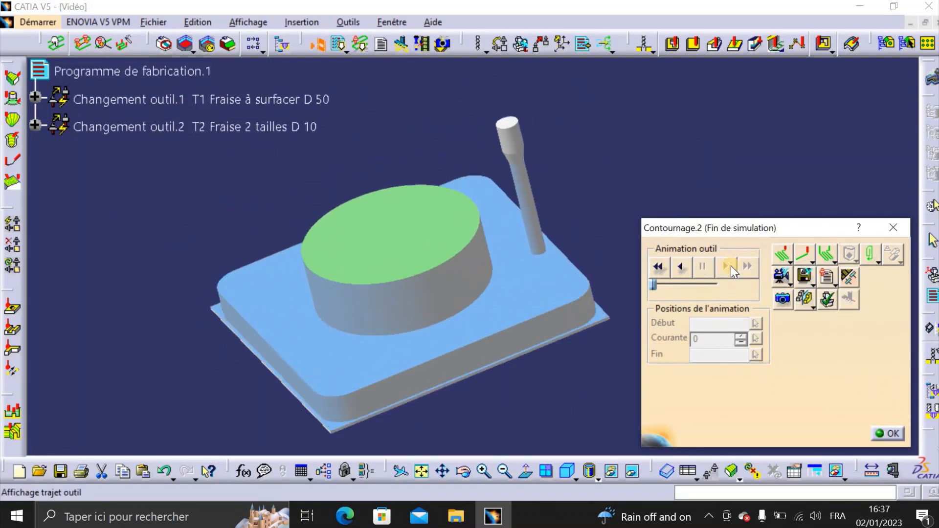
middle_click_drag(484, 289, 341, 263)
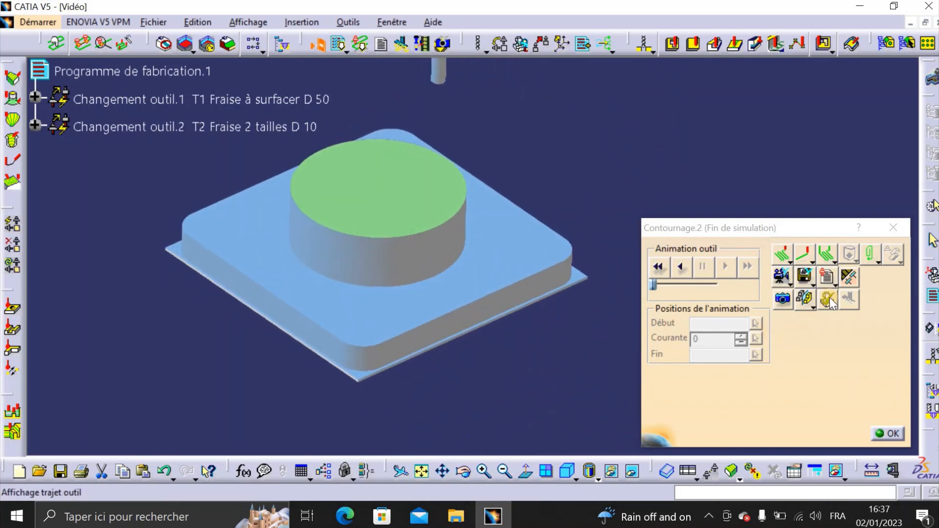
- Analyse remaining material and gouges on the simulated stock with a 0,01 mm tolerance, and accept Contournage.2
left_click(804, 299)
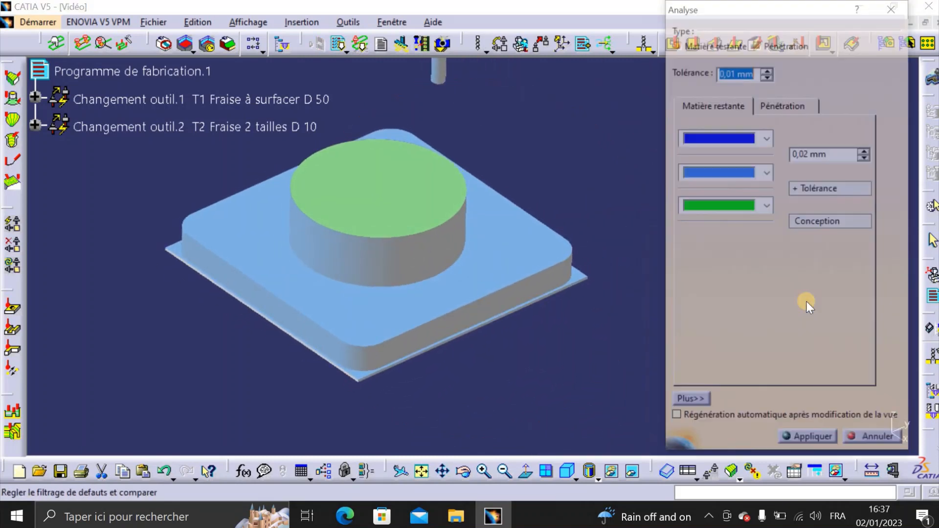
left_click(807, 443)
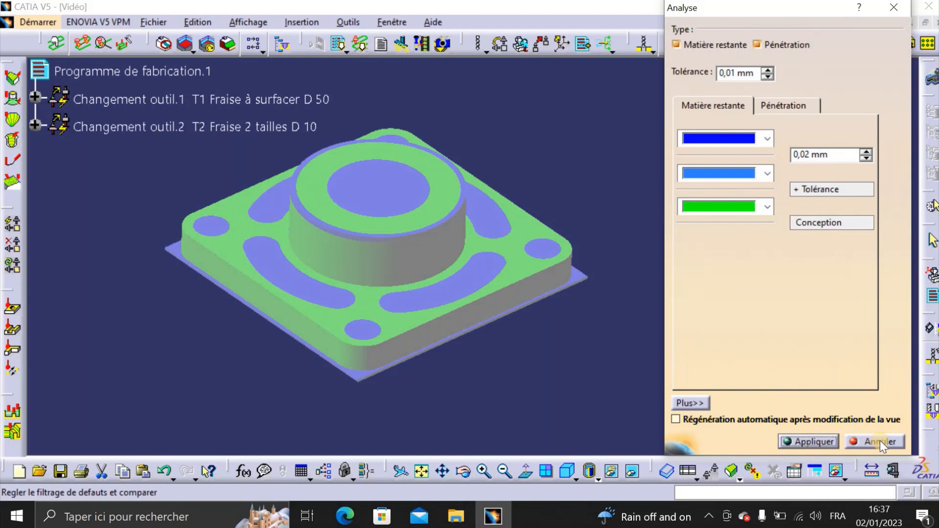
left_click(867, 441)
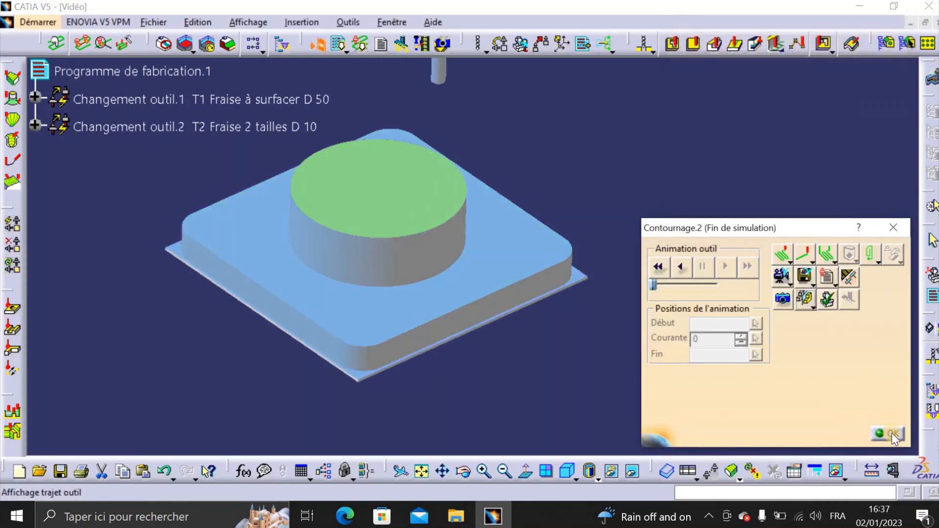
left_click(886, 433)
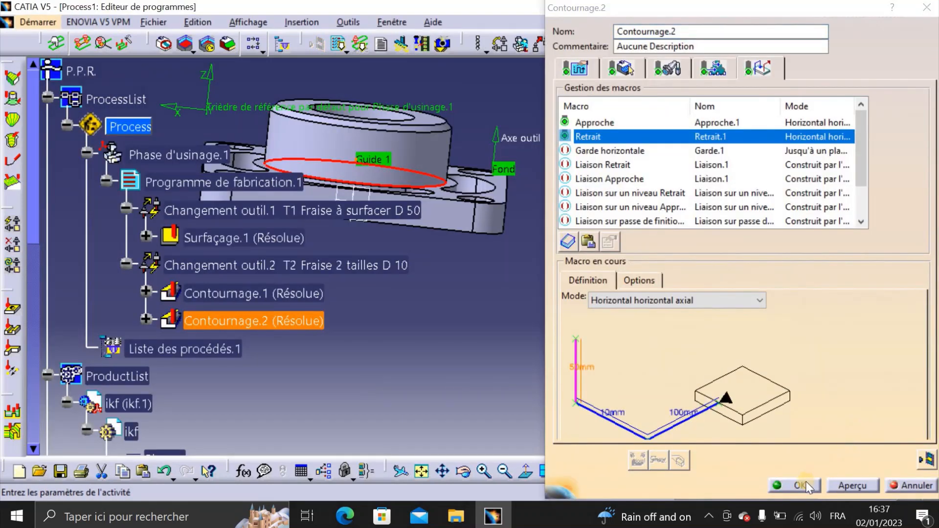
left_click(800, 485)
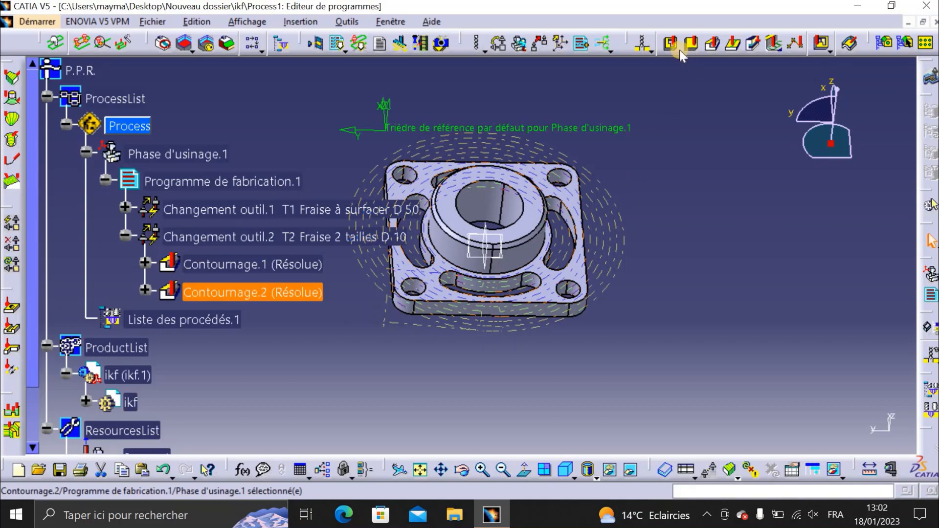
- Insert a pocketing operation after Contournage.2, with the hub's upper face as its top and the bore's upper circular edge as guide
left_click(672, 45)
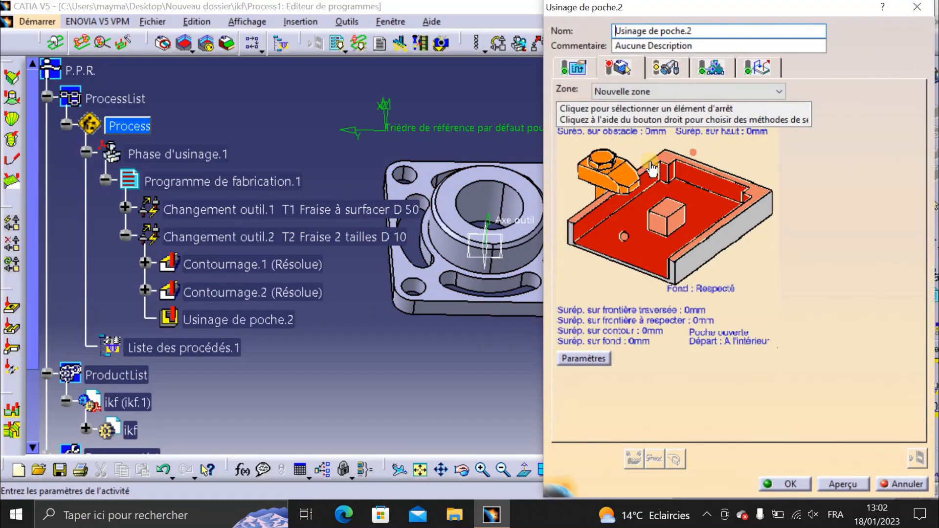
left_click(668, 161)
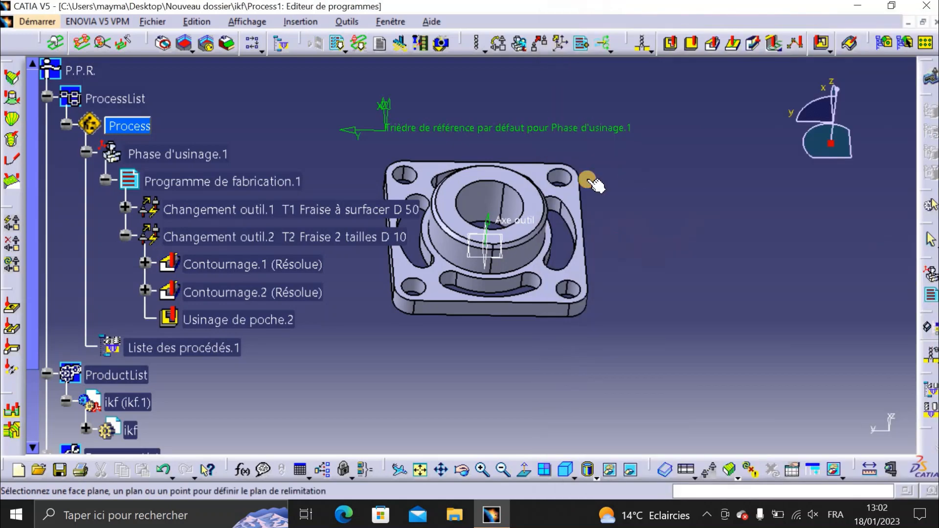
left_click(538, 206)
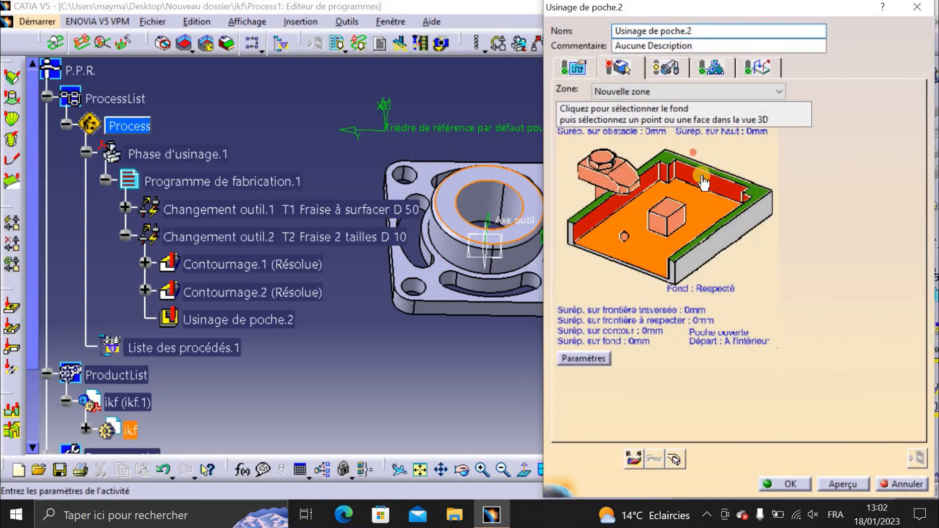
left_click(705, 182)
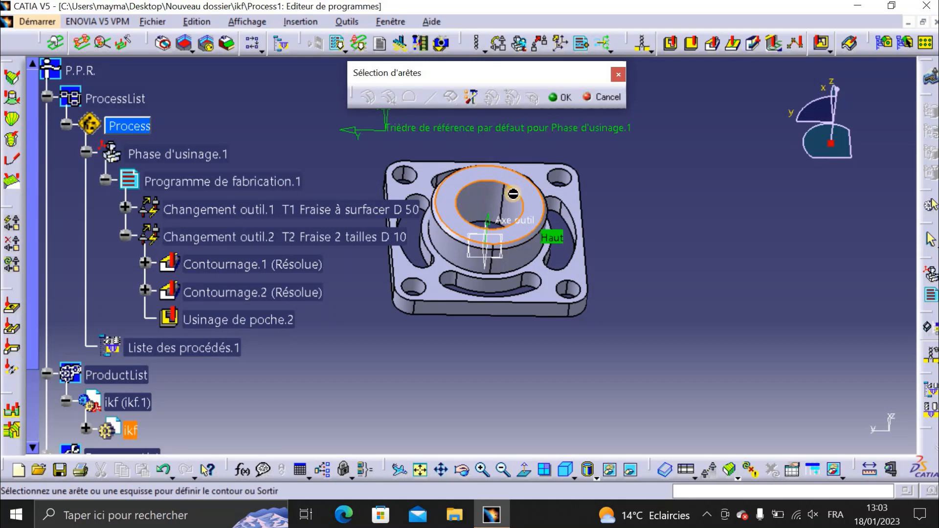
left_click(490, 182)
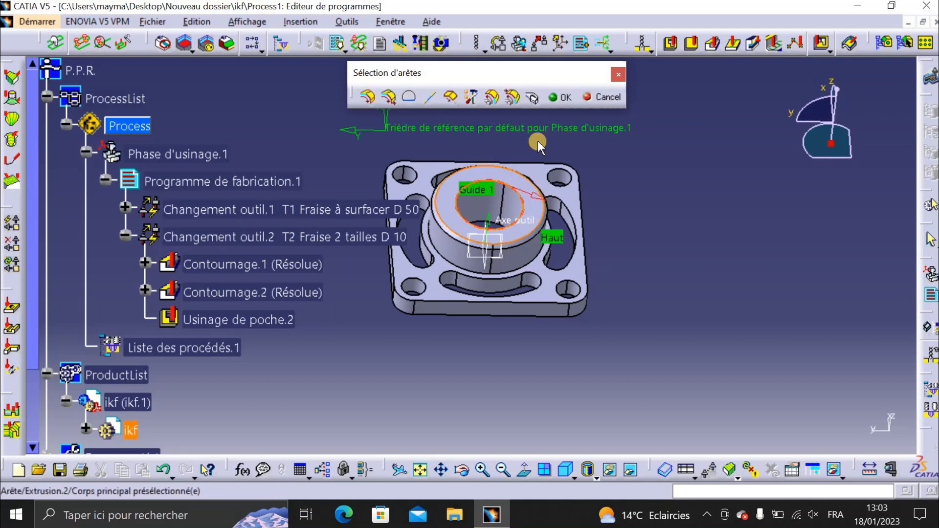
left_click(564, 97)
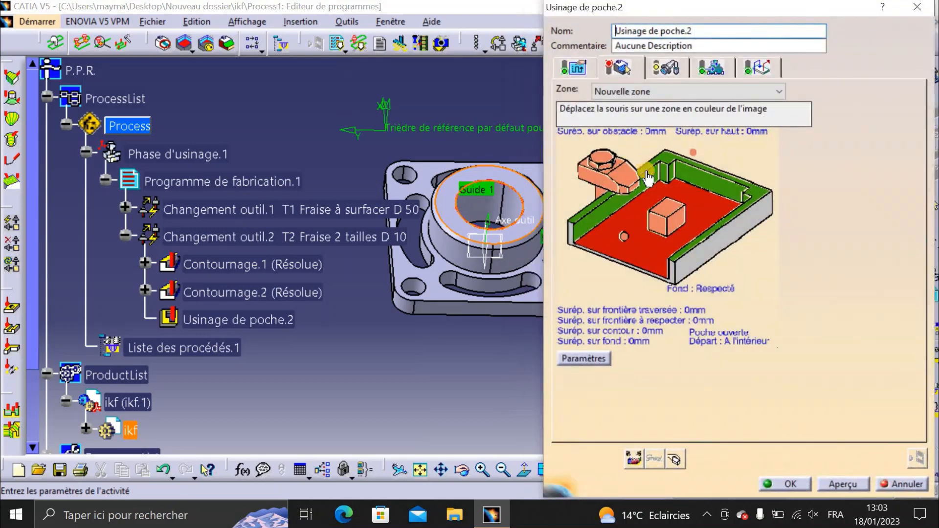
- Define the flange's underside as the pocket bottom and remove all islands detected on it
left_click(694, 206)
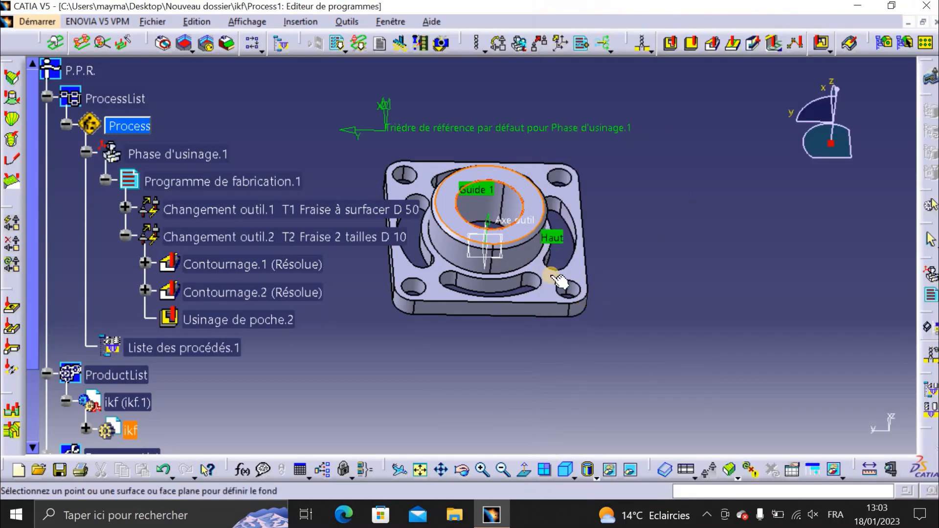
middle_click_drag(642, 252, 380, 152)
left_click(430, 204)
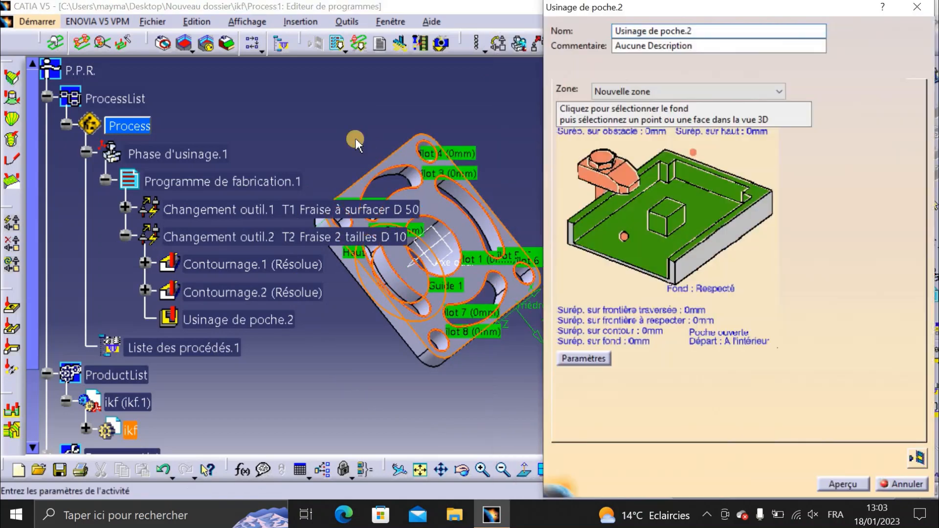
middle_click_drag(302, 119, 461, 228)
right_click(669, 215)
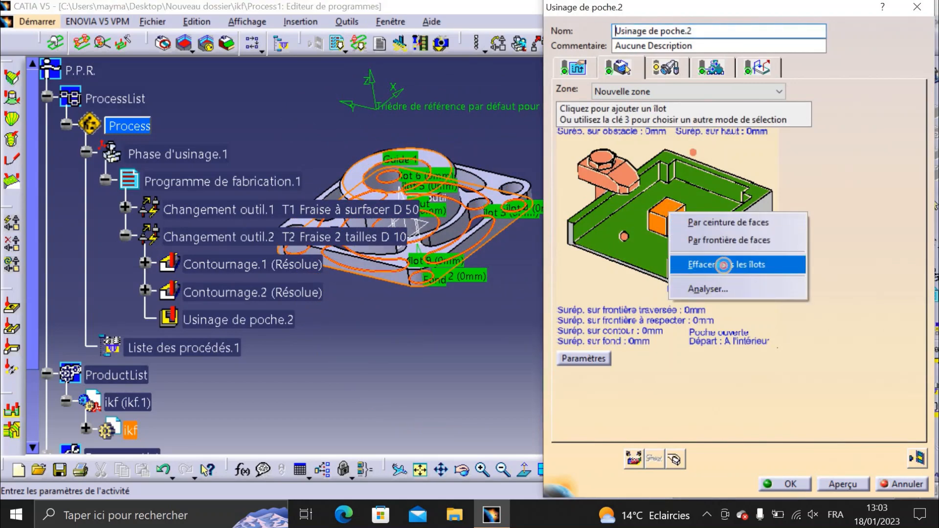
left_click(727, 268)
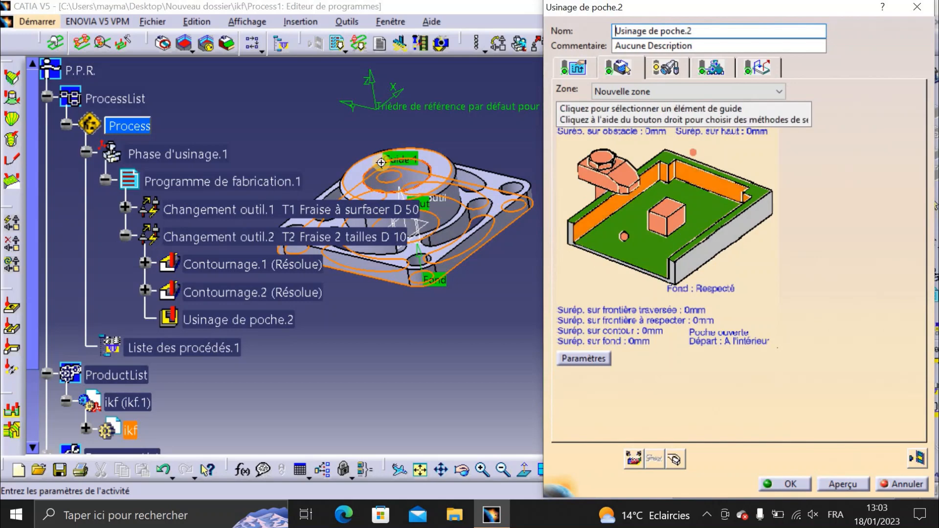
mouse_move(421, 179)
middle_mouse_down()
mouse_move(466, 207)
mouse_move(484, 193)
middle_mouse_up()
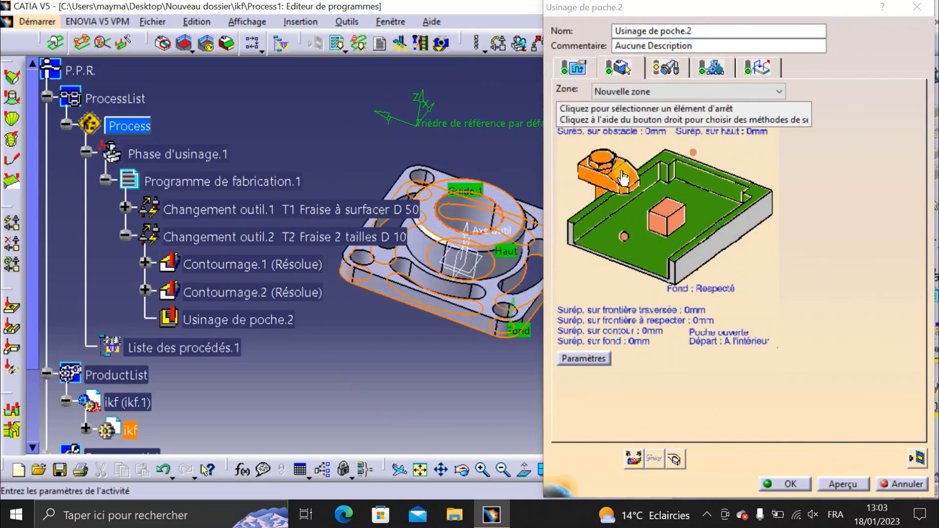
- Set the pocketing tool path style to Concentrique, keeping the machining direction En avalant
left_click(587, 71)
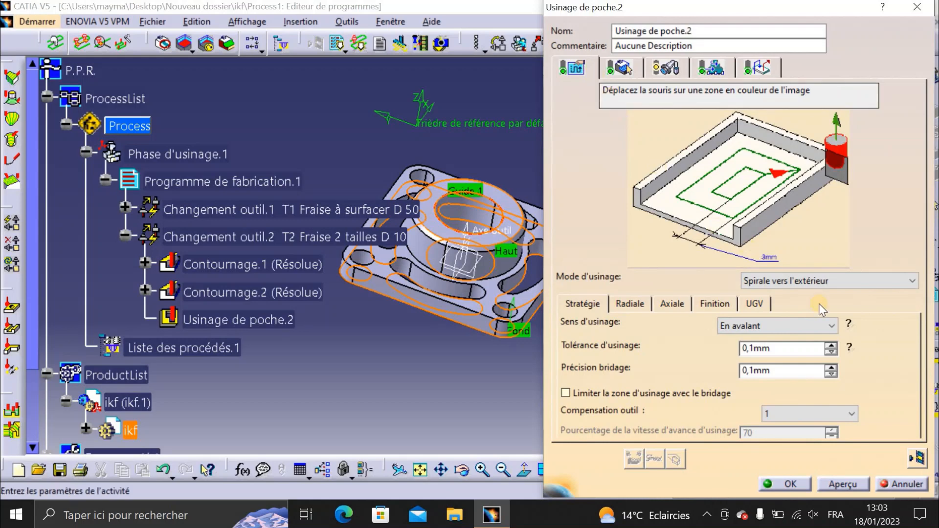
left_click(831, 326)
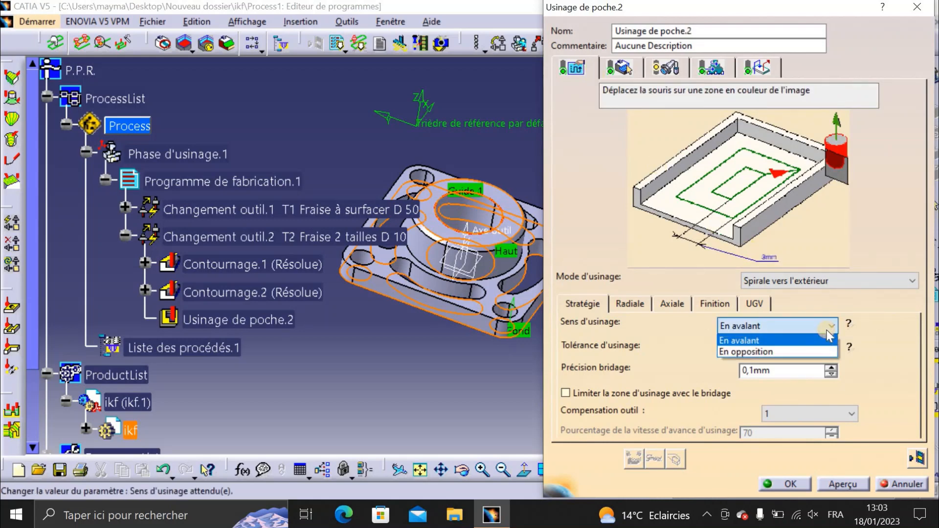
left_click(842, 299)
left_click(856, 280)
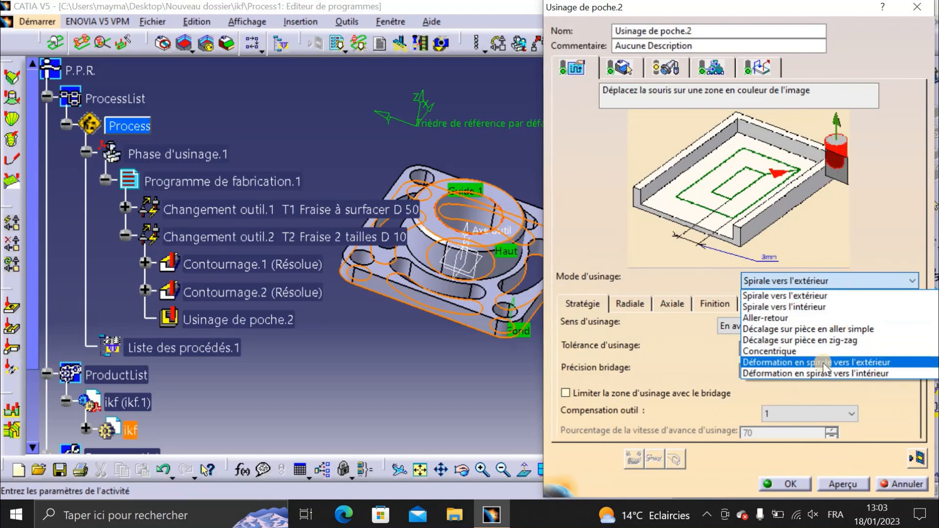
left_click(798, 352)
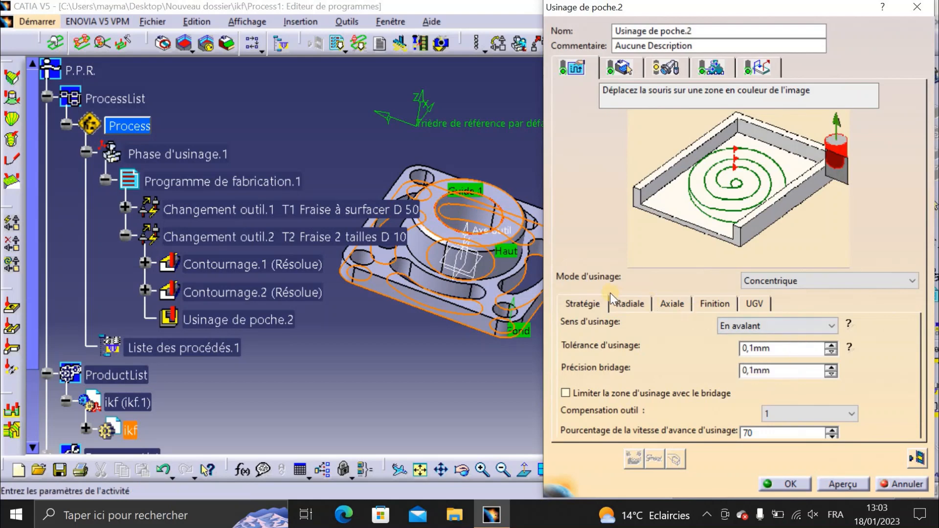
- Set the pocketing's radial mode to Distance maxi with a 7 mm distance between passes
left_click(639, 304)
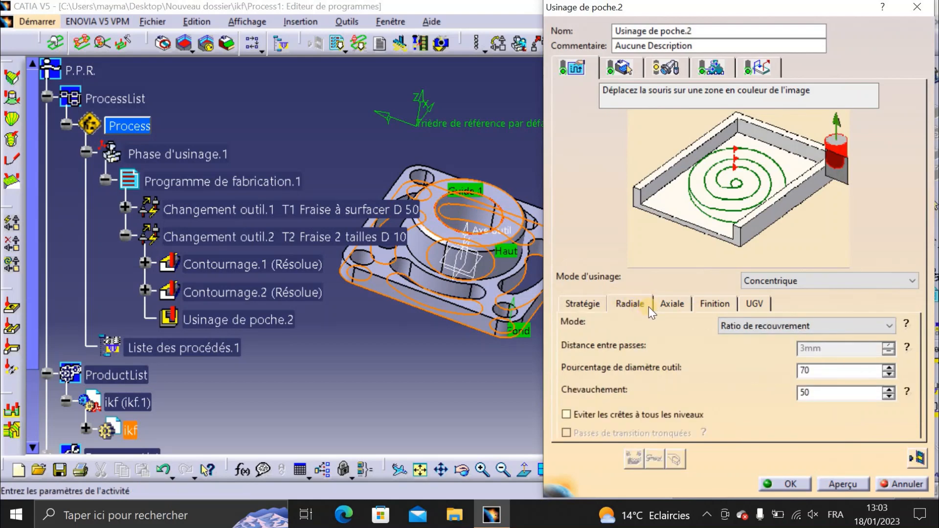
left_click(815, 322)
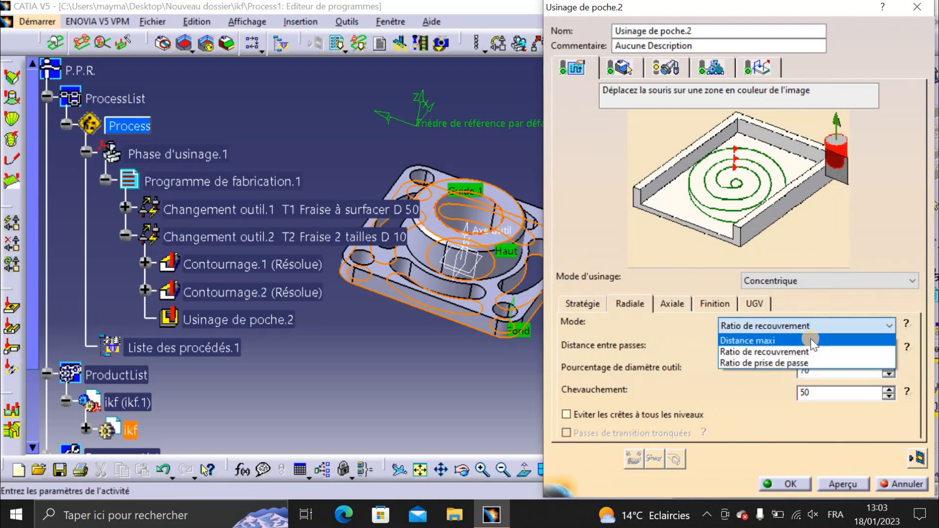
left_click(811, 338)
left_click_drag(804, 349, 798, 349)
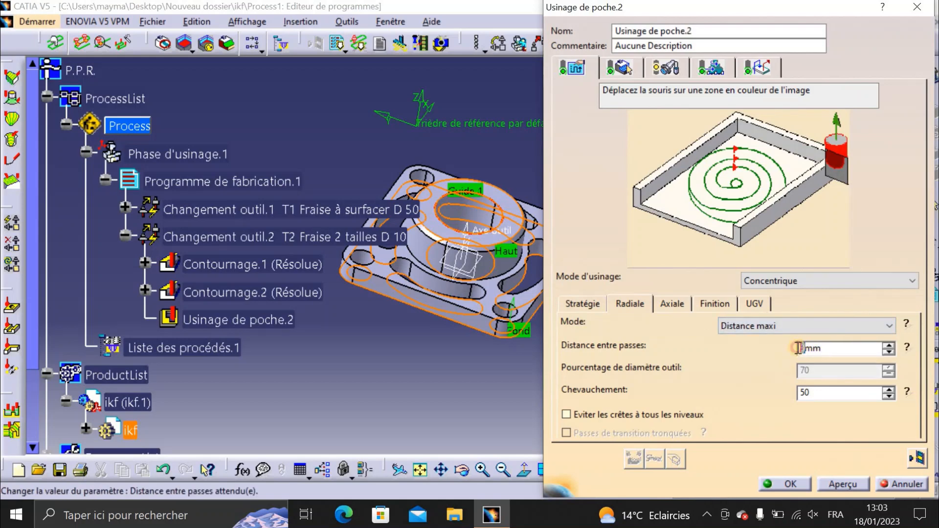
type("7")
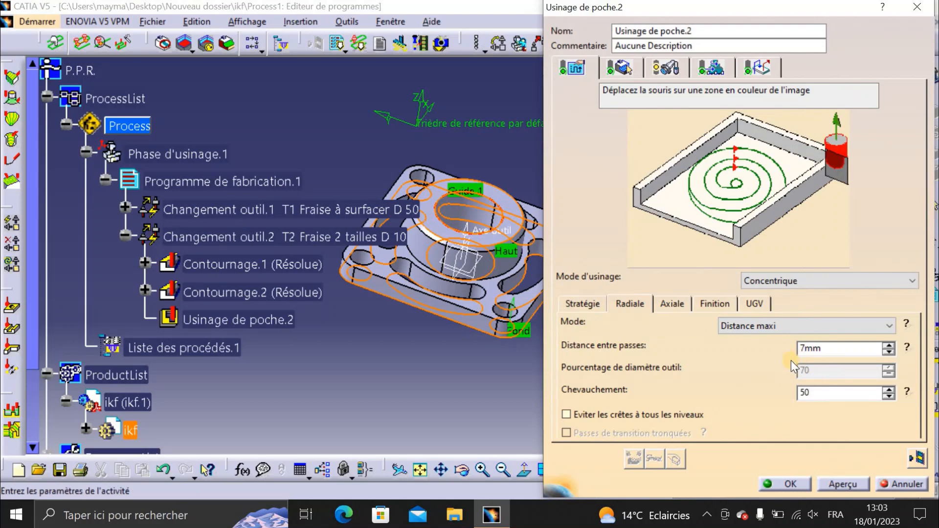
- Set the pocketing's axial mode to Profondeur de coupe maxi with a maximum cutting depth of 6 mm
left_click(676, 304)
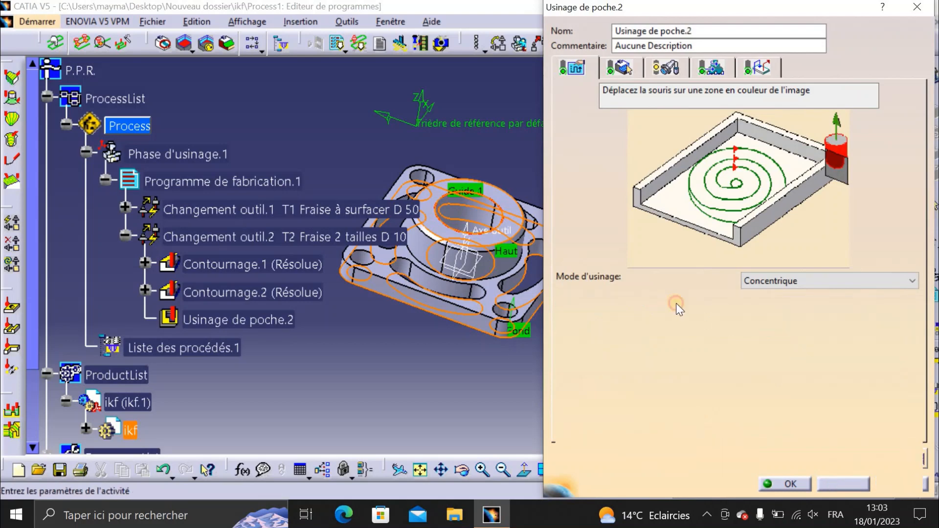
left_click(717, 327)
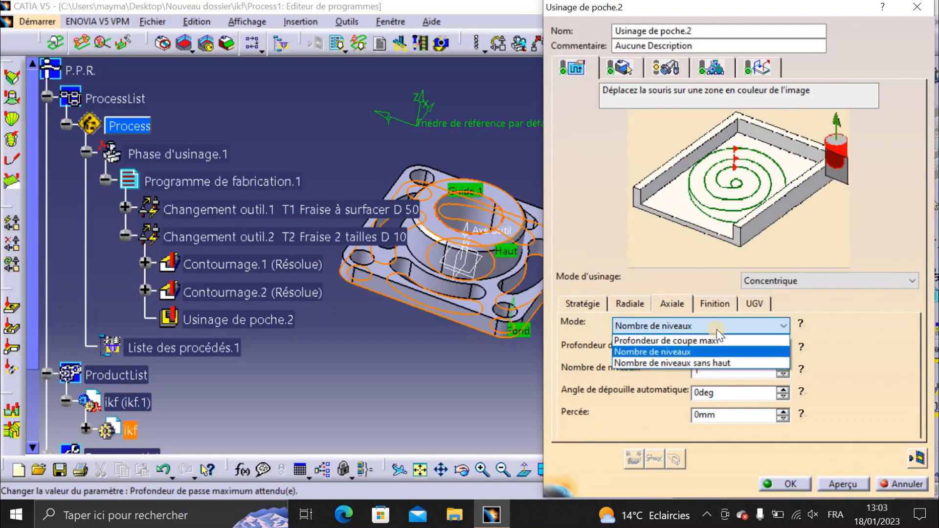
left_click(706, 348)
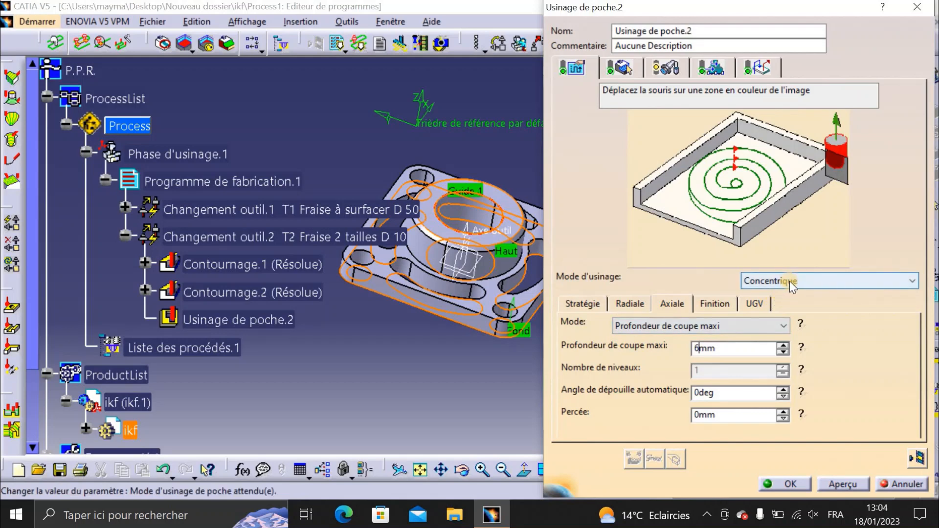
- Check the pocketing's macros and play the material-removal video simulation on the stock in isometric view
left_click(767, 70)
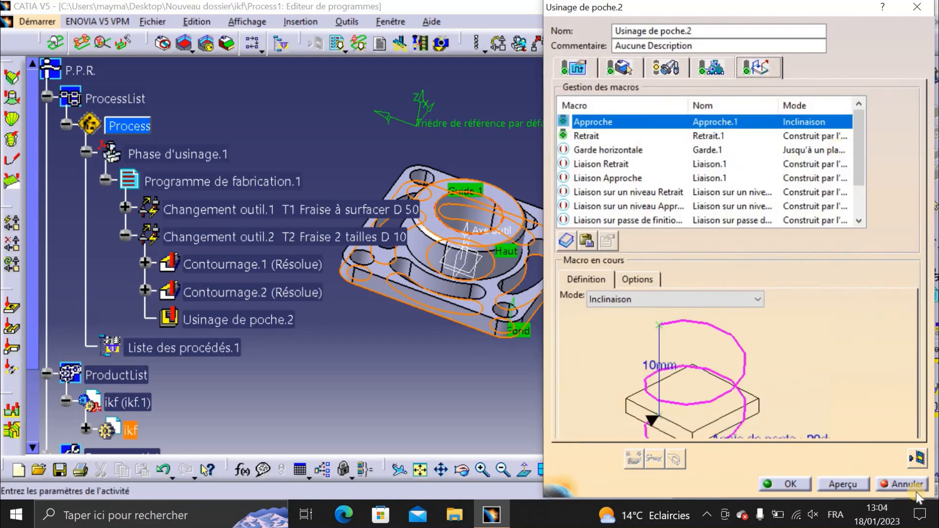
left_click(918, 459)
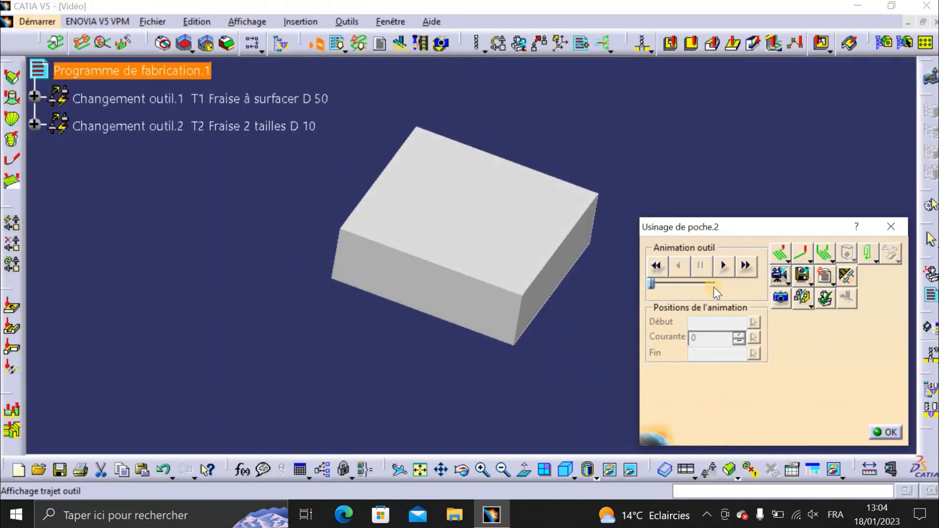
left_click(568, 473)
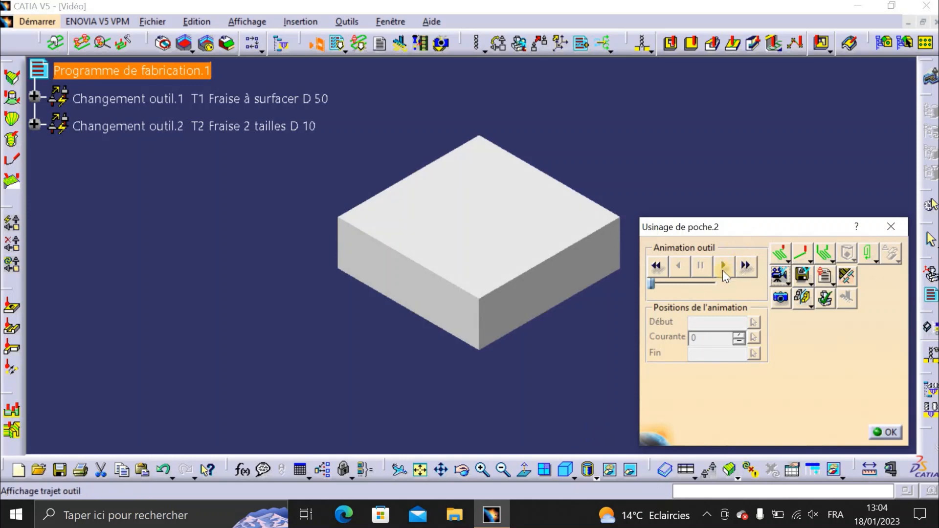
left_click(779, 277)
left_click(722, 264)
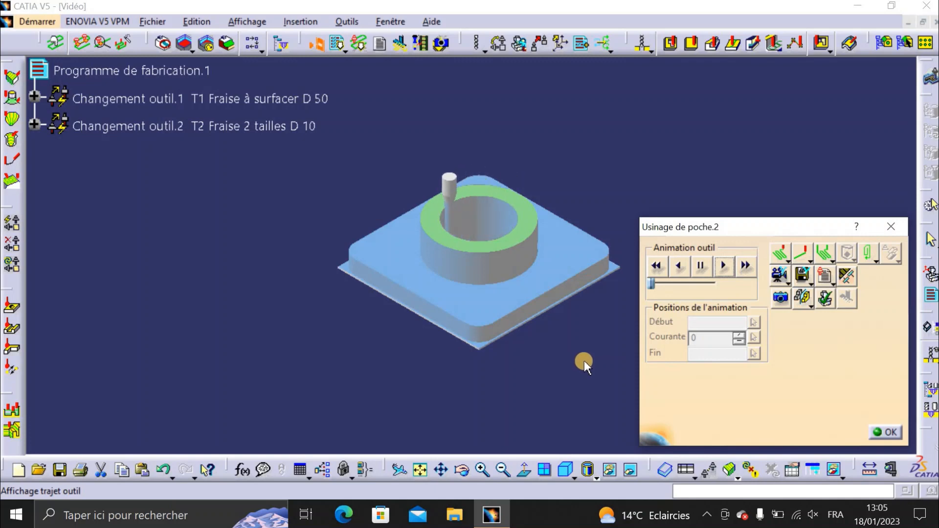
- Analyse remaining material and gouges on the simulated stock with a 0,01 mm tolerance, and return to the pocketing definition
left_click(803, 297)
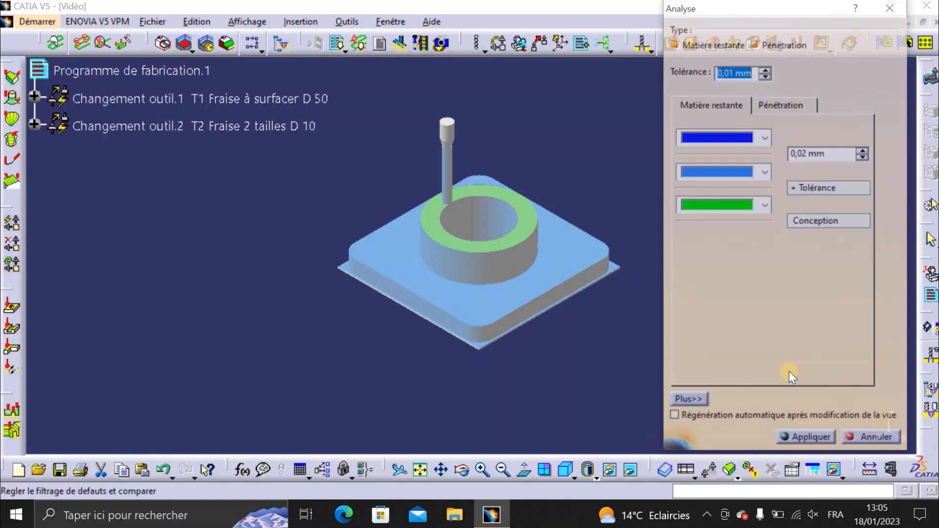
left_click(799, 441)
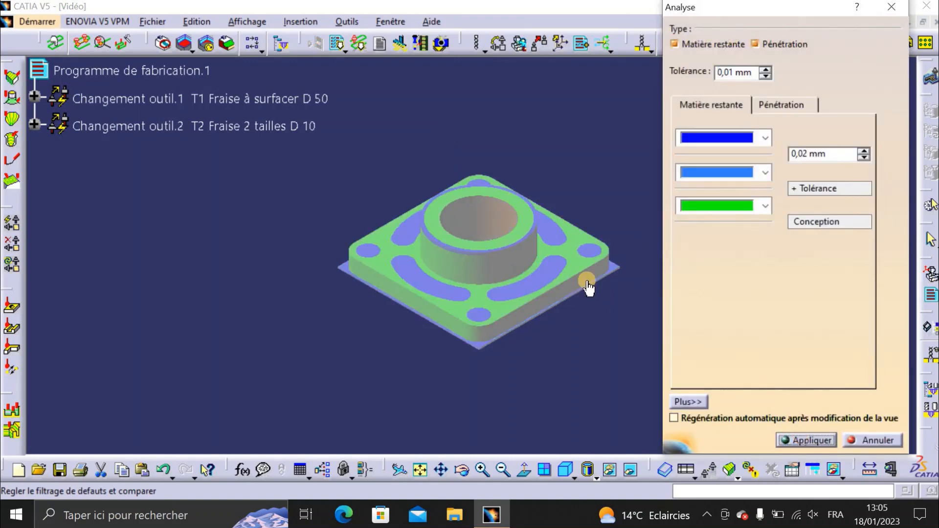
middle_click_drag(460, 241, 431, 225)
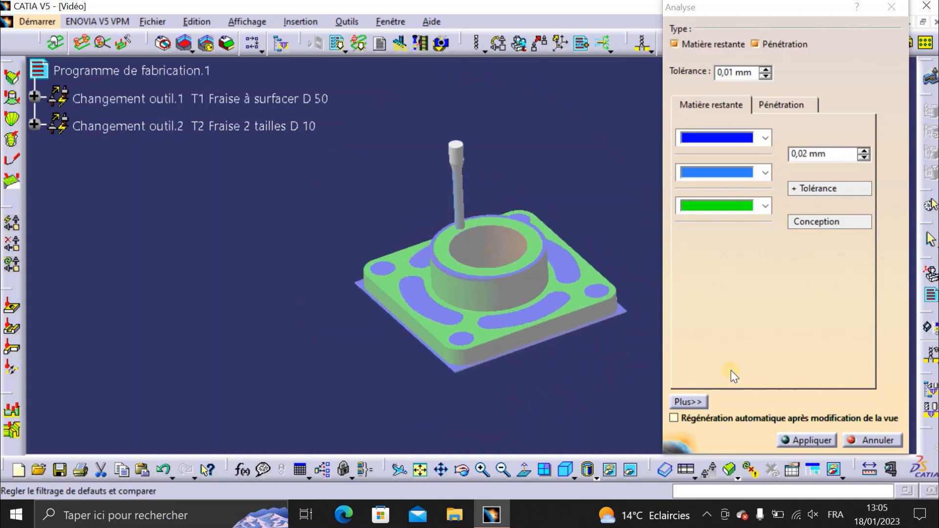
left_click(873, 439)
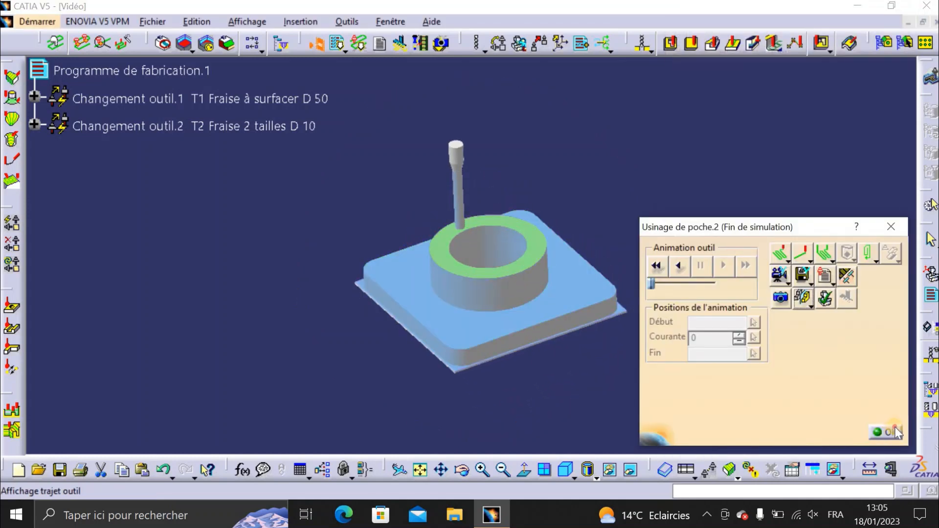
left_click(895, 433)
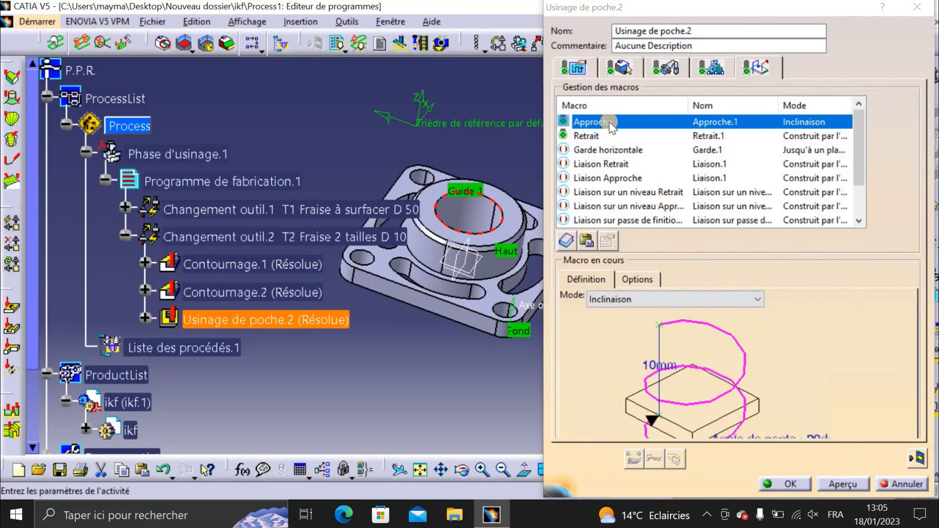
- Change the pocketing tool path style to Spirale vers l'extérieur and set the radial Chevauchement to 0
left_click(589, 73)
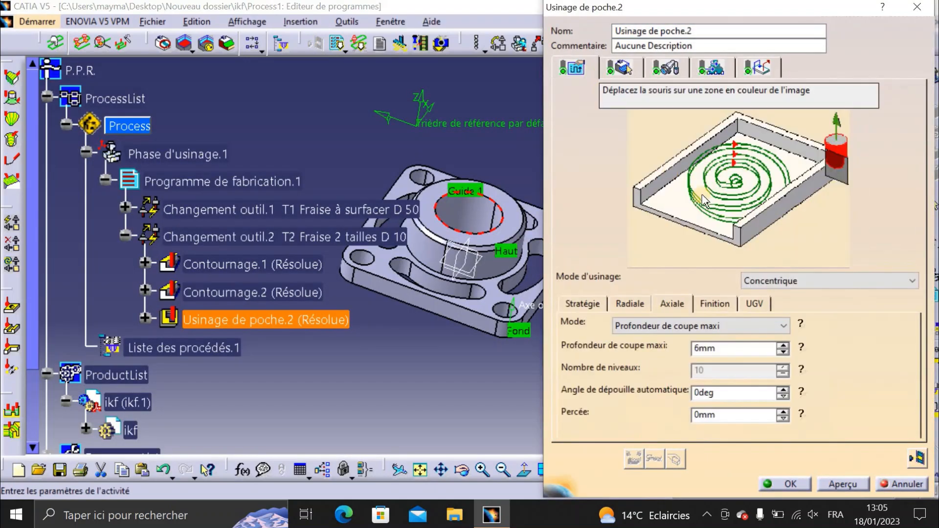
left_click(830, 282)
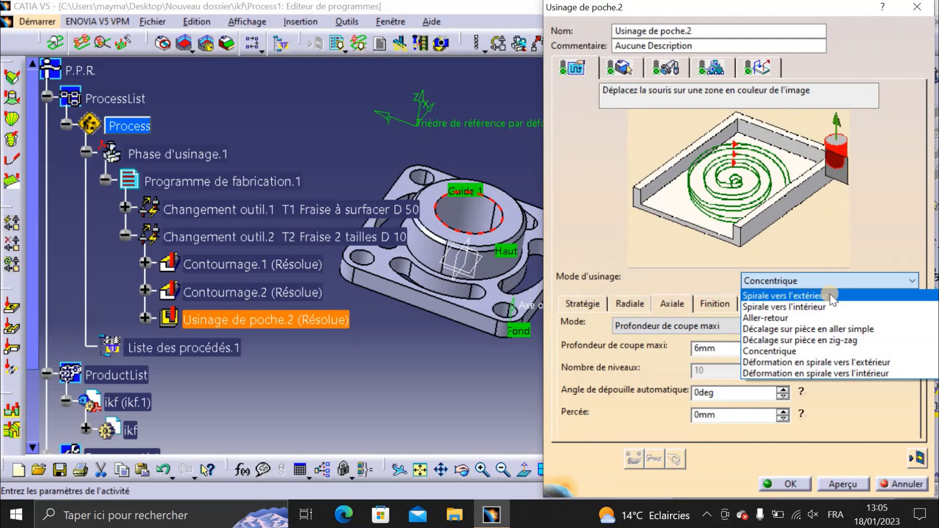
left_click(829, 294)
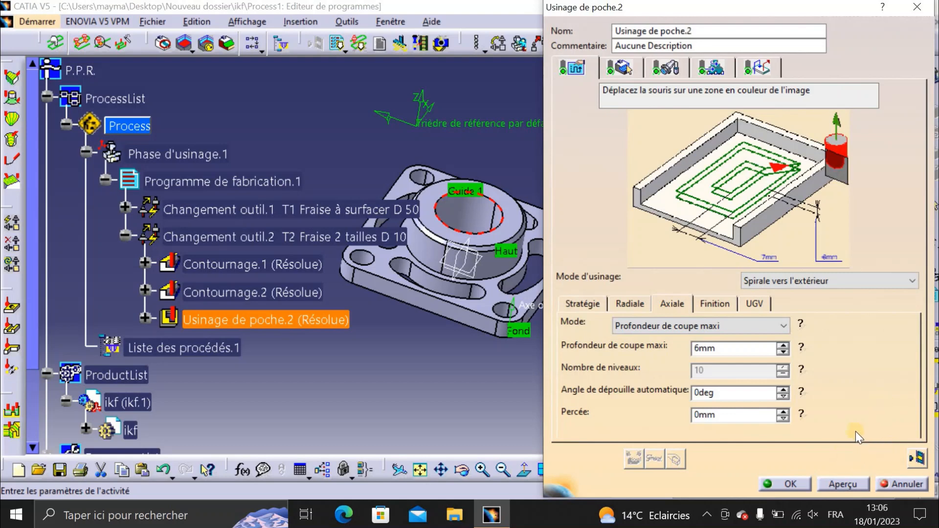
left_click(639, 300)
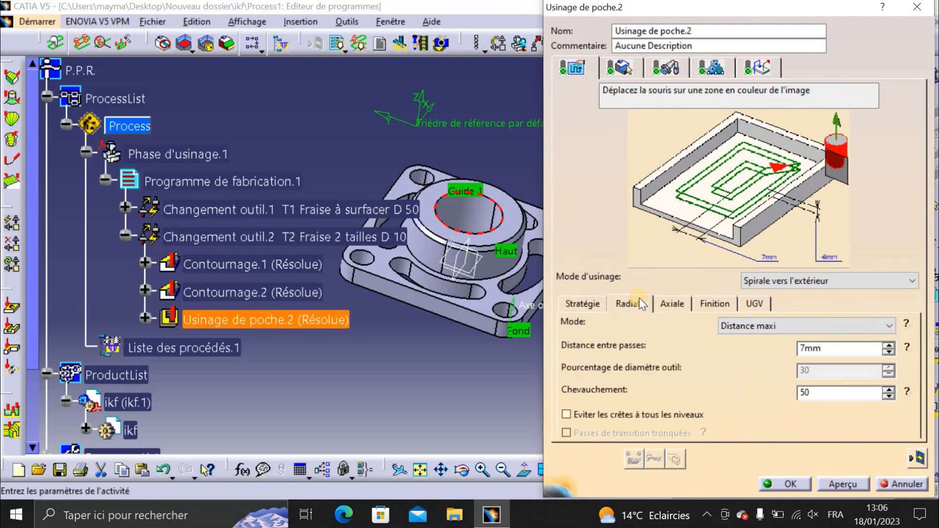
double_click(793, 392)
- Recompute the outward-spiral pocketing tool path and play its video simulation on the stock in isometric view
left_click(918, 458)
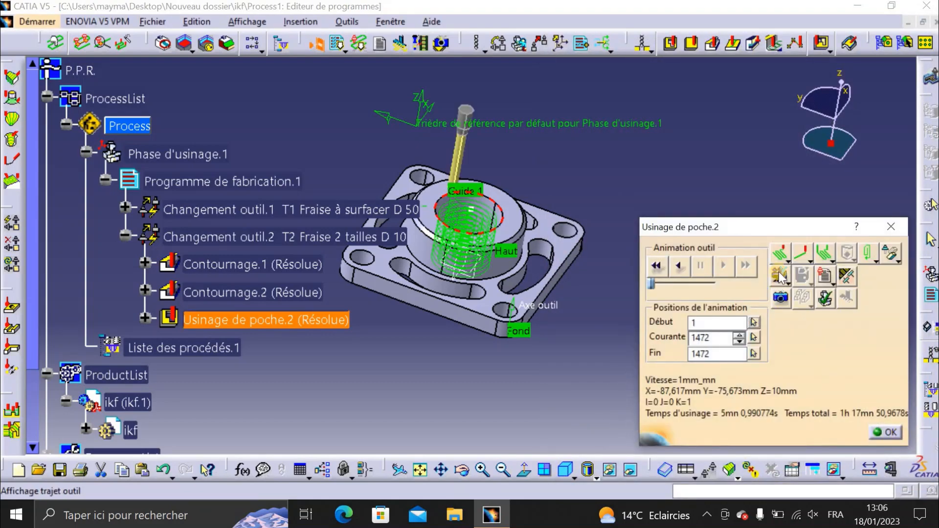
left_click(780, 276)
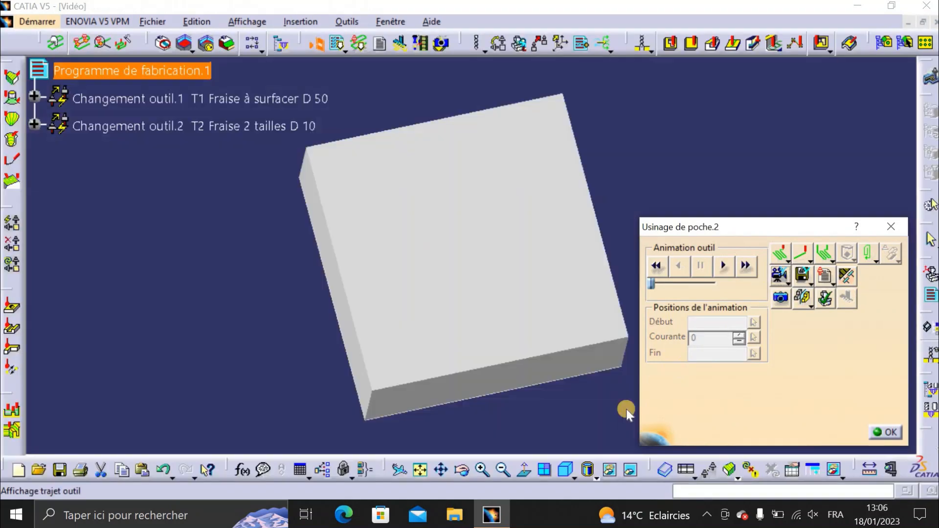
left_click(565, 473)
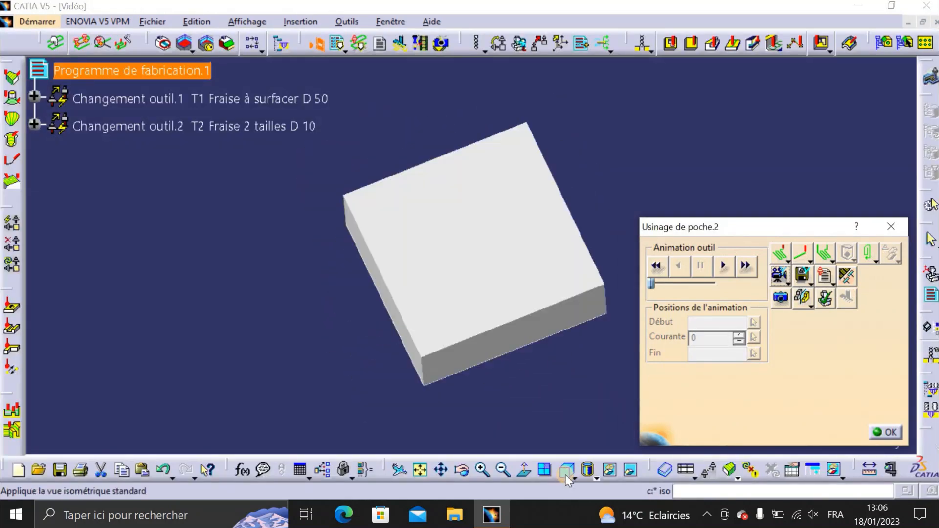
left_click(726, 266)
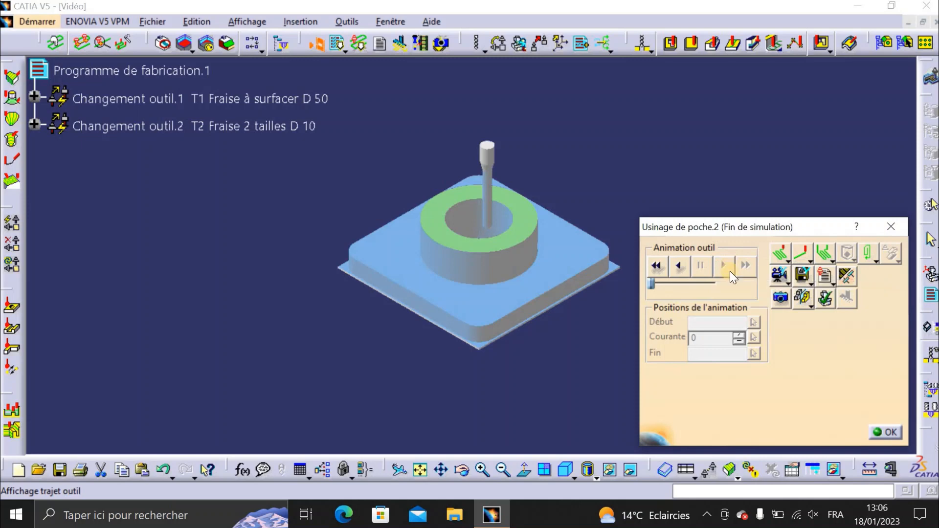
- Analyse remaining material and gouges in the spiral-machined bore with a 0,01 mm tolerance, and accept Usinage de poche.2
left_click(803, 296)
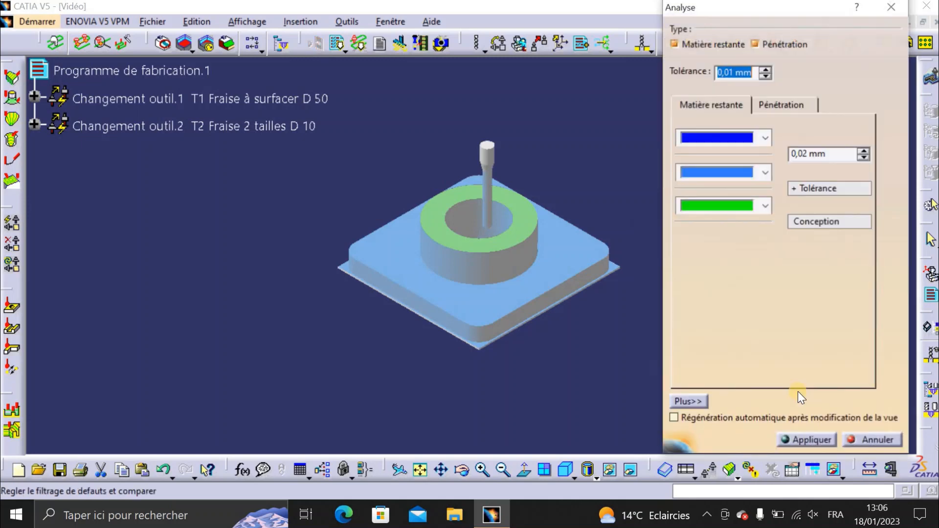
left_click(810, 440)
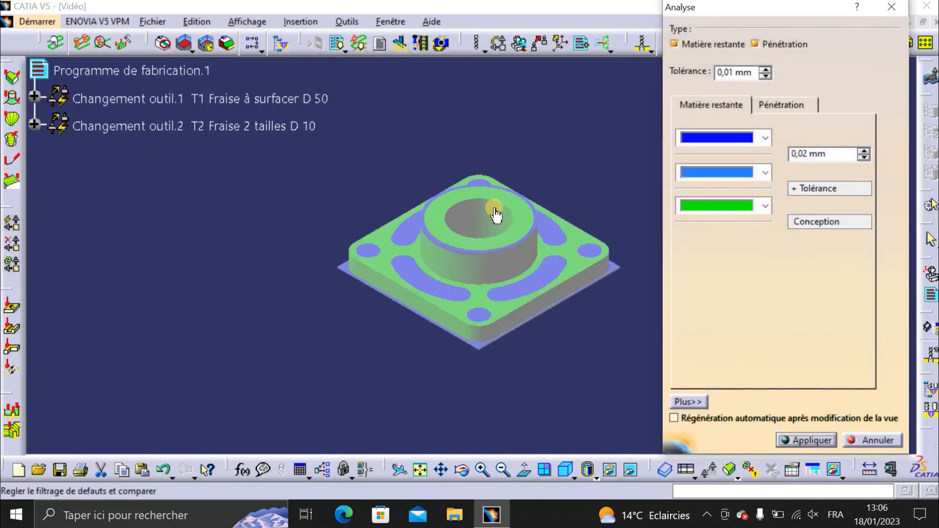
middle_click_drag(529, 197, 556, 326)
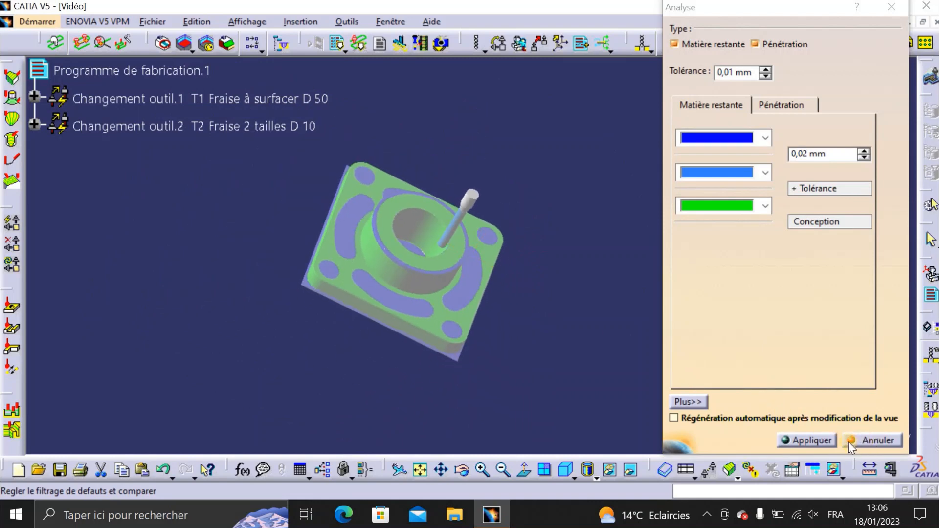
left_click(865, 441)
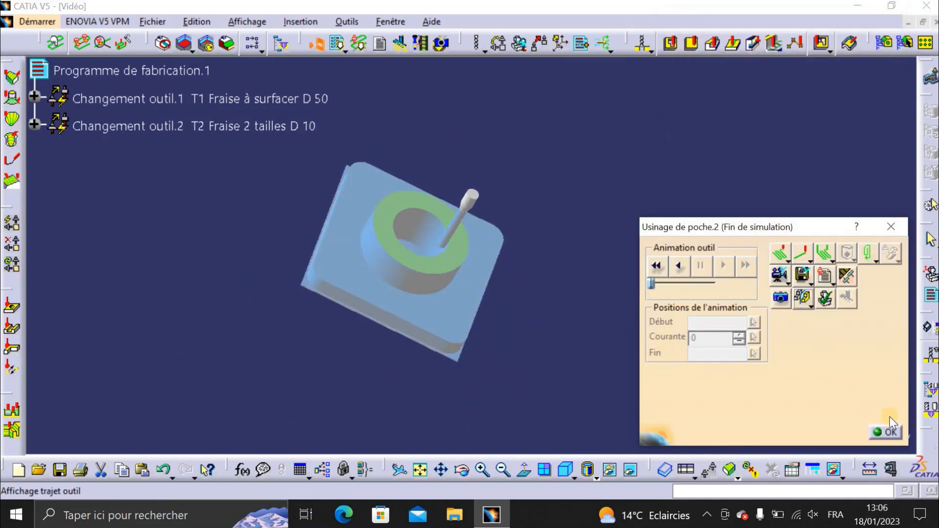
left_click(896, 434)
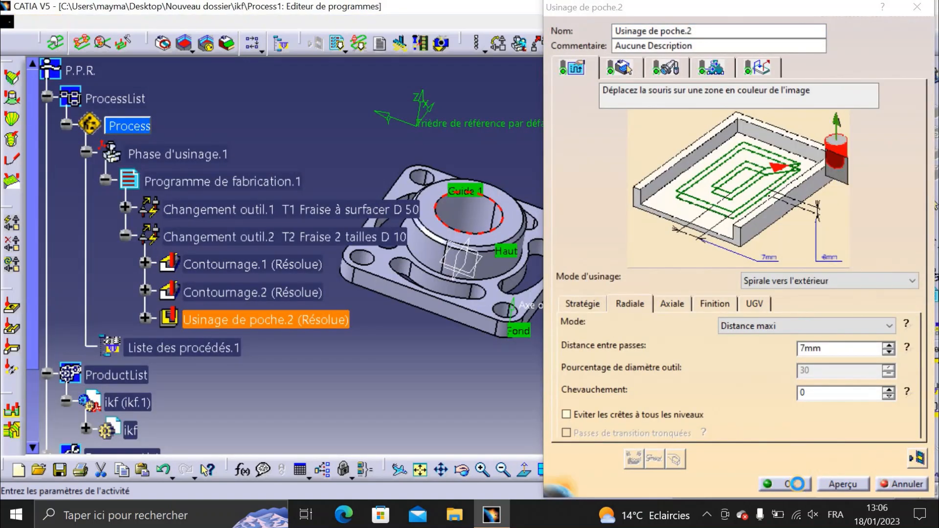
left_click(791, 484)
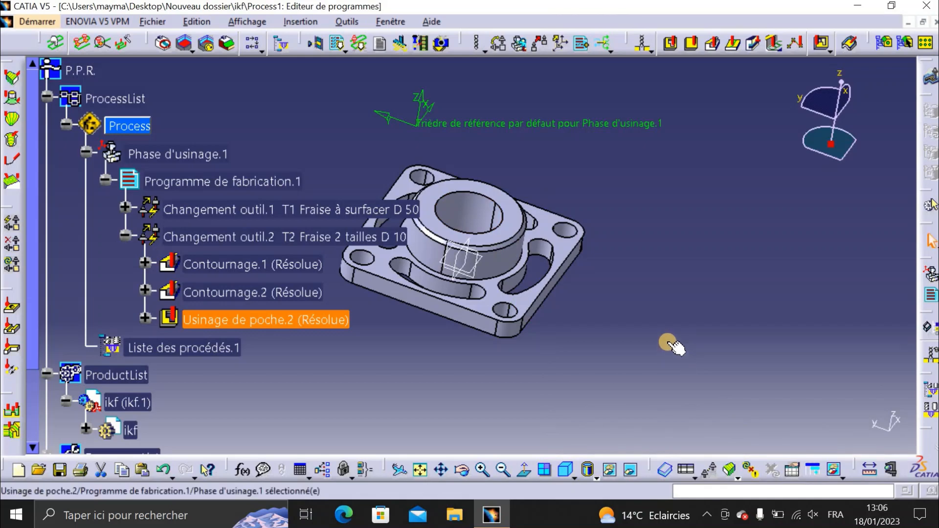